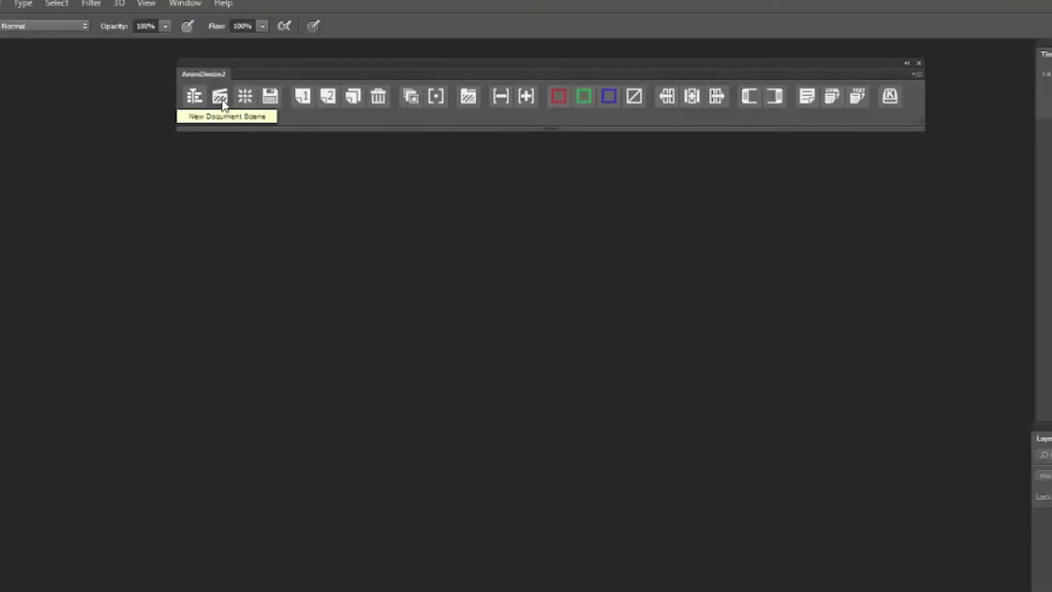
Create a new animation scene document at 24 fps and delete the empty Layer 1 from its Anim group
{"action": "left_click", "coordinate": [220, 99]}
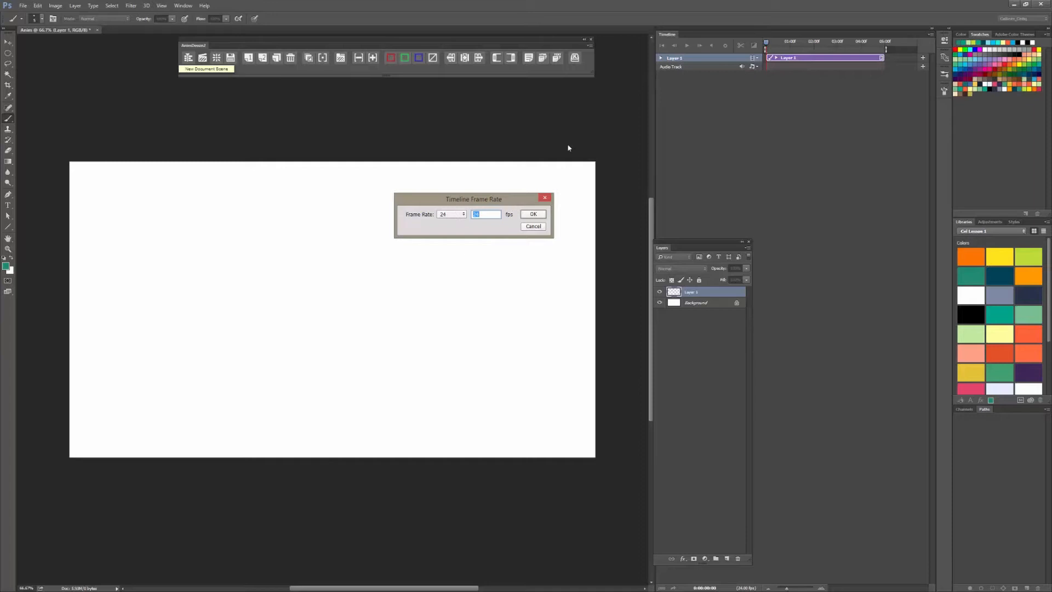
{"action": "left_click", "coordinate": [534, 214]}
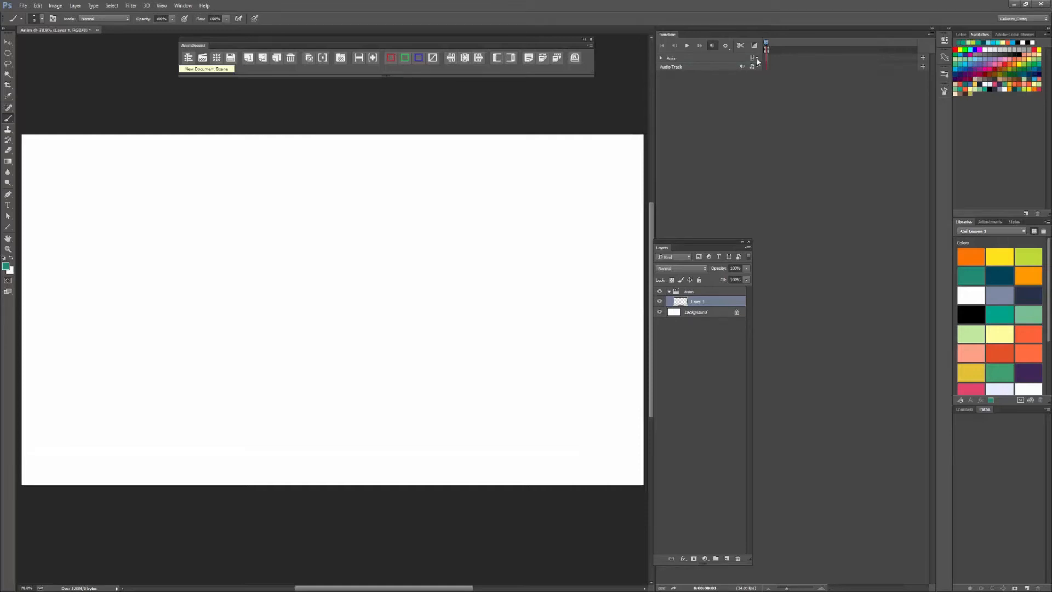
{"action": "left_click_drag", "start_coordinate": [704, 301], "coordinate": [737, 558]}
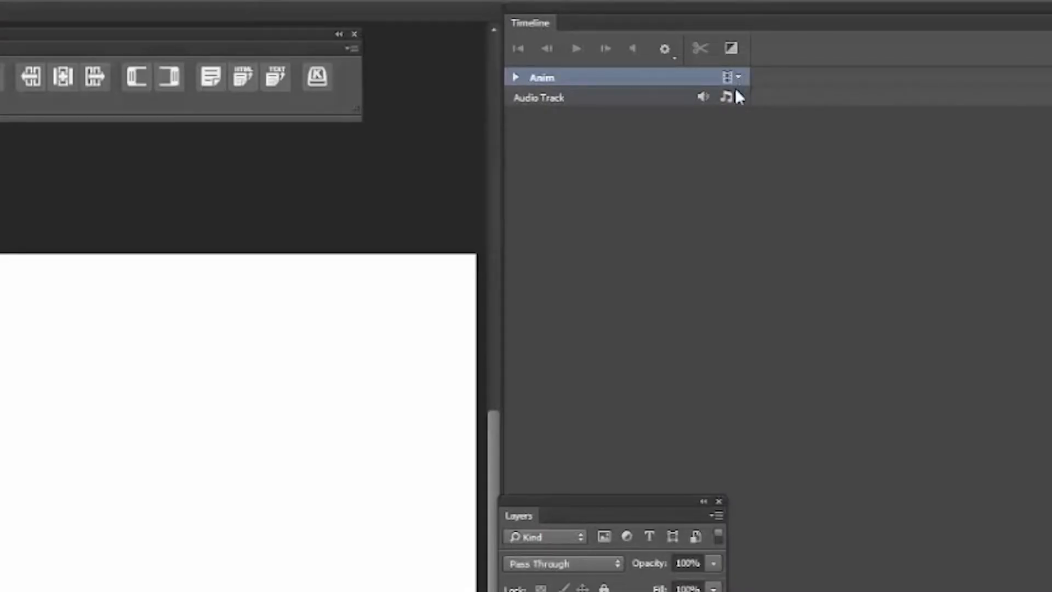
Add the OctoProxy video clip to the Anim track
{"action": "left_click", "coordinate": [738, 77]}
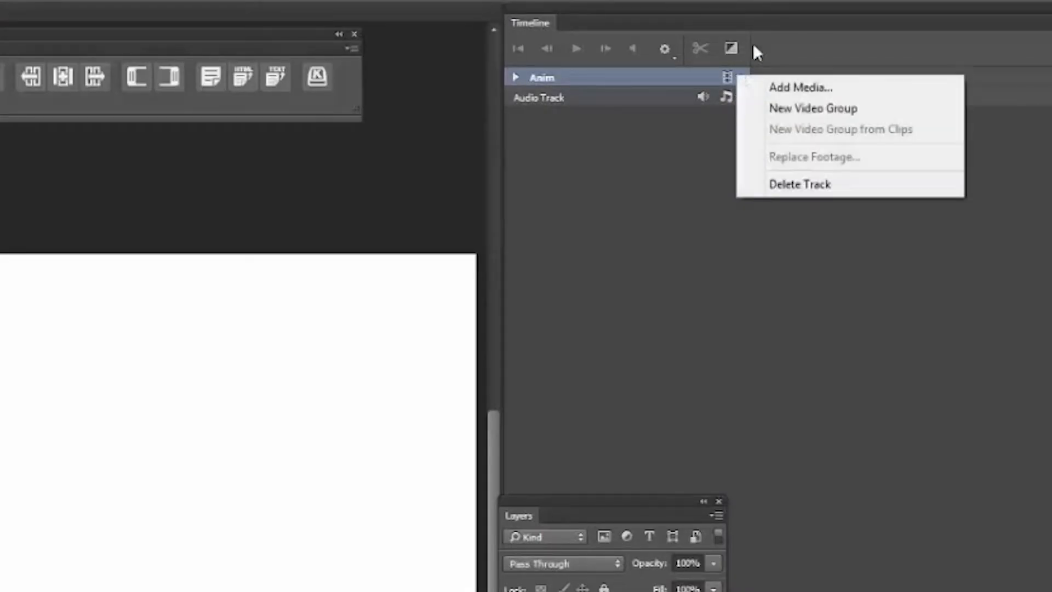
{"action": "left_click", "coordinate": [831, 87]}
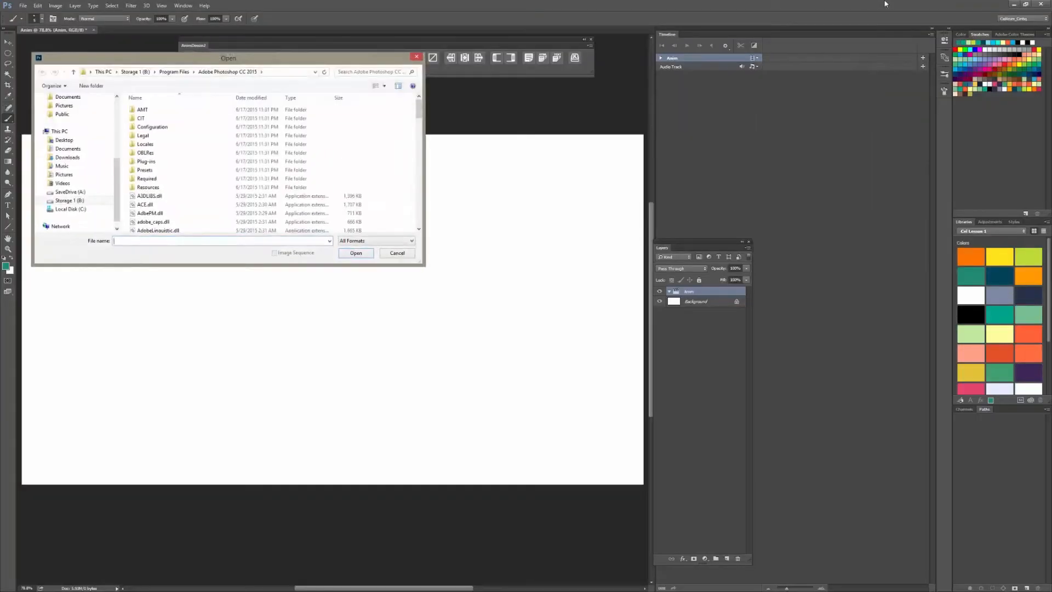
{"action": "left_click_drag", "start_coordinate": [116, 189], "coordinate": [116, 132]}
{"action": "left_click", "coordinate": [77, 169]}
{"action": "double_click", "coordinate": [345, 122]}
{"action": "double_click", "coordinate": [144, 118]}
{"action": "double_click", "coordinate": [149, 122]}
{"action": "double_click", "coordinate": [149, 112]}
{"action": "left_click", "coordinate": [197, 122]}
{"action": "left_click", "coordinate": [357, 253]}
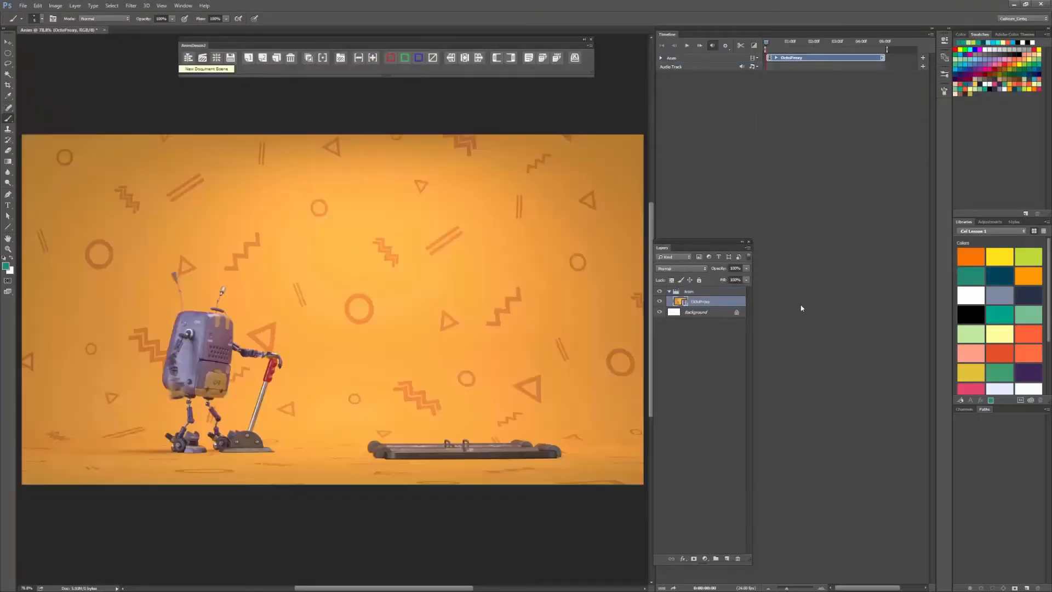
Play the OctoProxy clip to review its motion and return the playhead to the first frame
{"action": "left_click", "coordinate": [687, 45]}
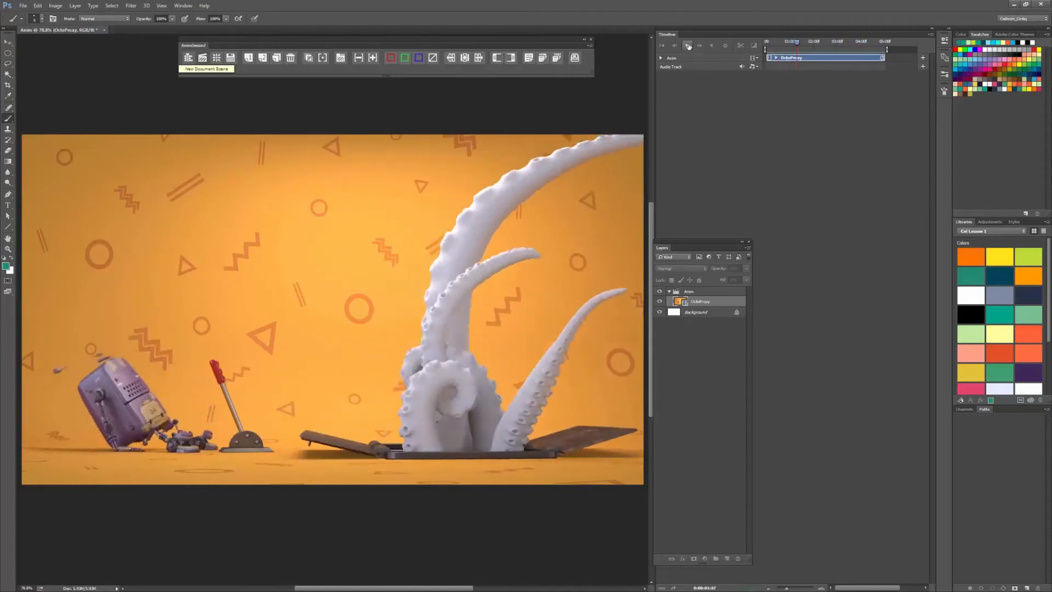
{"action": "left_click", "coordinate": [689, 46]}
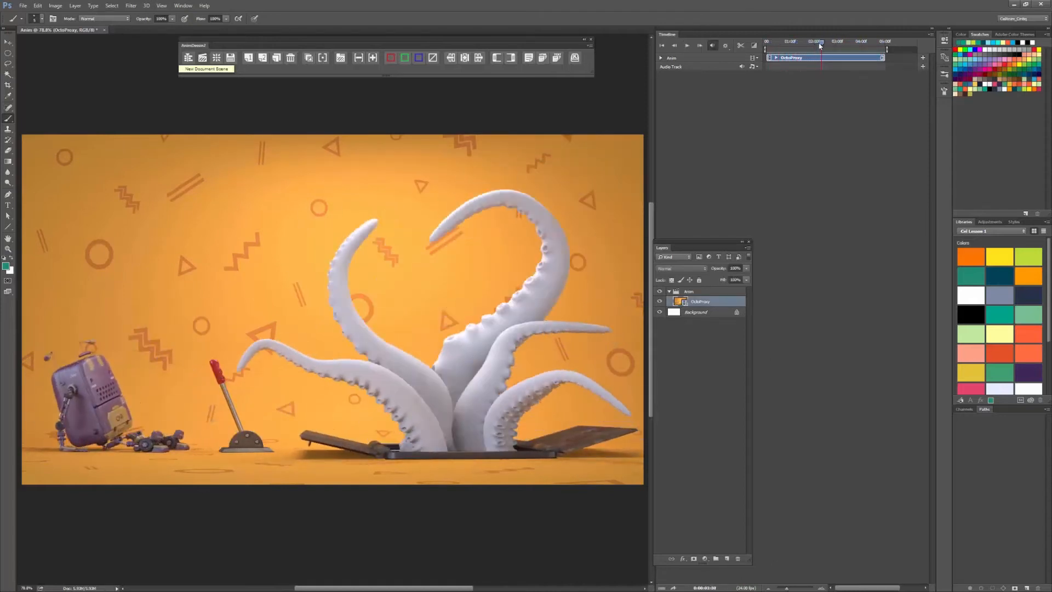
{"action": "left_click_drag", "start_coordinate": [818, 43], "coordinate": [754, 81]}
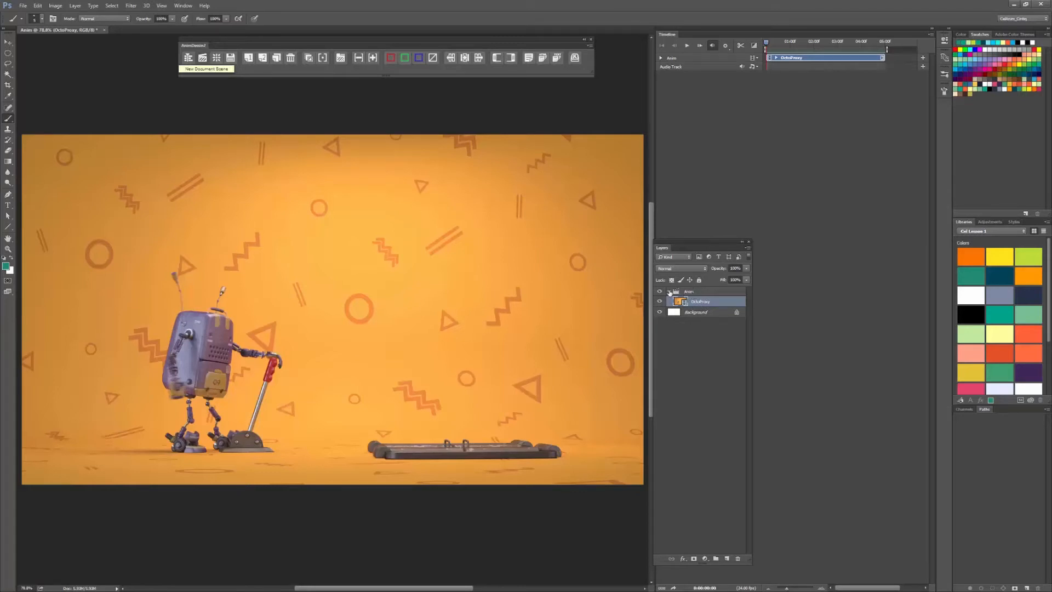
Collapse the Anim group, create a second video group without its empty layer, and import another video clip into it
{"action": "left_click", "coordinate": [669, 292]}
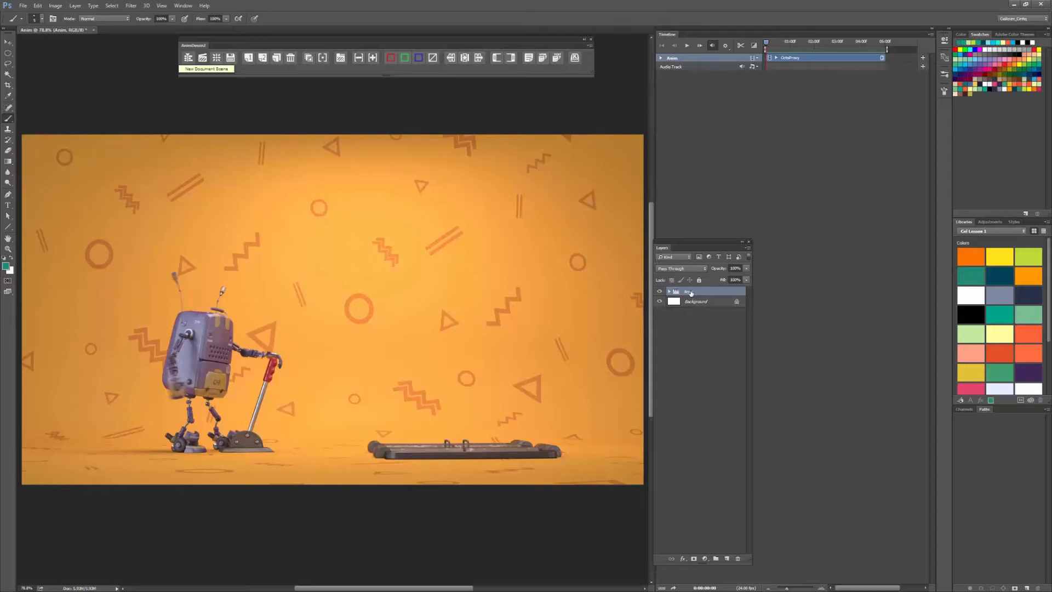
{"action": "left_click", "coordinate": [340, 57]}
{"action": "key", "text": "Delete"}
{"action": "left_click", "coordinate": [754, 58]}
{"action": "left_click", "coordinate": [782, 62]}
{"action": "double_click", "coordinate": [145, 99]}
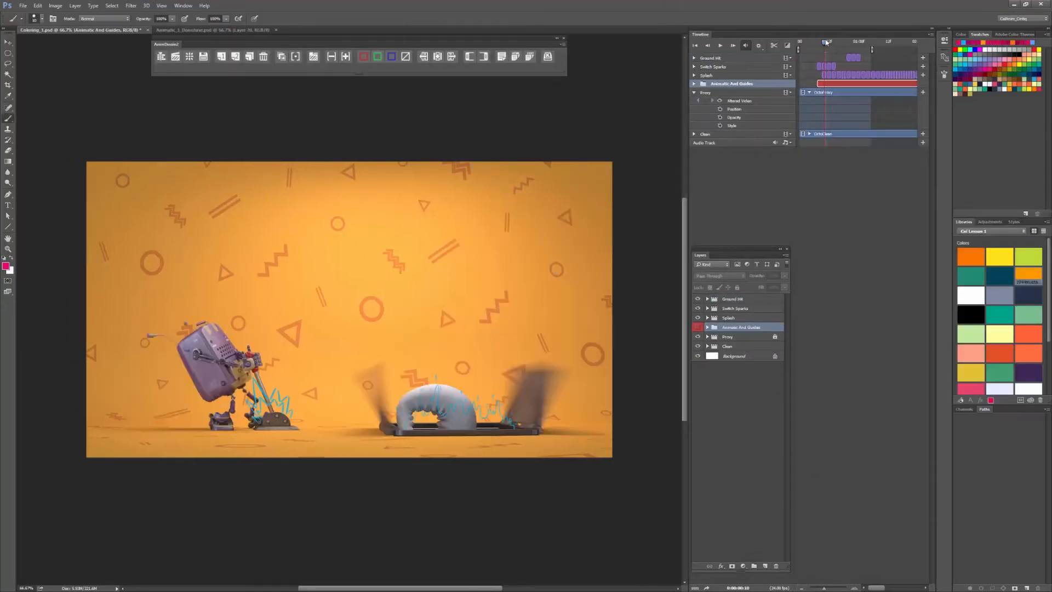
Sample the dark pink of the rear tentacle in the Animatic_3 document and return to Coloring_1.psd
{"action": "left_click_drag", "start_coordinate": [826, 43], "coordinate": [827, 48]}
{"action": "left_click", "coordinate": [233, 30]}
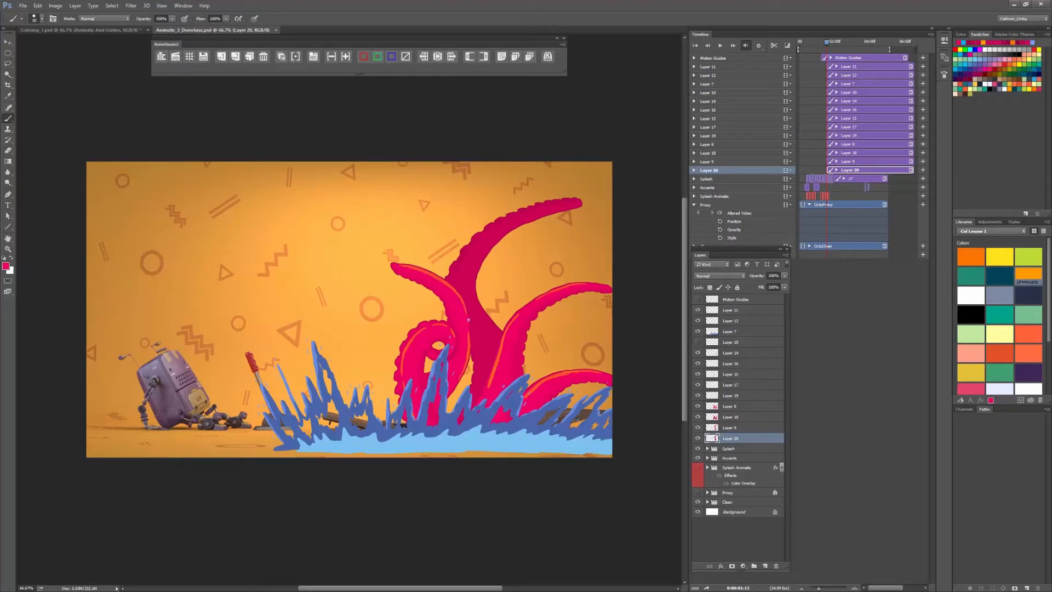
{"action": "key", "text": "i"}
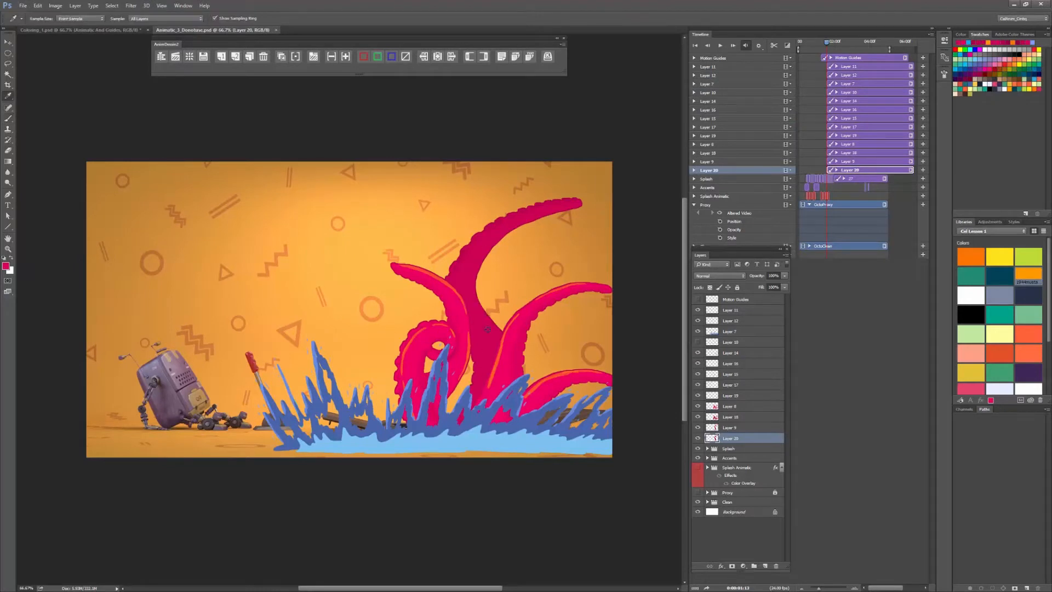
{"action": "left_click", "coordinate": [119, 29]}
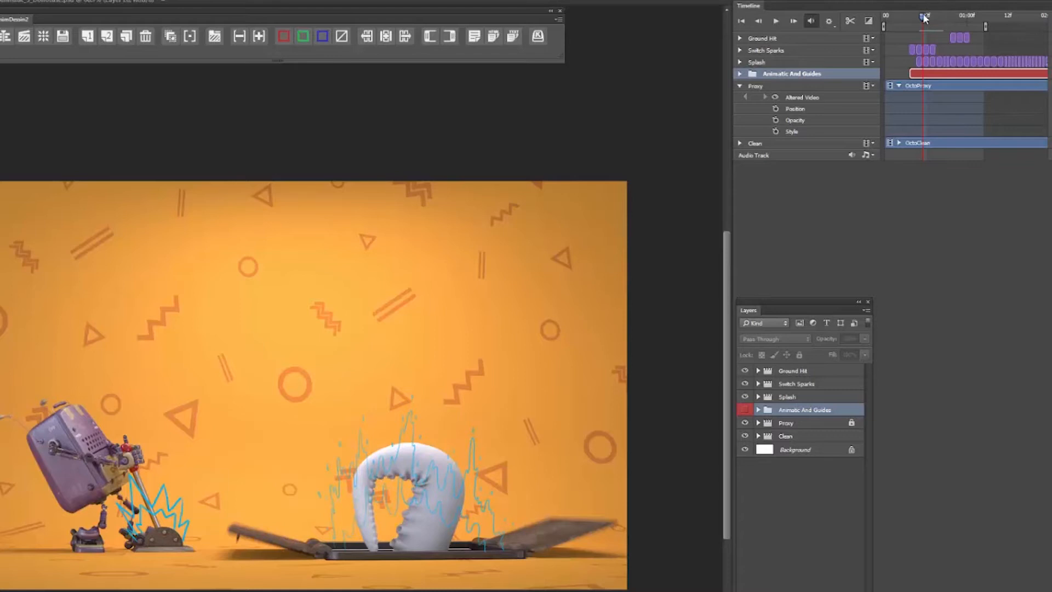
Move the playhead to frame 9, where the hatch opens, and select the Splash group in its collapsed state
{"action": "mouse_move", "coordinate": [924, 16]}
{"action": "left_mouse_down"}
{"action": "mouse_move", "coordinate": [998, 24]}
{"action": "mouse_move", "coordinate": [911, 20]}
{"action": "left_mouse_up"}
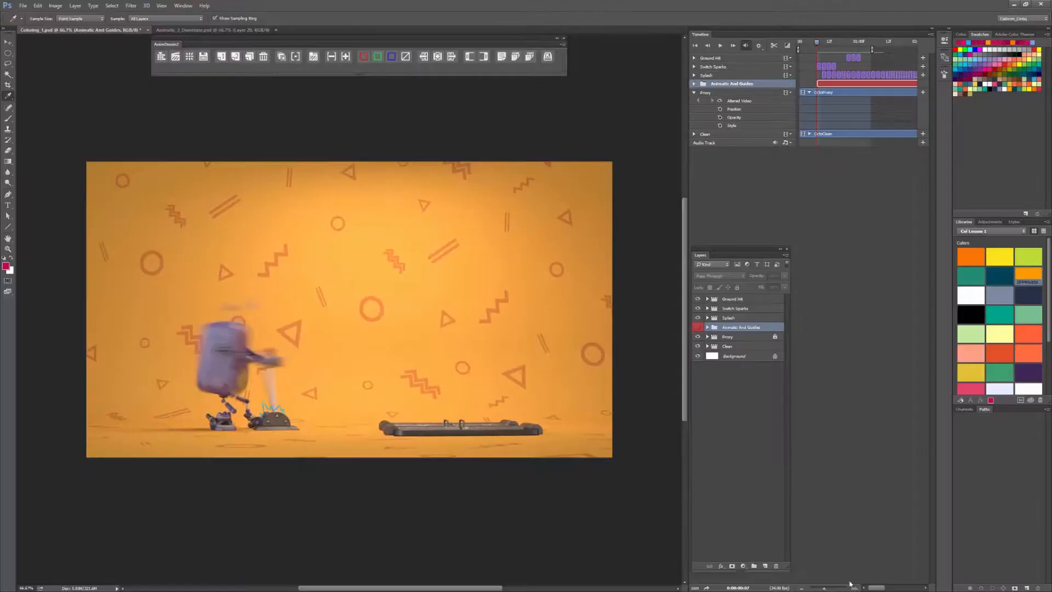
{"action": "left_click", "coordinate": [855, 588]}
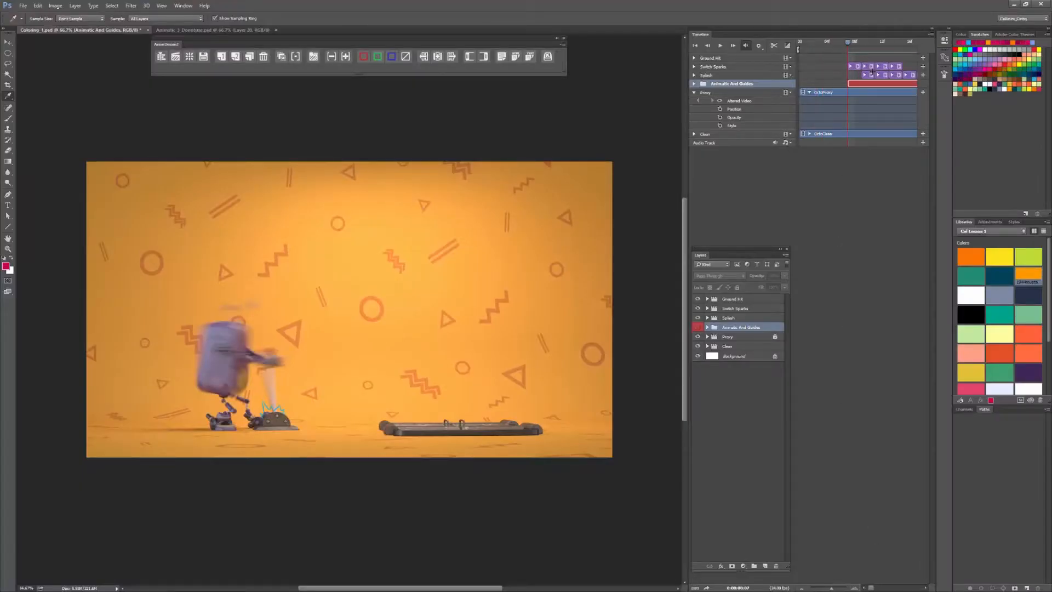
{"action": "left_click_drag", "start_coordinate": [858, 43], "coordinate": [862, 44]}
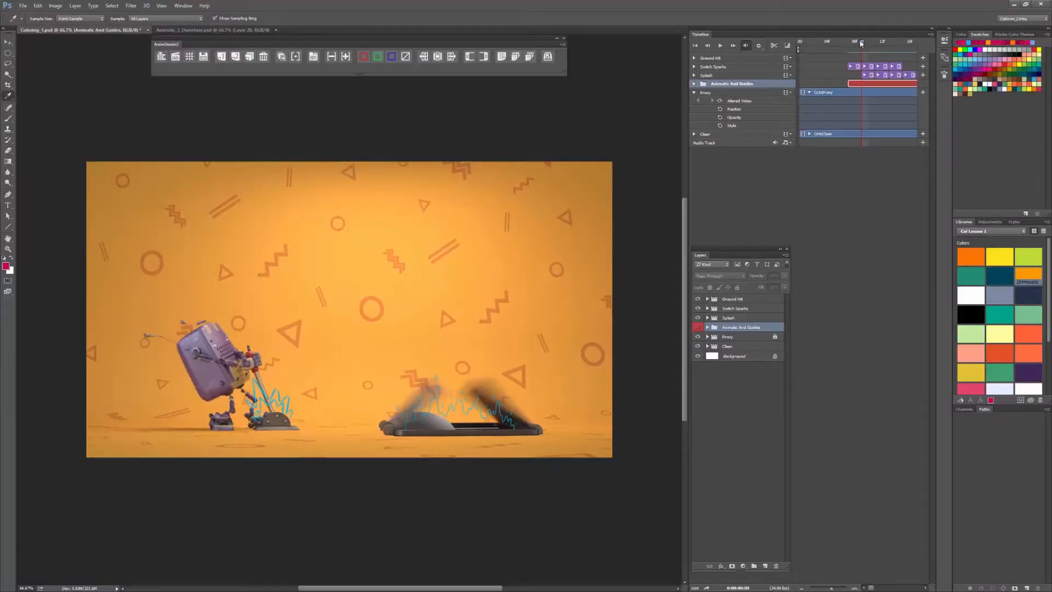
{"action": "left_click", "coordinate": [866, 76]}
{"action": "left_click", "coordinate": [866, 75]}
{"action": "left_click", "coordinate": [865, 75]}
{"action": "left_click", "coordinate": [865, 75]}
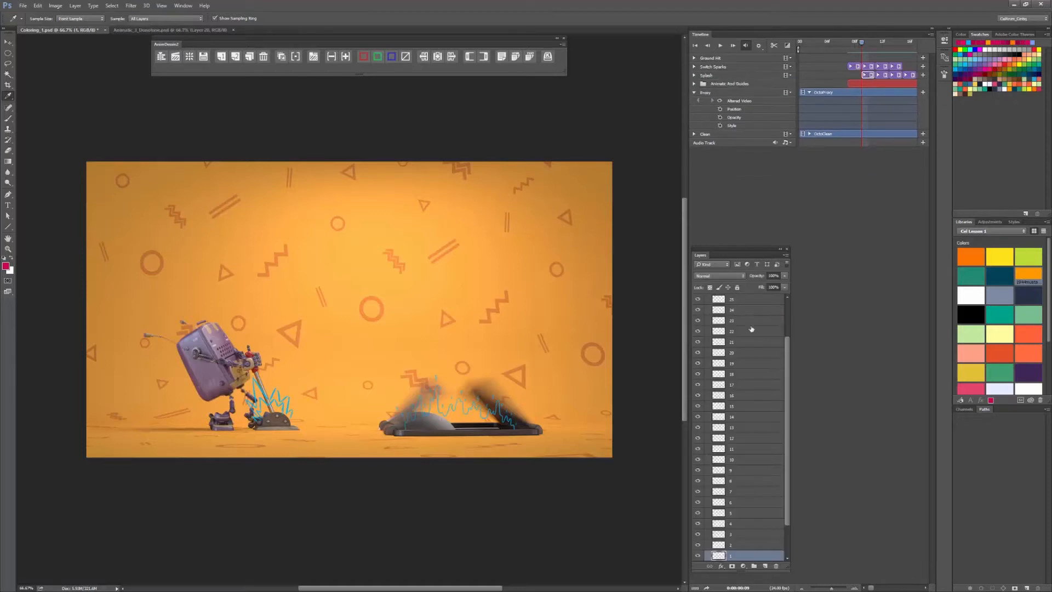
{"action": "left_click_drag", "start_coordinate": [788, 364], "coordinate": [778, 303]}
{"action": "left_click", "coordinate": [707, 318]}
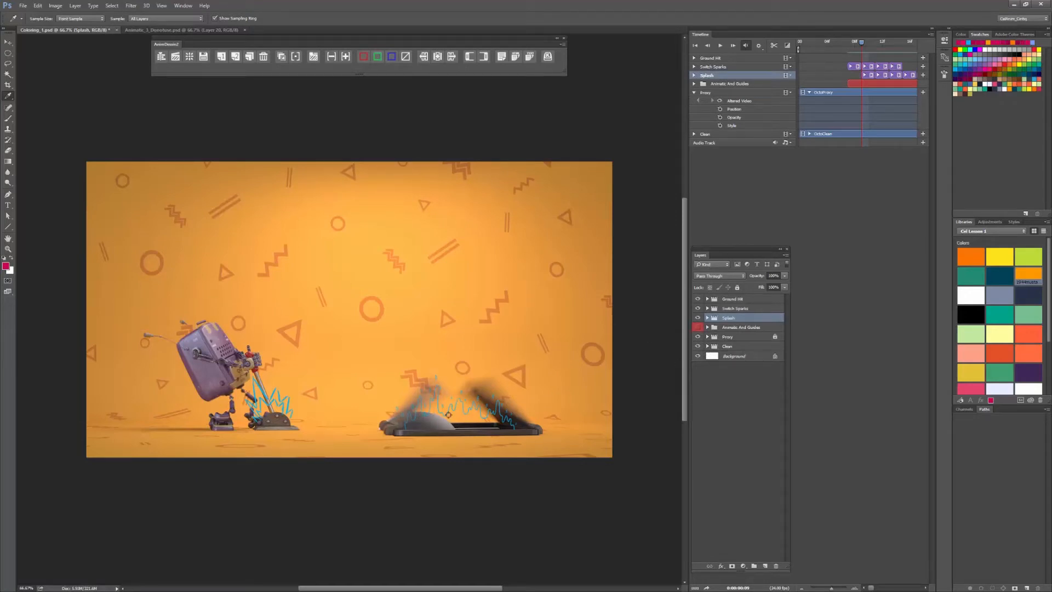
Create an Anim video group above Splash at frame 11 and extend its first drawing's exposure to two frames
{"action": "key", "text": "b"}
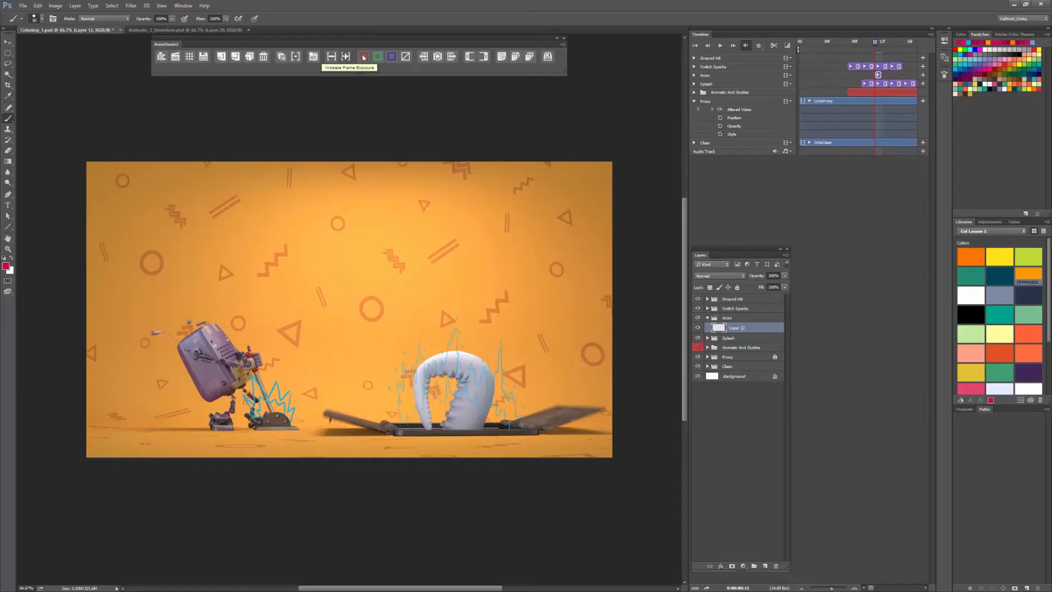
{"action": "left_click", "coordinate": [363, 57]}
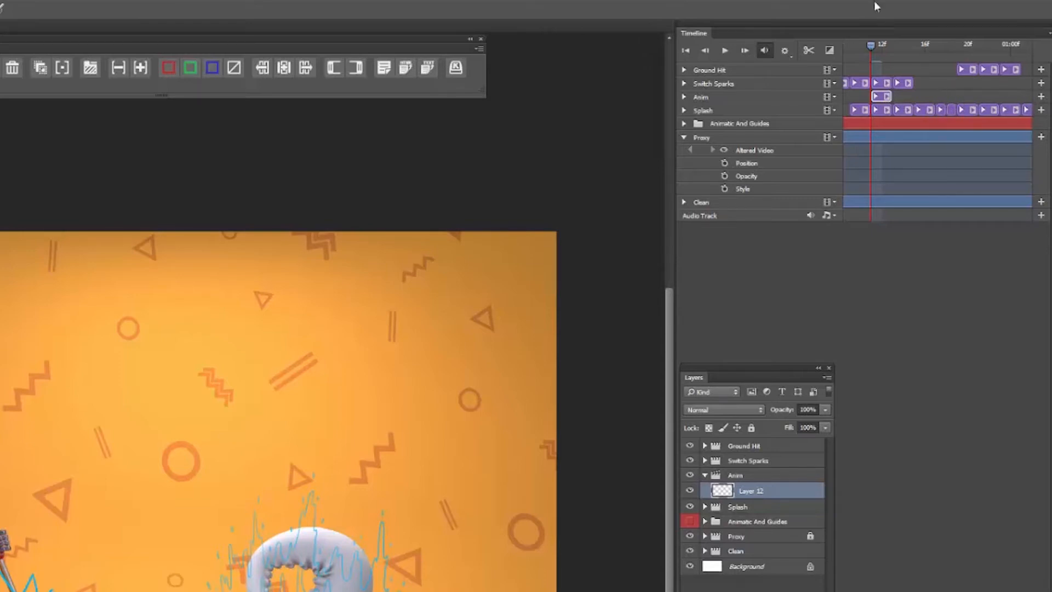
{"action": "mouse_move", "coordinate": [872, 47]}
{"action": "left_mouse_down"}
{"action": "mouse_move", "coordinate": [893, 41]}
{"action": "mouse_move", "coordinate": [877, 42]}
{"action": "left_mouse_up"}
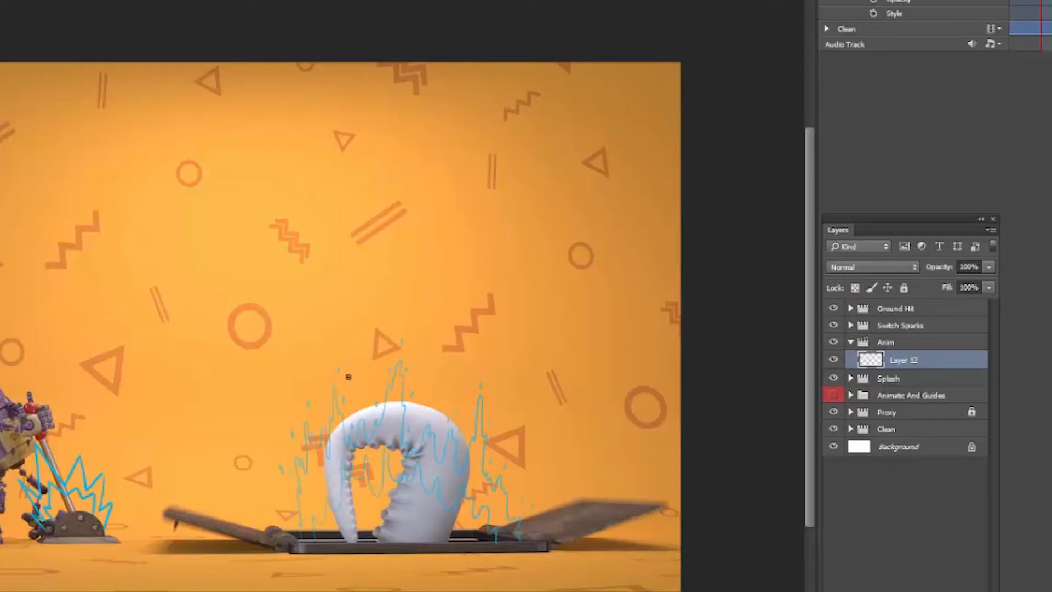
Outline the upper curve of the arched tentacle with the pink brush on Layer 12 and fill it solid
{"action": "left_click_drag", "start_coordinate": [335, 427], "coordinate": [349, 451]}
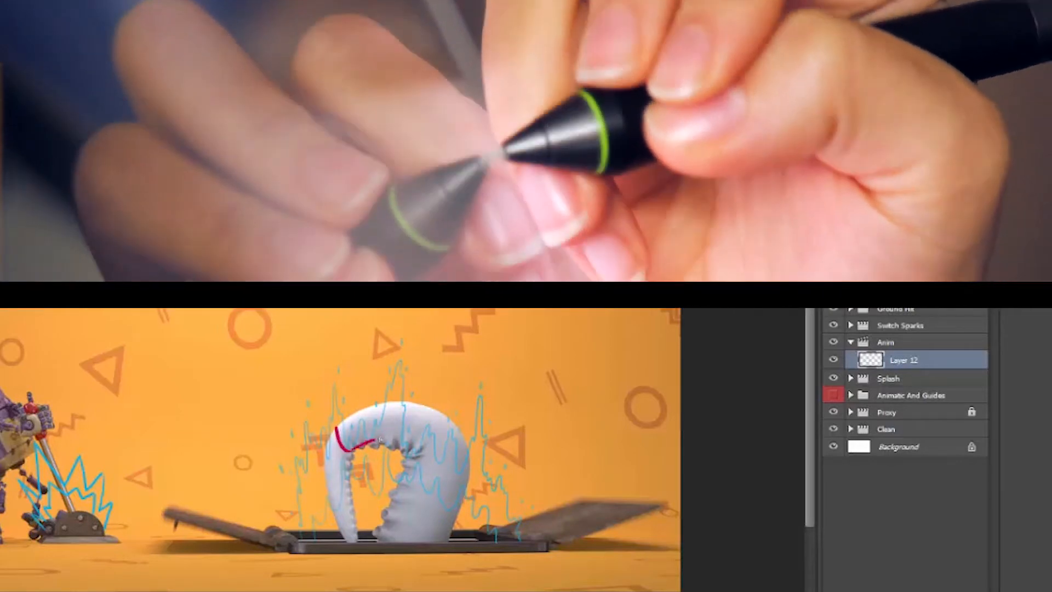
{"action": "mouse_move", "coordinate": [341, 447]}
{"action": "left_mouse_down"}
{"action": "mouse_move", "coordinate": [399, 446]}
{"action": "mouse_move", "coordinate": [412, 458]}
{"action": "mouse_move", "coordinate": [466, 463]}
{"action": "mouse_move", "coordinate": [413, 458]}
{"action": "mouse_move", "coordinate": [442, 470]}
{"action": "mouse_move", "coordinate": [467, 466]}
{"action": "mouse_move", "coordinate": [457, 431]}
{"action": "mouse_move", "coordinate": [430, 408]}
{"action": "mouse_move", "coordinate": [336, 430]}
{"action": "left_mouse_up"}
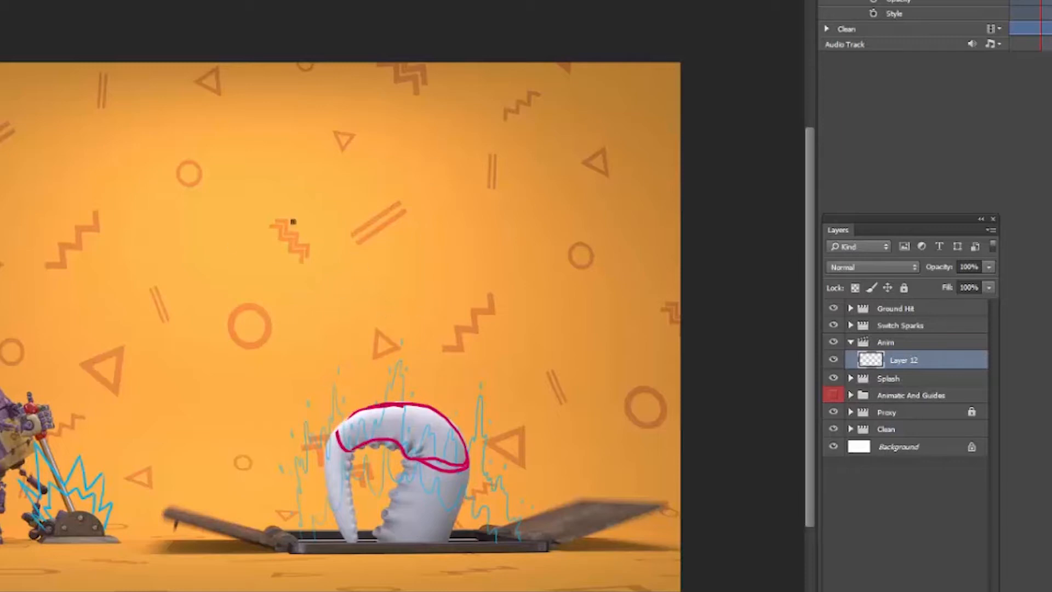
{"action": "mouse_move", "coordinate": [336, 433]}
{"action": "left_mouse_down"}
{"action": "mouse_move", "coordinate": [422, 393]}
{"action": "mouse_move", "coordinate": [392, 404]}
{"action": "mouse_move", "coordinate": [464, 442]}
{"action": "mouse_move", "coordinate": [431, 437]}
{"action": "mouse_move", "coordinate": [412, 460]}
{"action": "mouse_move", "coordinate": [468, 465]}
{"action": "mouse_move", "coordinate": [419, 406]}
{"action": "mouse_move", "coordinate": [396, 409]}
{"action": "mouse_move", "coordinate": [463, 462]}
{"action": "left_mouse_up"}
{"action": "key", "text": "w"}
{"action": "left_click", "coordinate": [445, 430]}
{"action": "key", "text": "alt+BackSpace"}
{"action": "key", "text": "ctrl+d"}
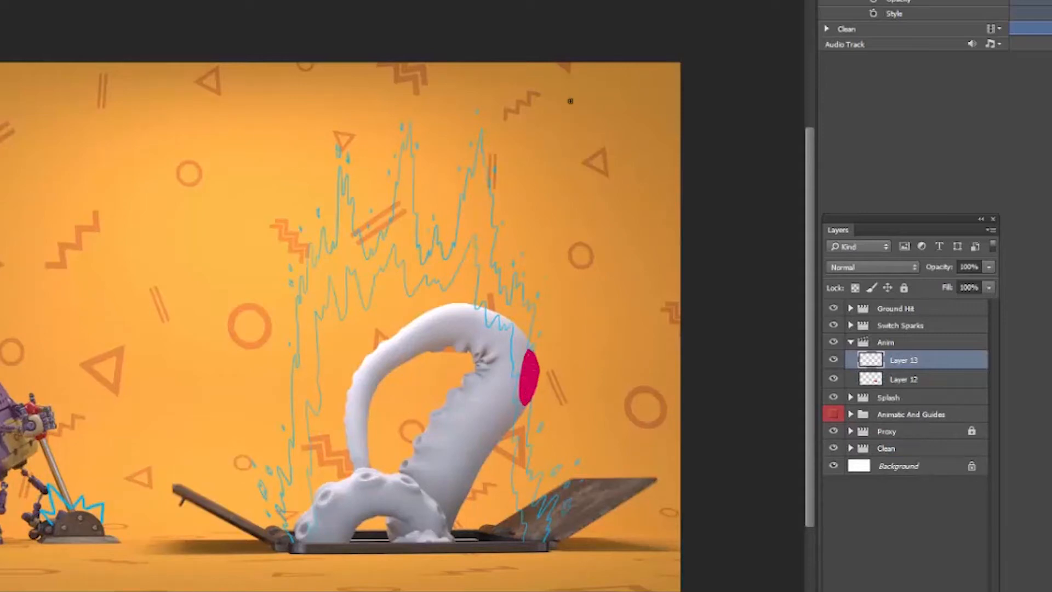
Add the following animation frames and paint the exposed bend of the back tentacle solid pink
{"action": "key", "text": "ctrl+alt+shift+n"}
{"action": "key", "text": "Right"}
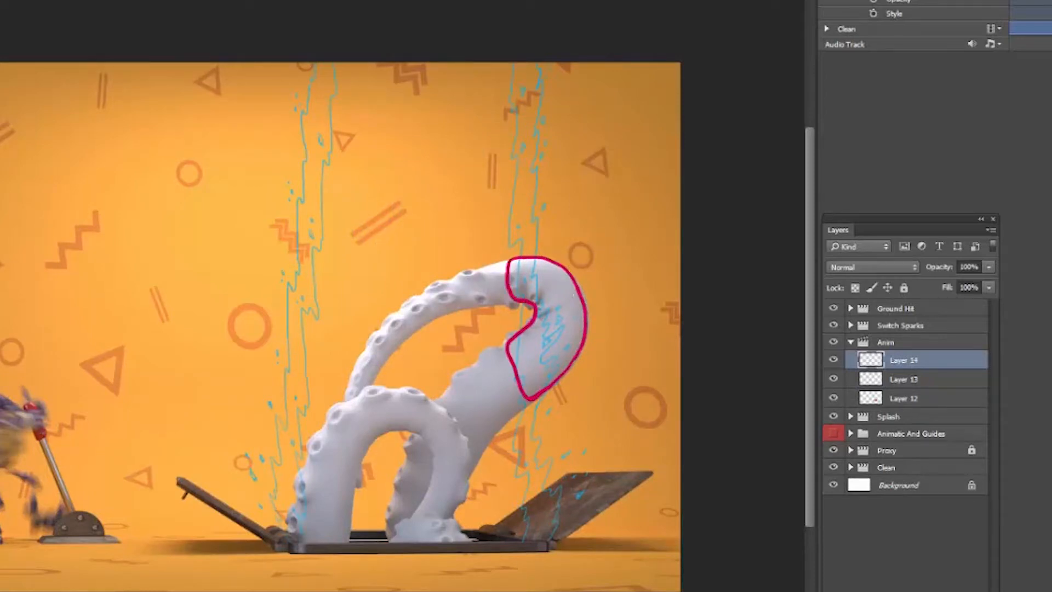
{"action": "left_click", "coordinate": [575, 270]}
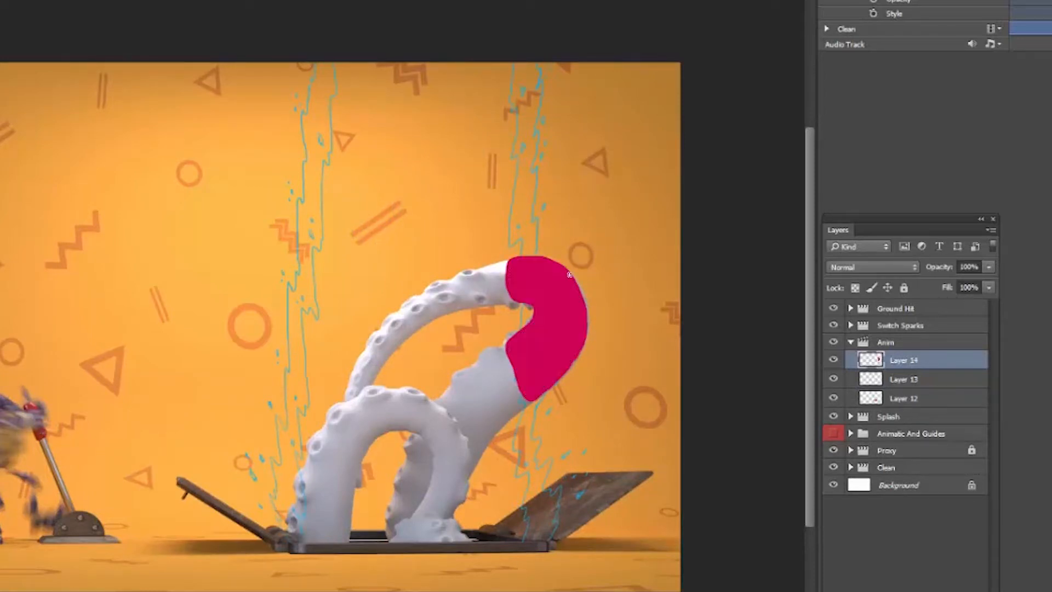
Move the Anim group below the Splash group and rename it Back Leg Base
{"action": "left_click", "coordinate": [885, 342]}
{"action": "left_click", "coordinate": [851, 342]}
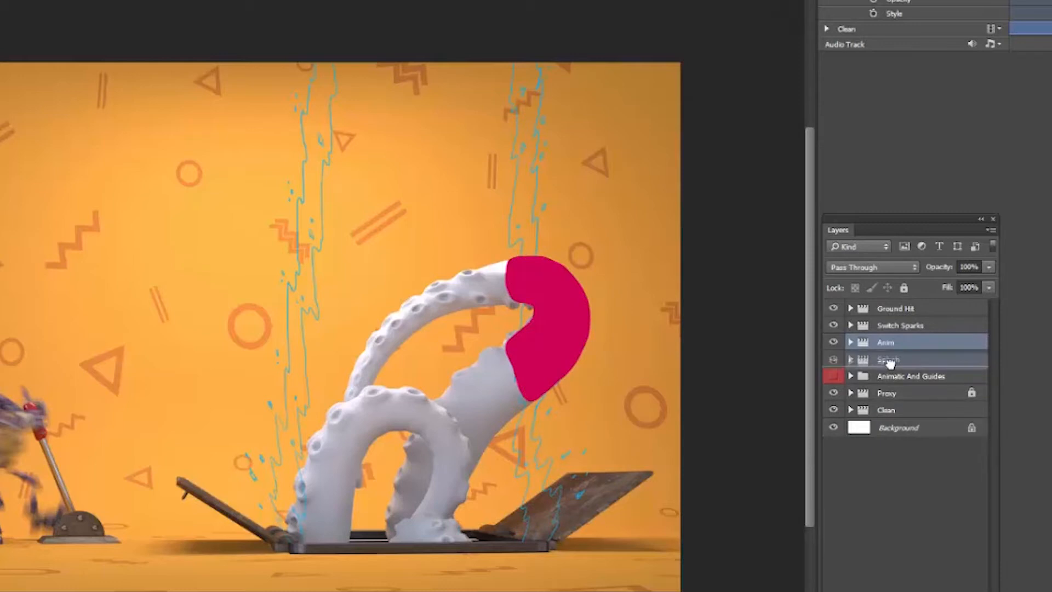
{"action": "left_click", "coordinate": [893, 342]}
{"action": "key", "text": "ctrl+z"}
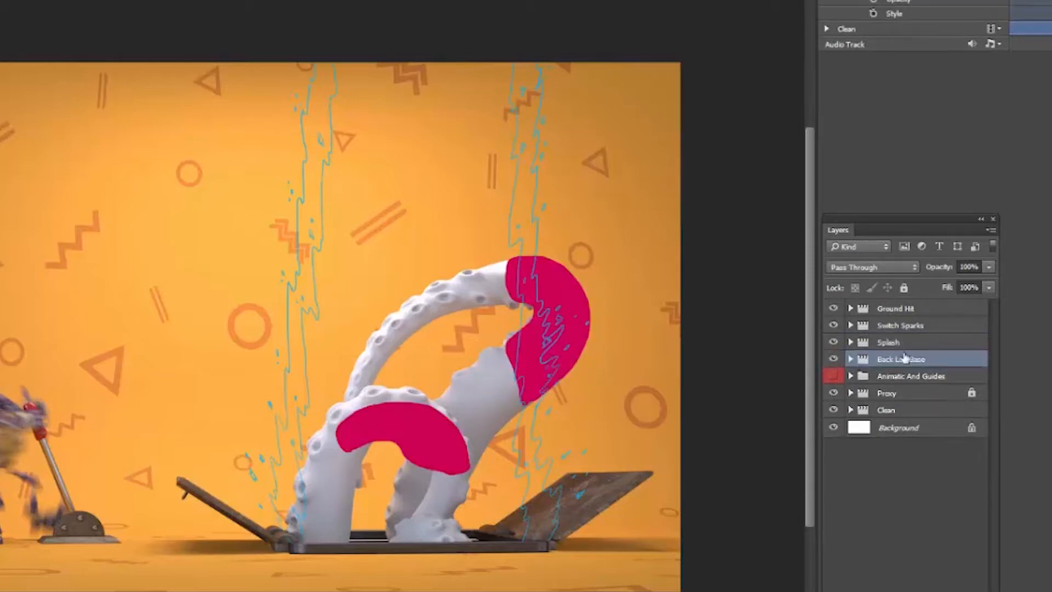
Expand the Back Leg Base group and add a new drawing frame above Layer 14
{"action": "key", "text": "Left"}
{"action": "key", "text": "Left"}
{"action": "key", "text": "Left"}
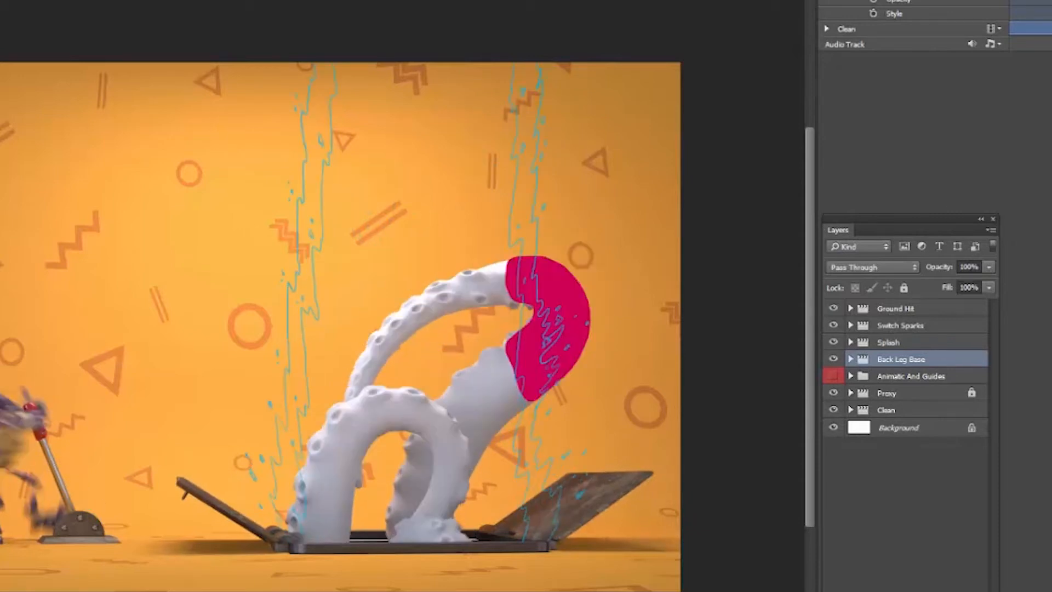
{"action": "key", "text": "ctrl+alt+shift+n"}
{"action": "key", "text": "Left"}
{"action": "left_click_drag", "start_coordinate": [892, 360], "coordinate": [859, 373]}
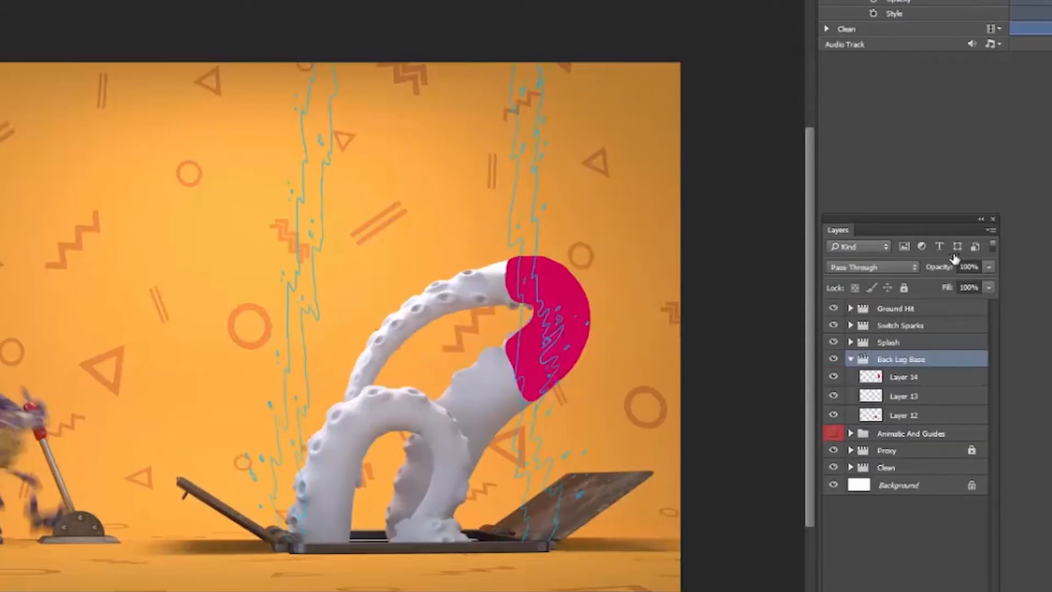
{"action": "key", "text": "Left"}
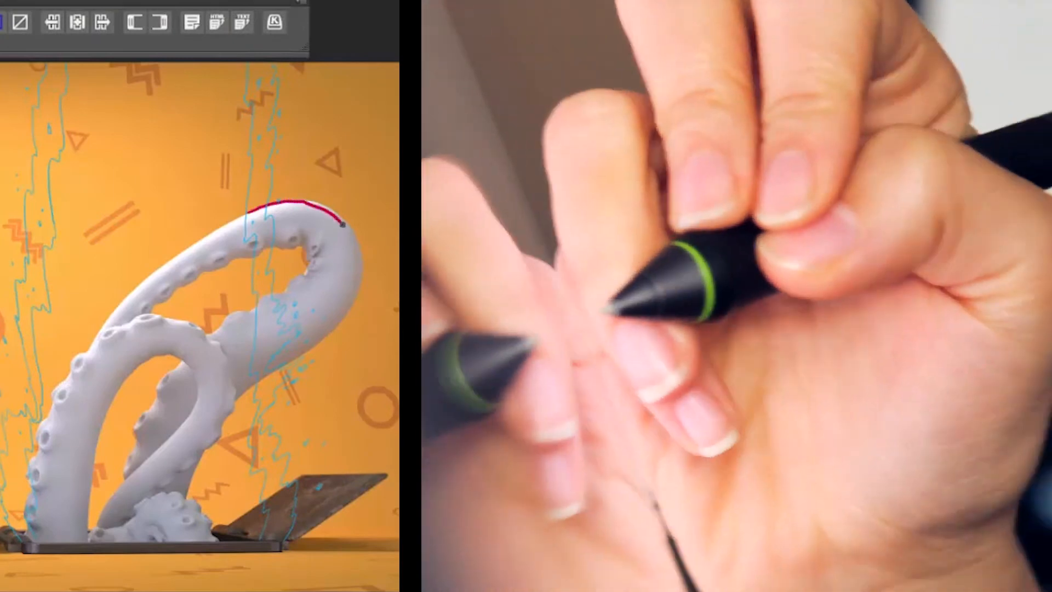
Outline the bend of the raised back tentacle on Layer 15 and fill it with solid pink
{"action": "mouse_move", "coordinate": [343, 224]}
{"action": "left_mouse_down"}
{"action": "mouse_move", "coordinate": [359, 269]}
{"action": "mouse_move", "coordinate": [344, 317]}
{"action": "mouse_move", "coordinate": [296, 357]}
{"action": "mouse_move", "coordinate": [248, 379]}
{"action": "left_mouse_up"}
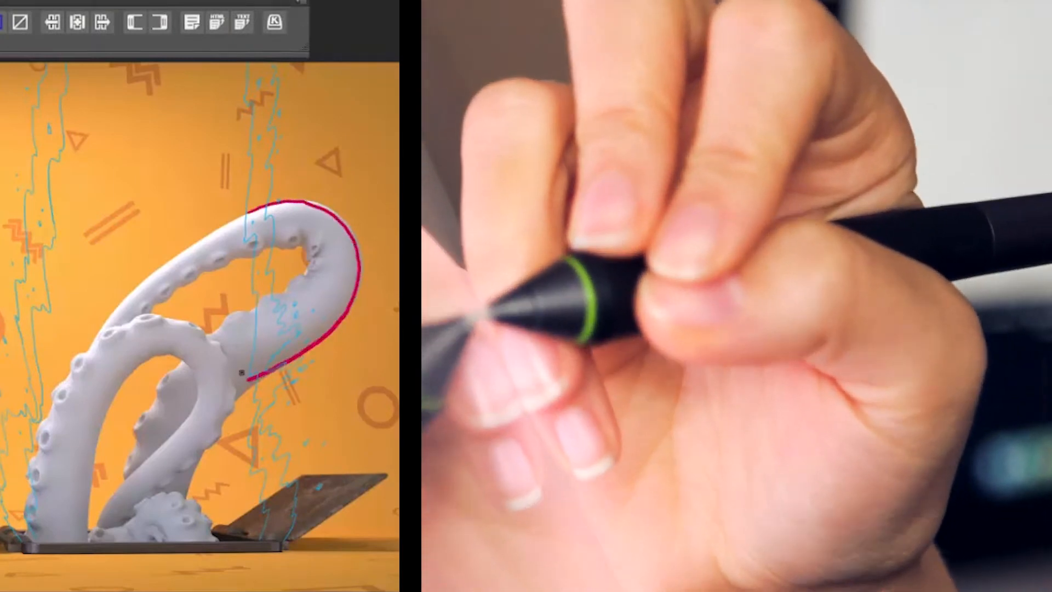
{"action": "mouse_move", "coordinate": [305, 204]}
{"action": "left_mouse_down"}
{"action": "mouse_move", "coordinate": [319, 207]}
{"action": "mouse_move", "coordinate": [358, 283]}
{"action": "left_mouse_up"}
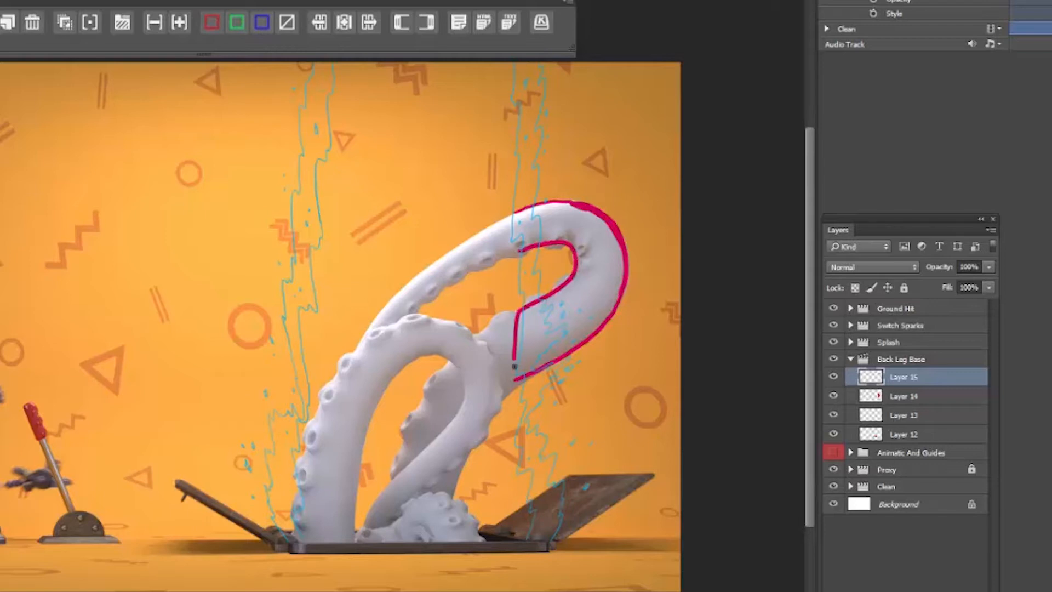
{"action": "left_click", "coordinate": [587, 230]}
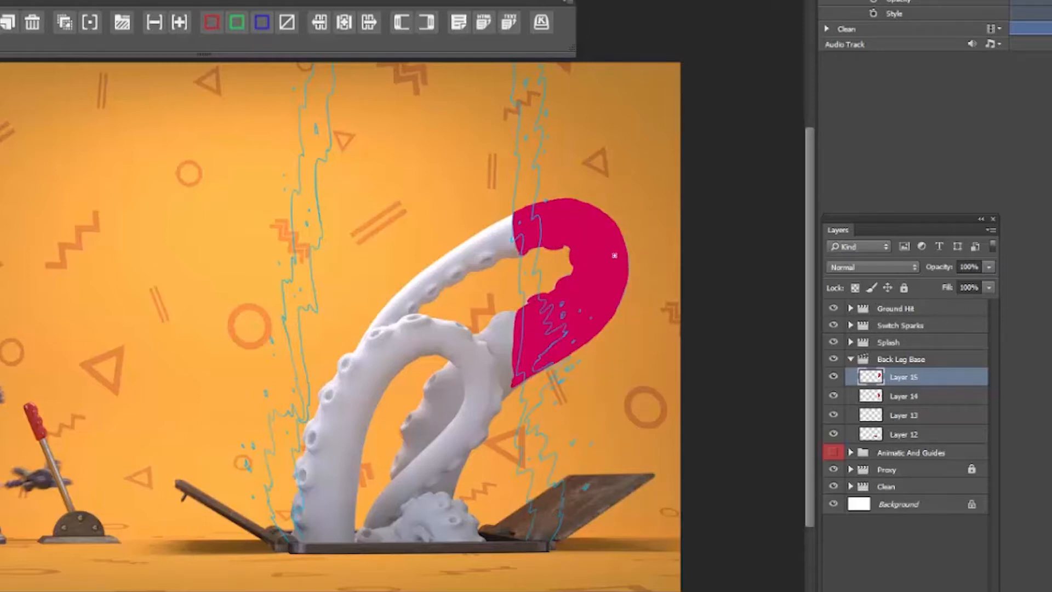
Add Layer 16 above Layer 15 and fill the outlined bend of the raised back tentacle with solid pink
{"action": "key", "text": "ctrl+shift+alt+n"}
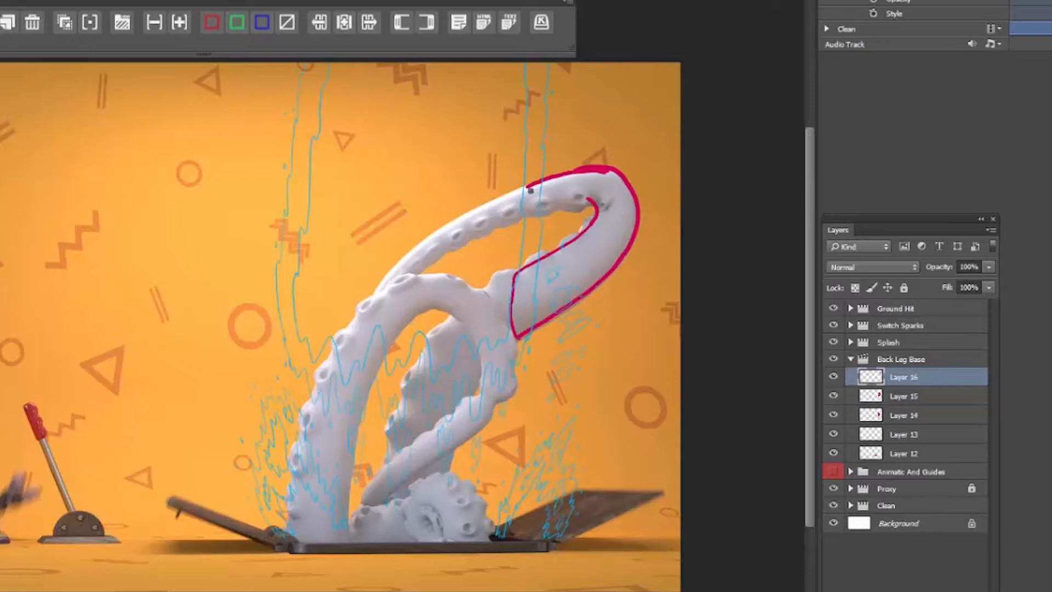
{"action": "left_click", "coordinate": [621, 210]}
{"action": "key", "text": "alt+BackSpace"}
{"action": "key", "text": "ctrl+d"}
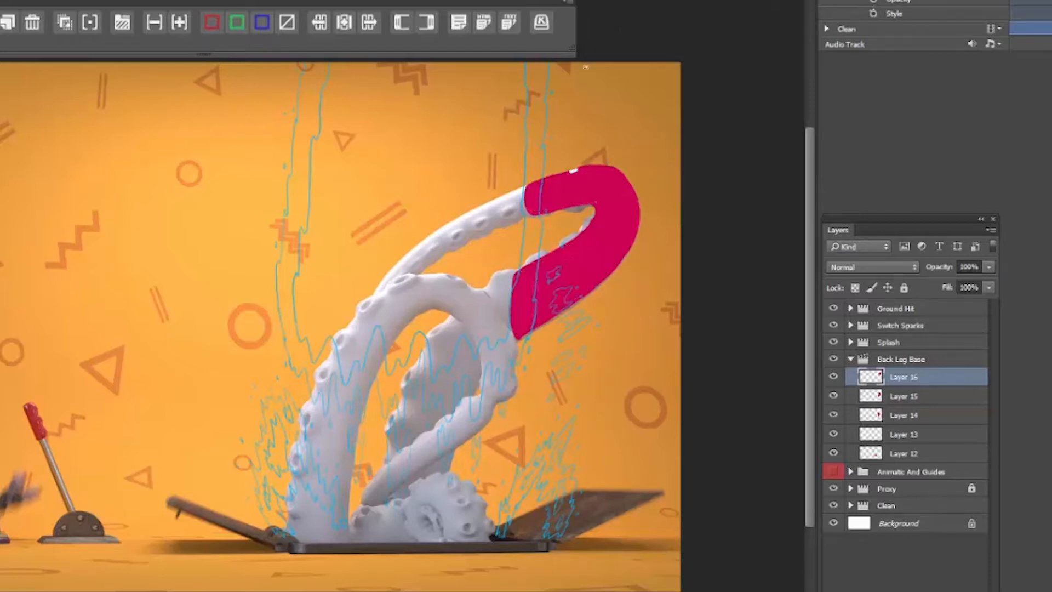
{"action": "key", "text": "ctrl+alt+z"}
{"action": "key", "text": "ctrl+d"}
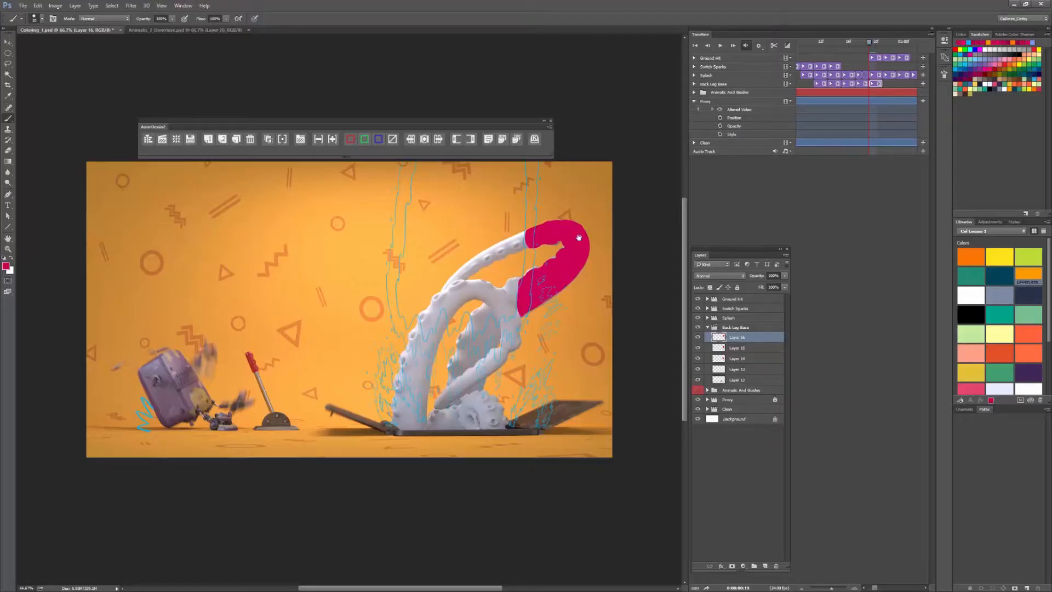
{"action": "mouse_move", "coordinate": [579, 237]}
{"action": "left_mouse_down"}
{"action": "mouse_move", "coordinate": [568, 305]}
{"action": "mouse_move", "coordinate": [492, 232]}
{"action": "left_mouse_up"}
{"action": "key", "text": "ctrl+plus"}
{"action": "key", "text": "e"}
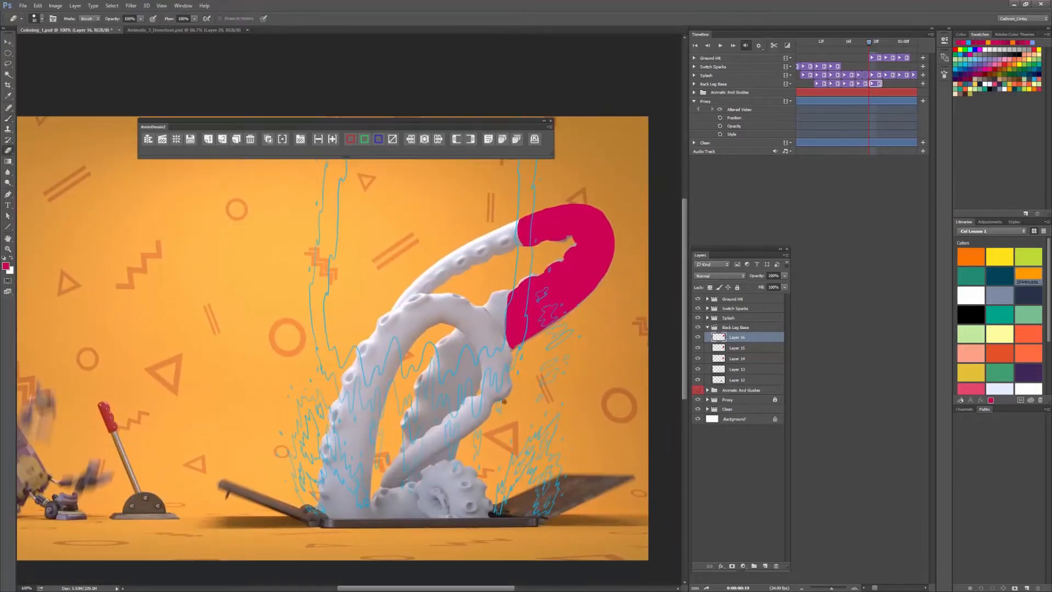
Add the Layer 17 drawing frame and outline the whole back tentacle in pink, from its base to the curled tip
{"action": "left_click", "coordinate": [222, 140]}
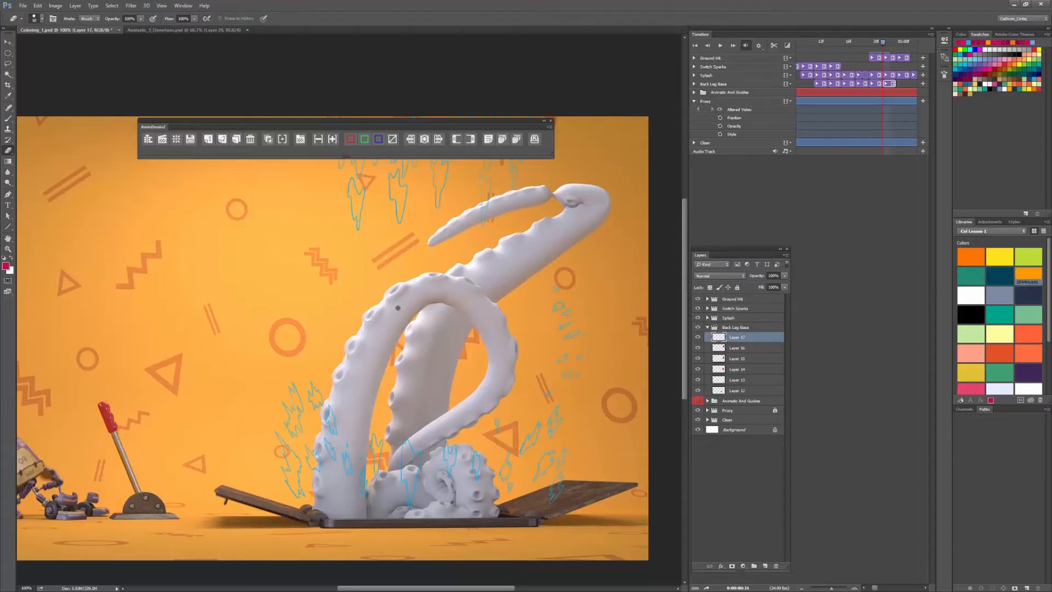
{"action": "left_click_drag", "start_coordinate": [412, 428], "coordinate": [493, 263]}
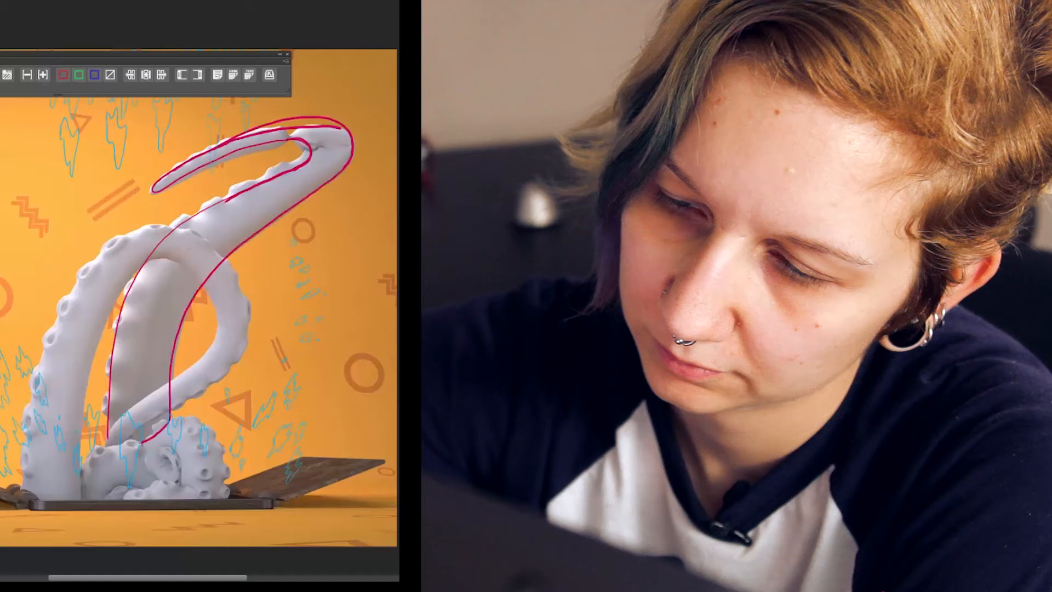
{"action": "left_click_drag", "start_coordinate": [603, 209], "coordinate": [540, 234]}
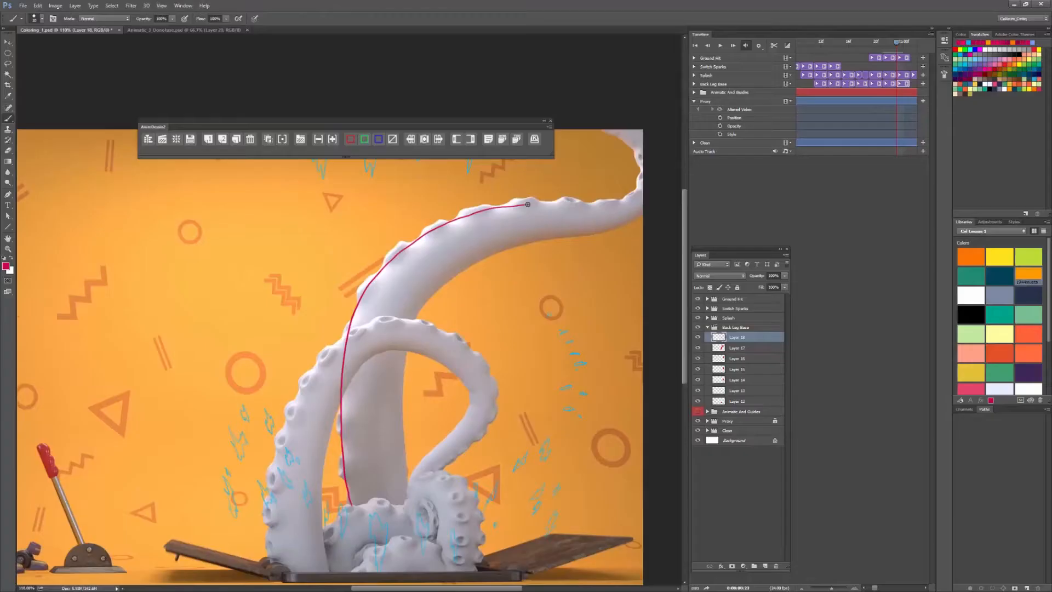
Outline the rising back tentacle on Layers 18 and 19 and fill both shapes with solid pink
{"action": "mouse_move", "coordinate": [378, 400]}
{"action": "left_mouse_down"}
{"action": "mouse_move", "coordinate": [435, 211]}
{"action": "mouse_move", "coordinate": [582, 200]}
{"action": "left_mouse_up"}
{"action": "key", "text": "alt+BackSpace"}
{"action": "key", "text": "F3"}
{"action": "left_click_drag", "start_coordinate": [339, 500], "coordinate": [400, 498]}
{"action": "key", "text": "w"}
{"action": "key", "text": "alt+BackSpace"}
{"action": "key", "text": "b"}
{"action": "mouse_move", "coordinate": [317, 373]}
{"action": "left_mouse_down"}
{"action": "mouse_move", "coordinate": [348, 246]}
{"action": "mouse_move", "coordinate": [638, 172]}
{"action": "mouse_move", "coordinate": [330, 496]}
{"action": "left_mouse_up"}
Fill the back tentacle with pink on new Layer 20 and paint the sucker bumps along its outer edge
{"action": "key", "text": "F3"}
{"action": "key", "text": "alt+BackSpace"}
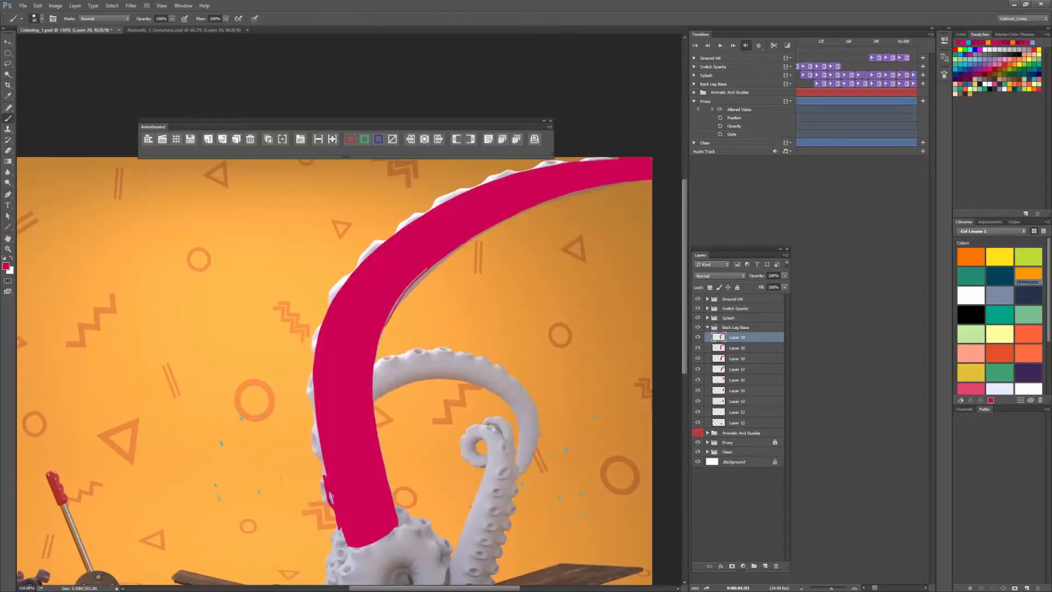
{"action": "left_click_drag", "start_coordinate": [384, 331], "coordinate": [472, 238]}
{"action": "left_click_drag", "start_coordinate": [329, 303], "coordinate": [472, 188]}
{"action": "left_click_drag", "start_coordinate": [533, 168], "coordinate": [619, 158]}
Add Layer 21, outline and fill the back tentacle in pink, and paint its suckers along the outer edge
{"action": "key", "text": "F3"}
{"action": "left_click_drag", "start_coordinate": [488, 179], "coordinate": [353, 582]}
{"action": "left_click_drag", "start_coordinate": [446, 96], "coordinate": [382, 525]}
{"action": "key", "text": "alt+BackSpace"}
{"action": "mouse_move", "coordinate": [282, 405]}
{"action": "left_mouse_down"}
{"action": "mouse_move", "coordinate": [268, 446]}
{"action": "mouse_move", "coordinate": [299, 530]}
{"action": "left_mouse_up"}
{"action": "left_click_drag", "start_coordinate": [339, 439], "coordinate": [393, 381]}
{"action": "left_click_drag", "start_coordinate": [399, 377], "coordinate": [433, 349]}
Add Layer 22, fill the outlined back tentacle with pink, and paint the suckers on its upper bend
{"action": "key", "text": "ctrl+minus"}
{"action": "key", "text": "ctrl+minus"}
{"action": "key", "text": "F3"}
{"action": "left_click_drag", "start_coordinate": [515, 182], "coordinate": [434, 429]}
{"action": "left_click_drag", "start_coordinate": [524, 195], "coordinate": [474, 428]}
{"action": "key", "text": "alt+BackSpace"}
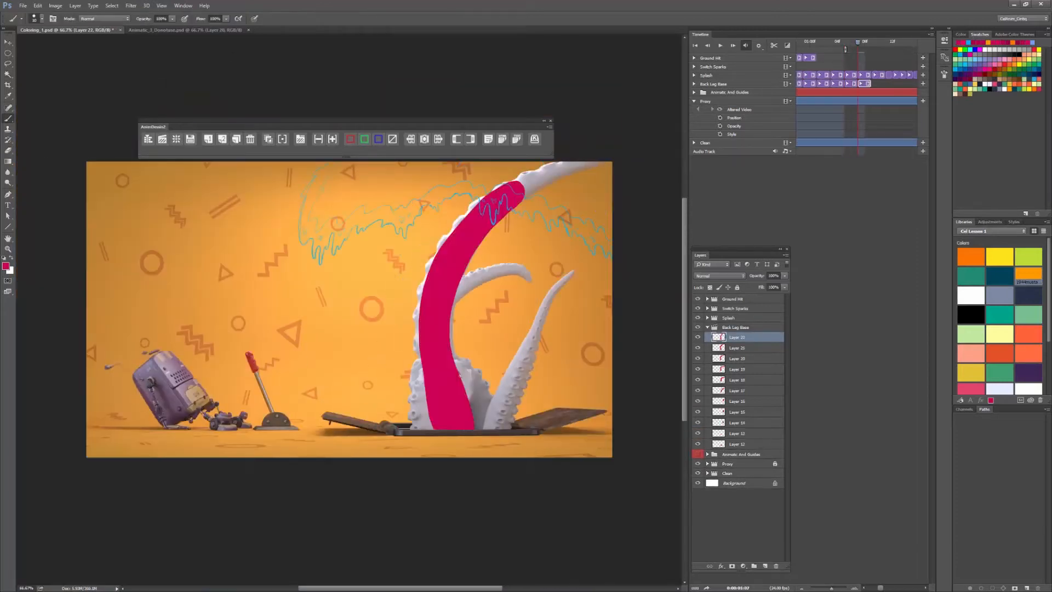
{"action": "left_click_drag", "start_coordinate": [439, 251], "coordinate": [449, 234]}
{"action": "left_click_drag", "start_coordinate": [455, 229], "coordinate": [467, 215]}
Add Layer 23, fill the back tentacle reaching off the canvas with pink, and paint suckers along its upper edge
{"action": "key", "text": "F3"}
{"action": "left_click_drag", "start_coordinate": [612, 171], "coordinate": [451, 429]}
{"action": "left_click_drag", "start_coordinate": [612, 180], "coordinate": [488, 429]}
{"action": "key", "text": "alt+BackSpace"}
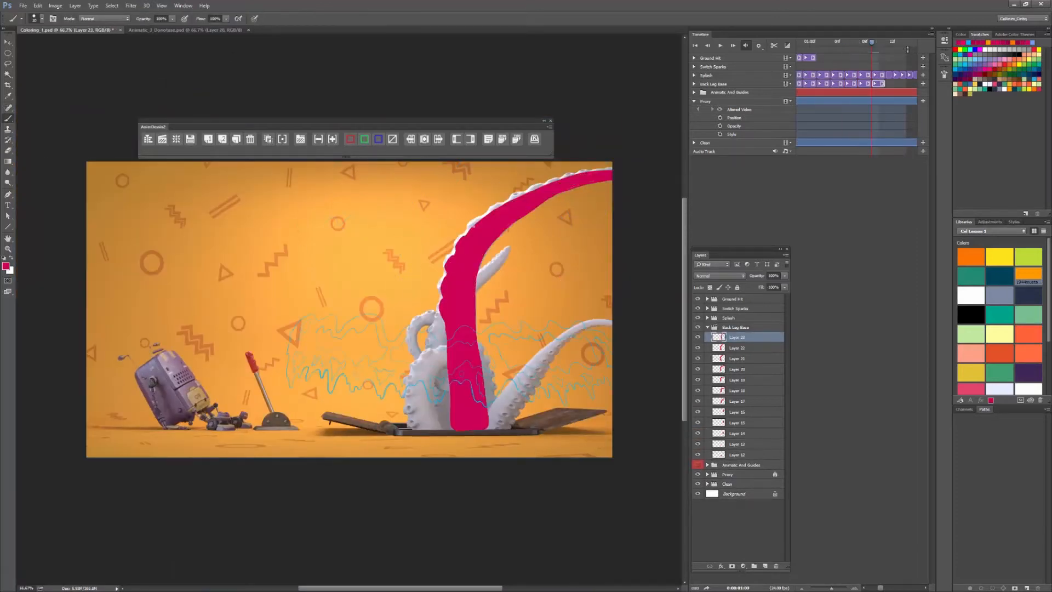
{"action": "left_click_drag", "start_coordinate": [473, 226], "coordinate": [518, 196]}
{"action": "key", "text": "ctrl+plus"}
{"action": "left_click_drag", "start_coordinate": [611, 194], "coordinate": [637, 191]}
Add Layer 24, outline and fill the arching back tentacle in pink, and add the sucker bumps along its edge
{"action": "key", "text": "F3"}
{"action": "left_click_drag", "start_coordinate": [570, 205], "coordinate": [346, 558]}
{"action": "left_click_drag", "start_coordinate": [570, 219], "coordinate": [386, 558]}
{"action": "key", "text": "alt+BackSpace"}
{"action": "left_click_drag", "start_coordinate": [458, 222], "coordinate": [542, 203]}
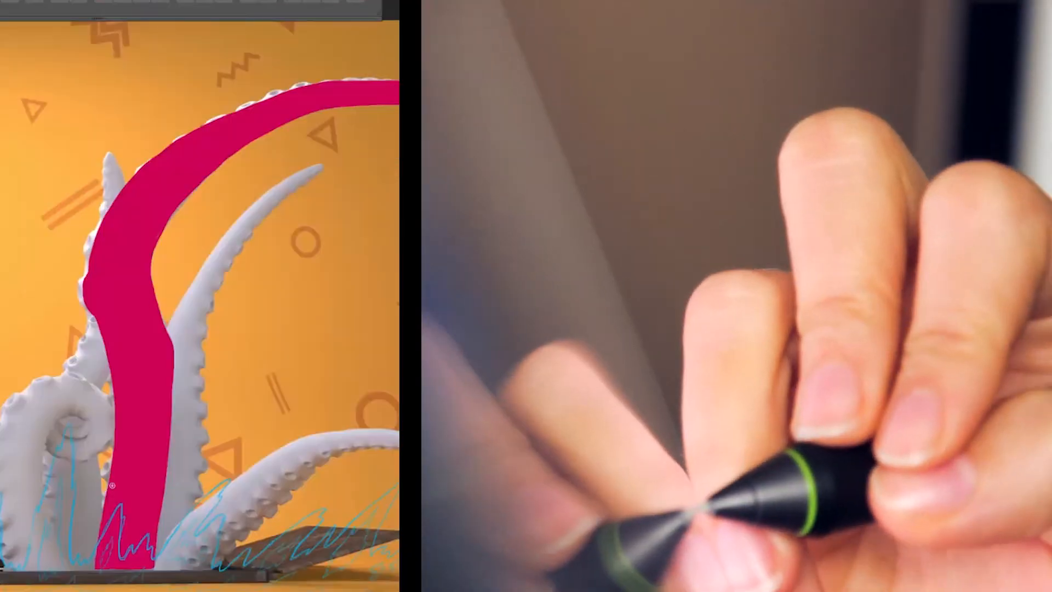
{"action": "mouse_move", "coordinate": [112, 486]}
{"action": "left_mouse_down"}
{"action": "mouse_move", "coordinate": [89, 284]}
{"action": "mouse_move", "coordinate": [220, 117]}
{"action": "left_mouse_up"}
Add Layer 25, fill the outlined back tentacle with pink, and paint the bumps along its outer curve
{"action": "key", "text": "F3"}
{"action": "mouse_move", "coordinate": [97, 564]}
{"action": "left_mouse_down"}
{"action": "mouse_move", "coordinate": [247, 141]}
{"action": "mouse_move", "coordinate": [190, 568]}
{"action": "left_mouse_up"}
{"action": "key", "text": "alt+BackSpace"}
{"action": "left_click_drag", "start_coordinate": [351, 103], "coordinate": [86, 292]}
Outline the S-shaped back tentacle on Layers 26 and 27 and fill each with solid pink
{"action": "mouse_move", "coordinate": [426, 188]}
{"action": "left_mouse_down"}
{"action": "mouse_move", "coordinate": [318, 386]}
{"action": "mouse_move", "coordinate": [384, 559]}
{"action": "left_mouse_up"}
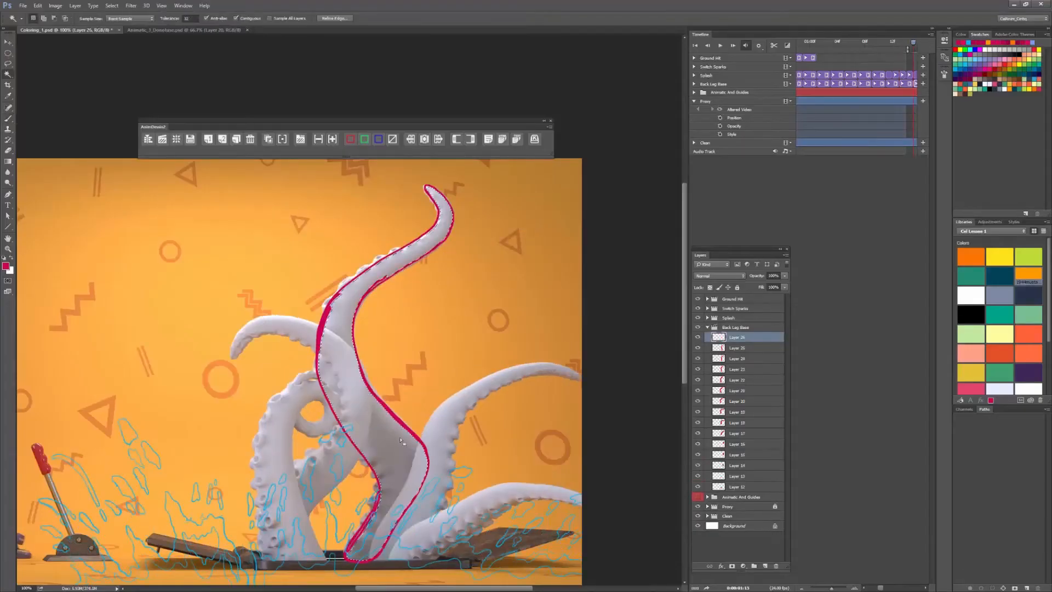
{"action": "key", "text": "alt+BackSpace"}
{"action": "key", "text": "F3"}
{"action": "left_click_drag", "start_coordinate": [323, 177], "coordinate": [379, 558]}
{"action": "mouse_move", "coordinate": [341, 257]}
{"action": "left_mouse_down"}
{"action": "mouse_move", "coordinate": [344, 558]}
{"action": "mouse_move", "coordinate": [378, 559]}
{"action": "left_mouse_up"}
{"action": "key", "text": "alt+BackSpace"}
Add Layer 28 and fill the outlined back tentacle with pink as it swings over toward the lever
{"action": "key", "text": "F3"}
{"action": "mouse_move", "coordinate": [228, 180]}
{"action": "left_mouse_down"}
{"action": "mouse_move", "coordinate": [236, 293]}
{"action": "mouse_move", "coordinate": [344, 559]}
{"action": "mouse_move", "coordinate": [249, 293]}
{"action": "left_mouse_up"}
{"action": "key", "text": "e"}
{"action": "key", "text": "b"}
{"action": "key", "text": "e"}
{"action": "key", "text": "alt+BackSpace"}
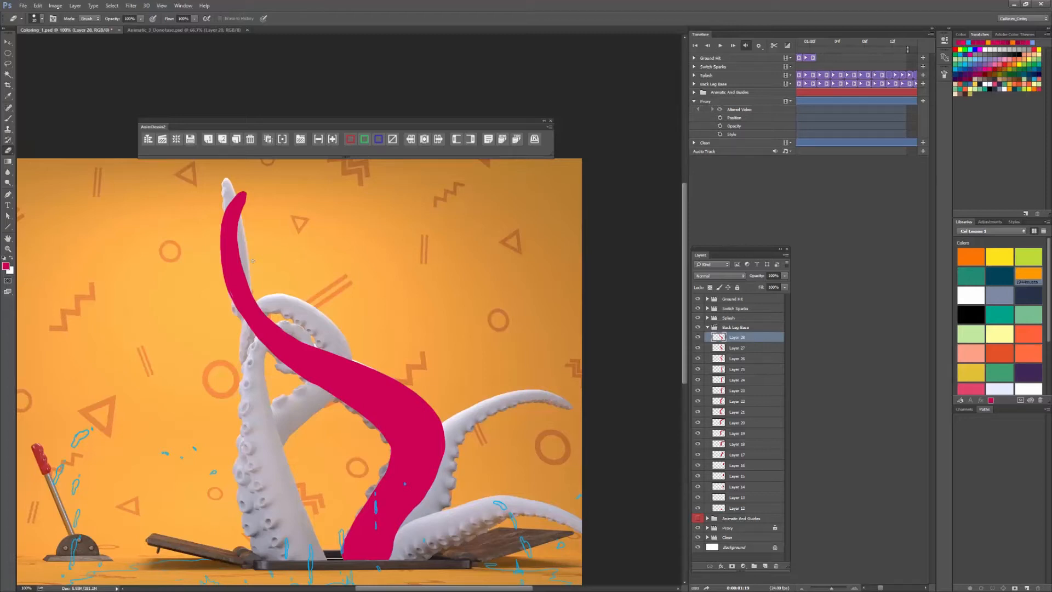
{"action": "key", "text": "b"}
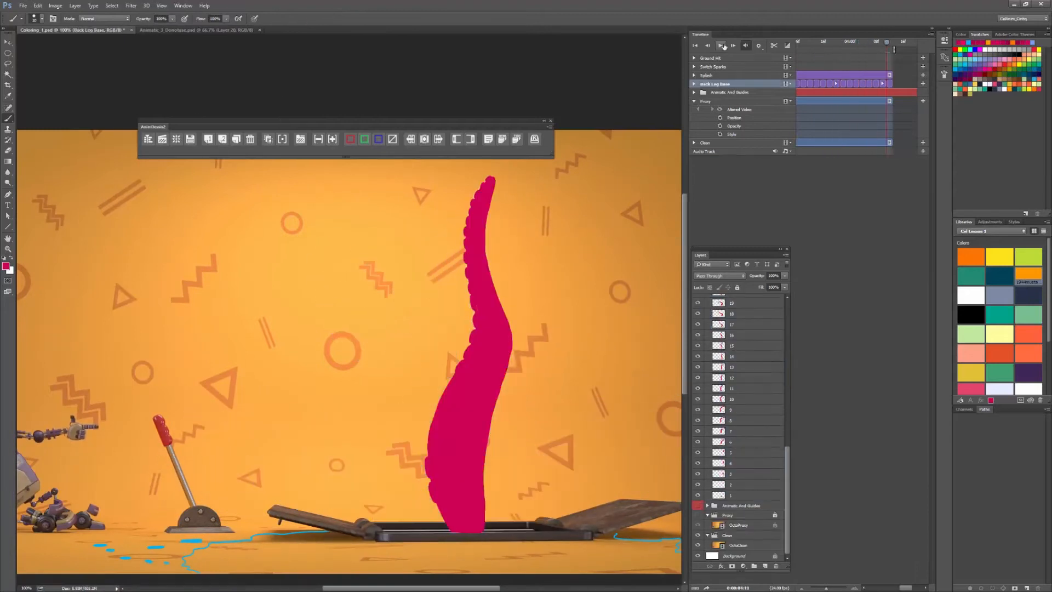
Outline the moving tentacle in pink on the frames following Layer 33 in the Right_2_Base group
{"action": "left_click", "coordinate": [698, 347]}
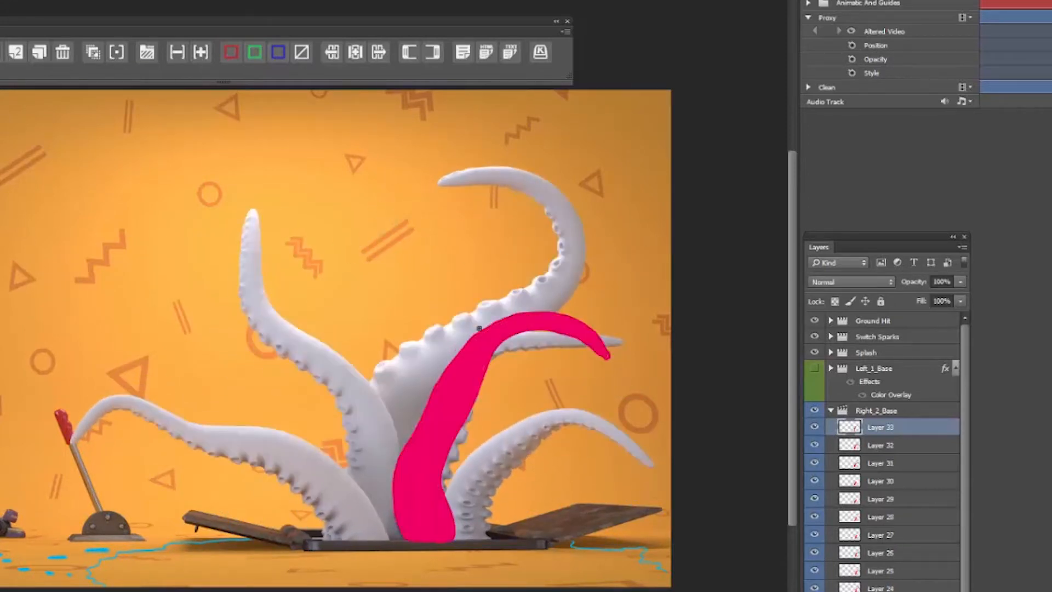
{"action": "left_click", "coordinate": [94, 53]}
{"action": "left_click", "coordinate": [95, 53]}
{"action": "mouse_move", "coordinate": [408, 539]}
{"action": "left_mouse_down"}
{"action": "mouse_move", "coordinate": [496, 285]}
{"action": "mouse_move", "coordinate": [512, 279]}
{"action": "left_mouse_up"}
{"action": "left_click_drag", "start_coordinate": [453, 498], "coordinate": [602, 285]}
{"action": "left_click_drag", "start_coordinate": [407, 539], "coordinate": [584, 270]}
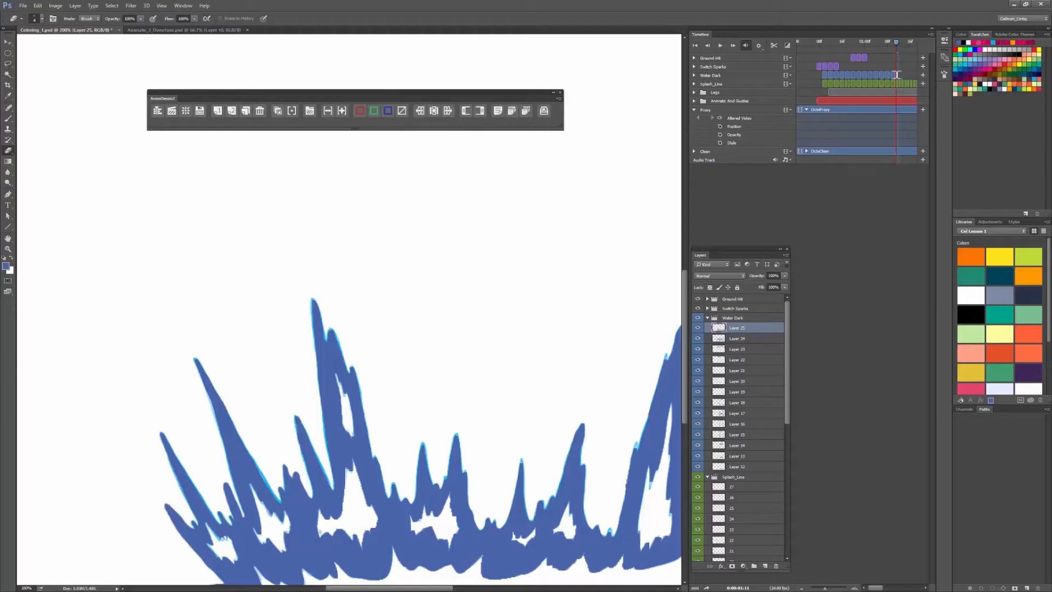
Erase along the gaps inside the dark blue splash on Layer 25 of the Water Dark group
{"action": "left_click_drag", "start_coordinate": [320, 532], "coordinate": [219, 529]}
{"action": "left_click_drag", "start_coordinate": [603, 537], "coordinate": [389, 522]}
{"action": "left_click_drag", "start_coordinate": [656, 555], "coordinate": [560, 502]}
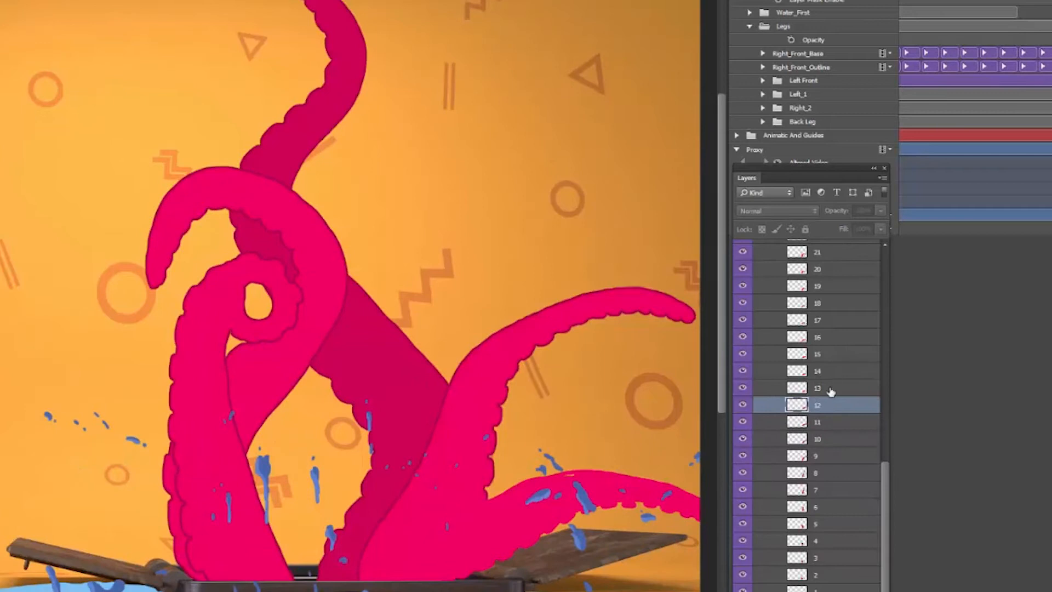
Load the right front tentacle's shape as a selection on frames 13, 14 and 15, one frame at a time
{"action": "left_click", "coordinate": [827, 390]}
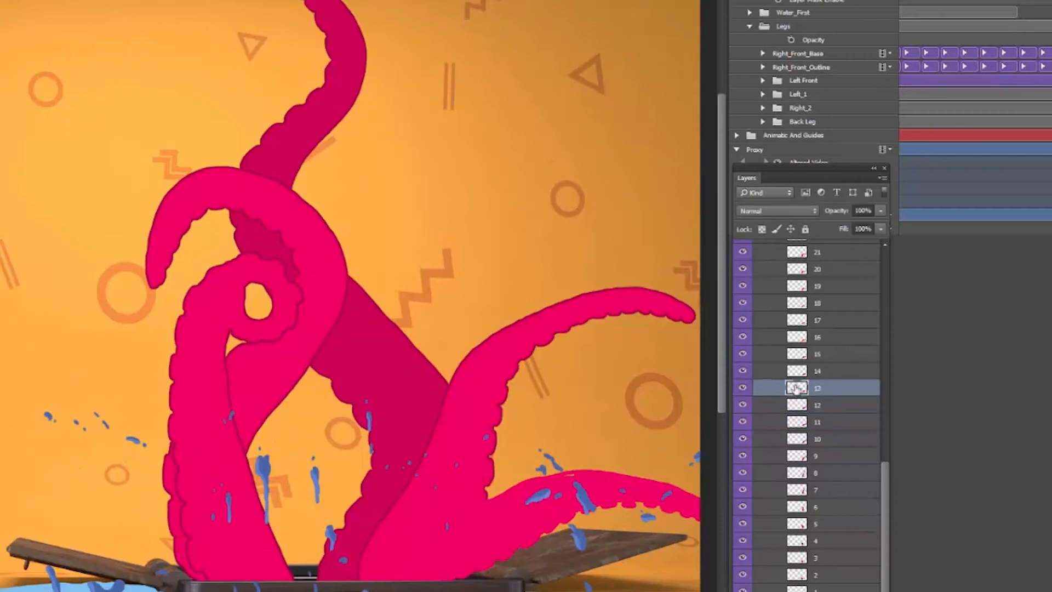
{"action": "key", "text": "space"}
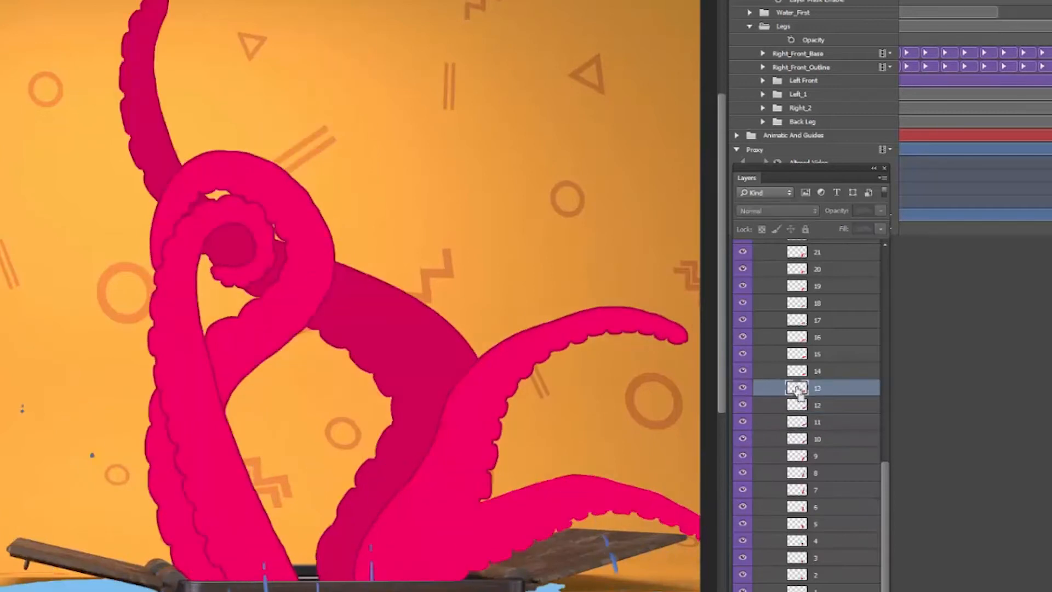
{"action": "left_click", "coordinate": [800, 370]}
{"action": "left_click", "coordinate": [801, 371], "text": "ctrl"}
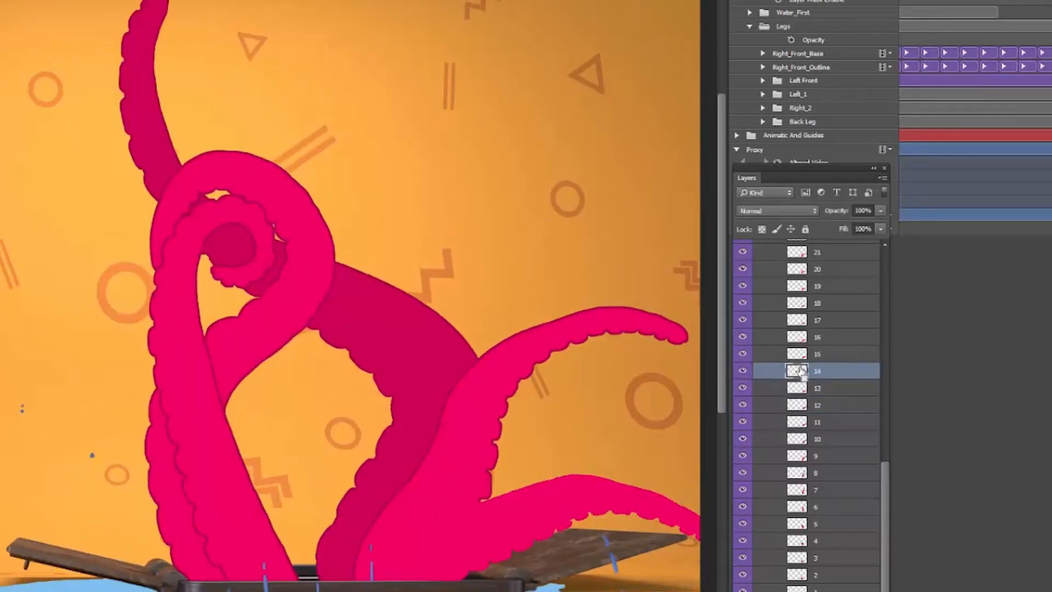
{"action": "key", "text": "space"}
{"action": "left_click", "coordinate": [819, 356]}
{"action": "left_click", "coordinate": [800, 354], "text": "ctrl"}
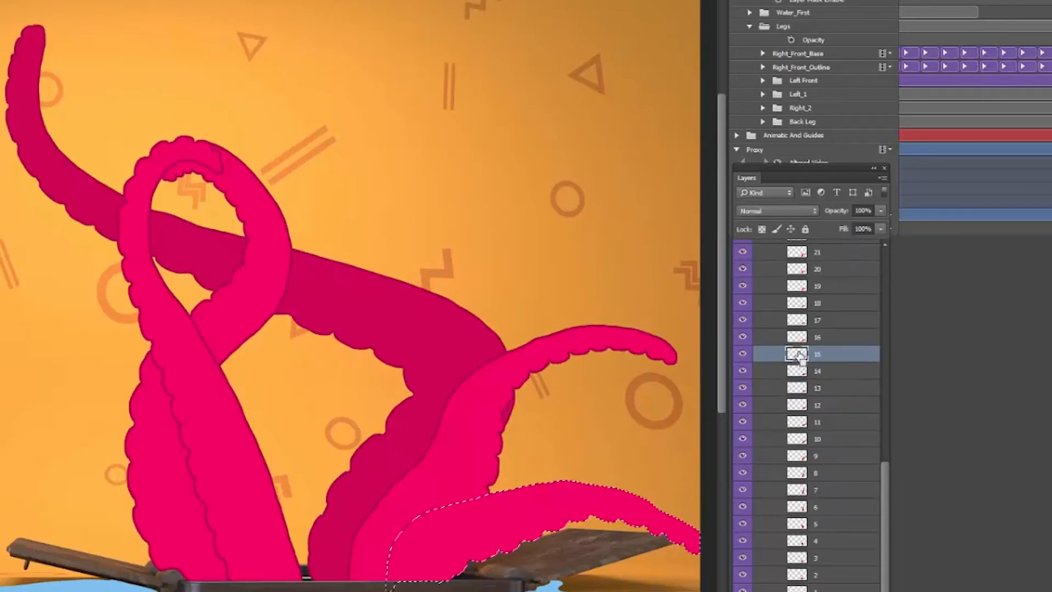
Continue with frames 16, 17 and 18, loading the right front tentacle's shape as a selection on each
{"action": "key", "text": "space"}
{"action": "left_click", "coordinate": [800, 337]}
{"action": "left_click", "coordinate": [800, 337], "text": "ctrl"}
{"action": "key", "text": "space"}
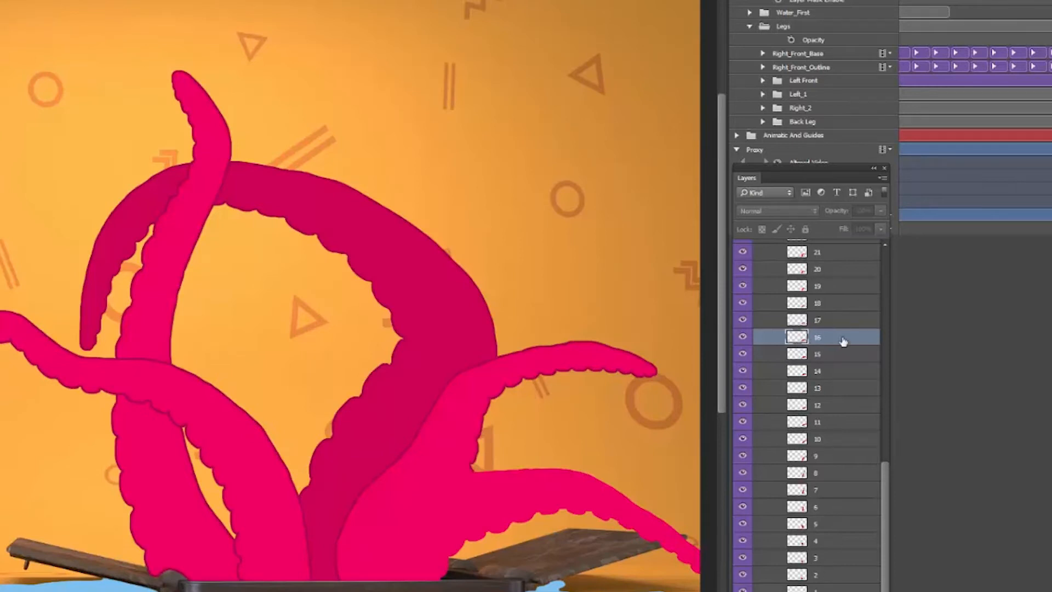
{"action": "left_click", "coordinate": [800, 320]}
{"action": "left_click", "coordinate": [800, 321], "text": "ctrl"}
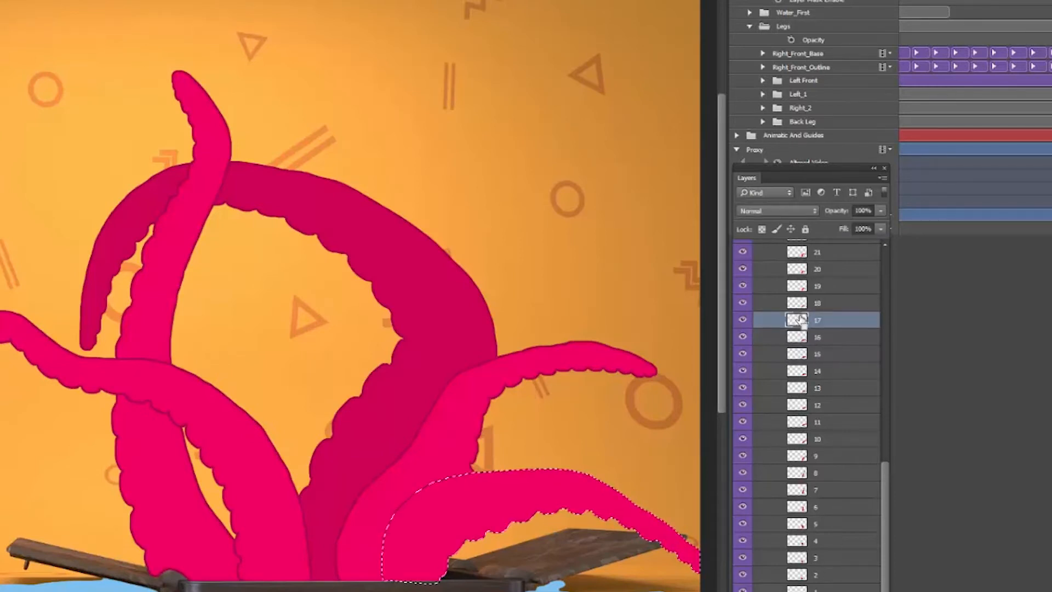
{"action": "key", "text": "space"}
{"action": "left_click", "coordinate": [801, 303]}
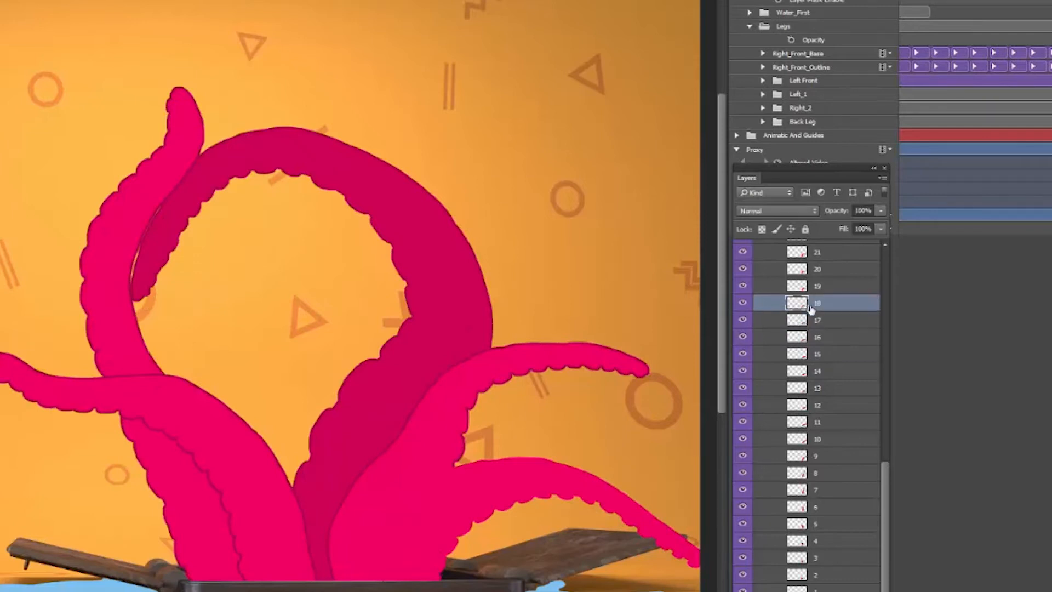
{"action": "left_click", "coordinate": [802, 304], "text": "ctrl"}
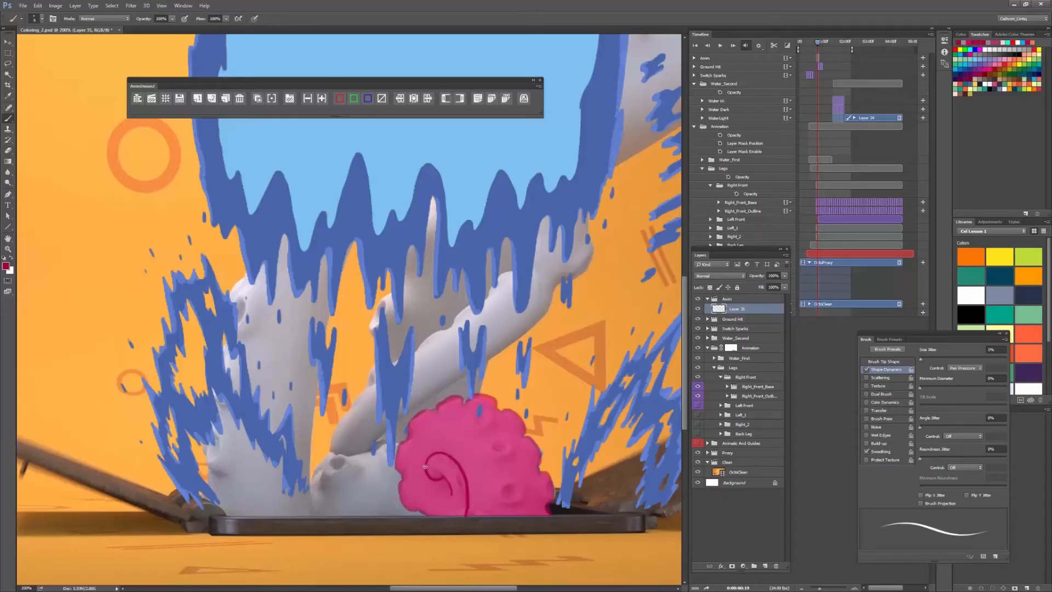
Add the following frames in the Anim group and draw the dark inner fold line of the curled front tentacle
{"action": "left_click", "coordinate": [212, 98]}
{"action": "left_click_drag", "start_coordinate": [478, 496], "coordinate": [481, 465]}
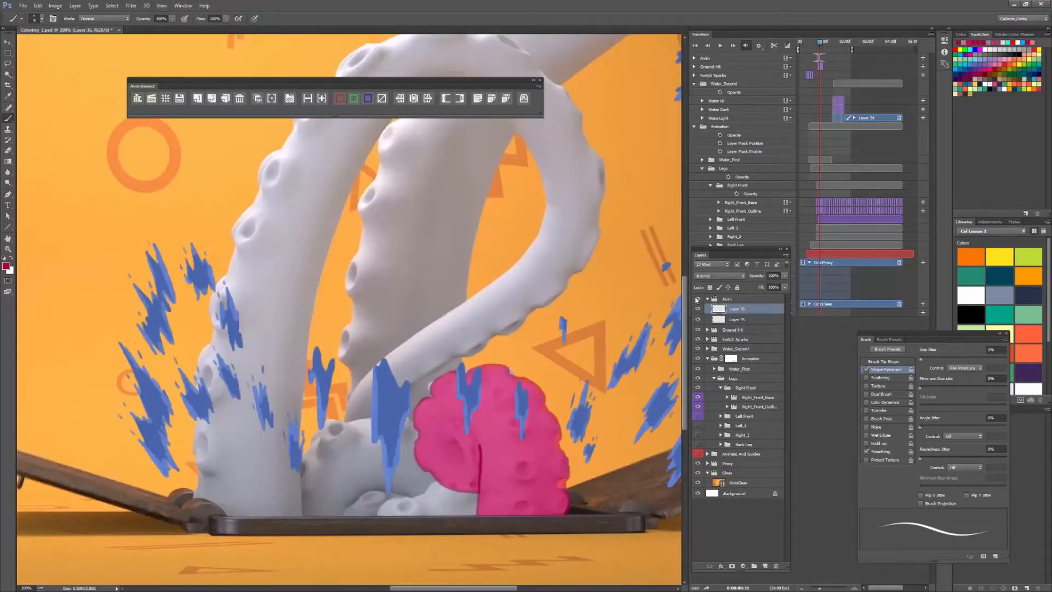
{"action": "left_click", "coordinate": [698, 330]}
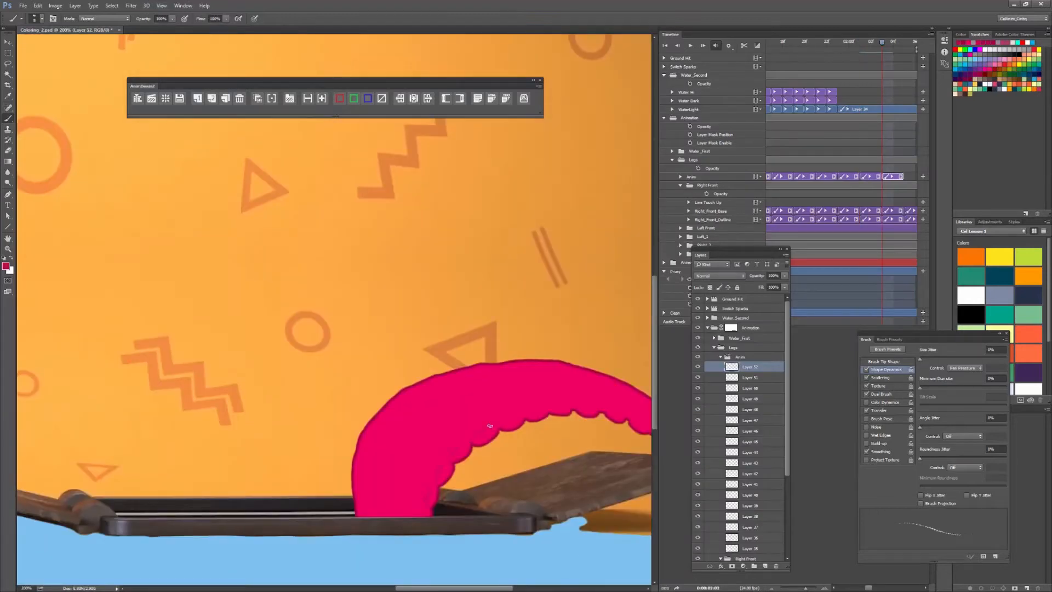
{"action": "left_click", "coordinate": [212, 98]}
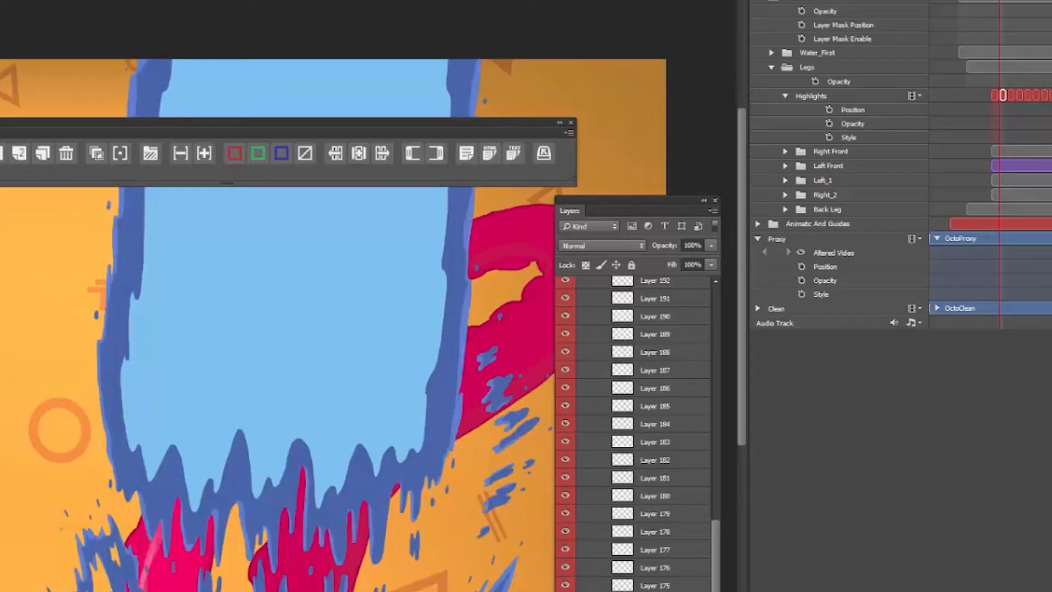
Paint light highlight strokes along the tentacles on successive frames of the Highlights group
{"action": "key", "text": "Right"}
{"action": "left_click", "coordinate": [665, 585]}
{"action": "mouse_move", "coordinate": [127, 581]}
{"action": "left_mouse_down"}
{"action": "mouse_move", "coordinate": [176, 439]}
{"action": "mouse_move", "coordinate": [240, 362]}
{"action": "left_mouse_up"}
{"action": "left_click_drag", "start_coordinate": [315, 348], "coordinate": [400, 385]}
{"action": "key", "text": "Right"}
{"action": "left_click", "coordinate": [669, 569]}
{"action": "left_click_drag", "start_coordinate": [119, 582], "coordinate": [167, 448]}
{"action": "key", "text": "Right"}
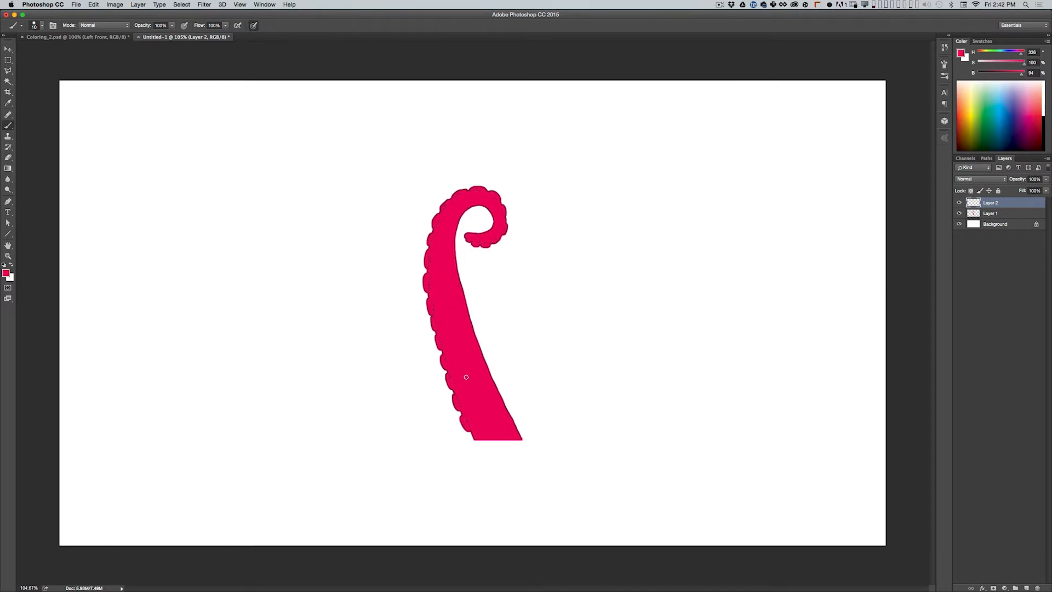
Sample the tentacle's pink and paint a swatch of it on Layer 2 beside the tentacle
{"action": "left_click", "coordinate": [453, 306], "text": "alt"}
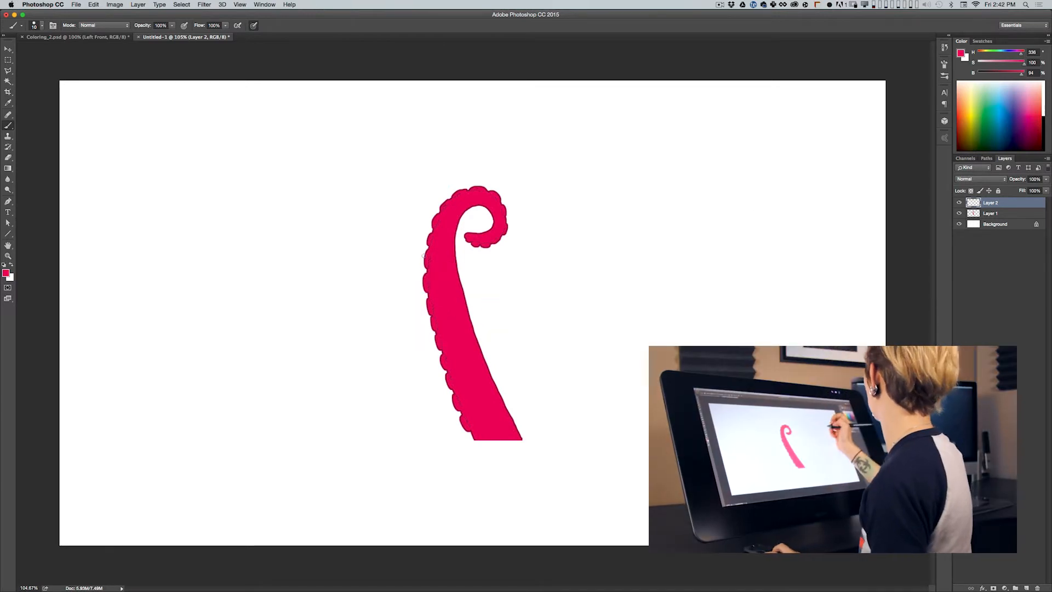
{"action": "mouse_move", "coordinate": [631, 212]}
{"action": "left_mouse_down"}
{"action": "mouse_move", "coordinate": [610, 216]}
{"action": "mouse_move", "coordinate": [618, 217]}
{"action": "left_mouse_up"}
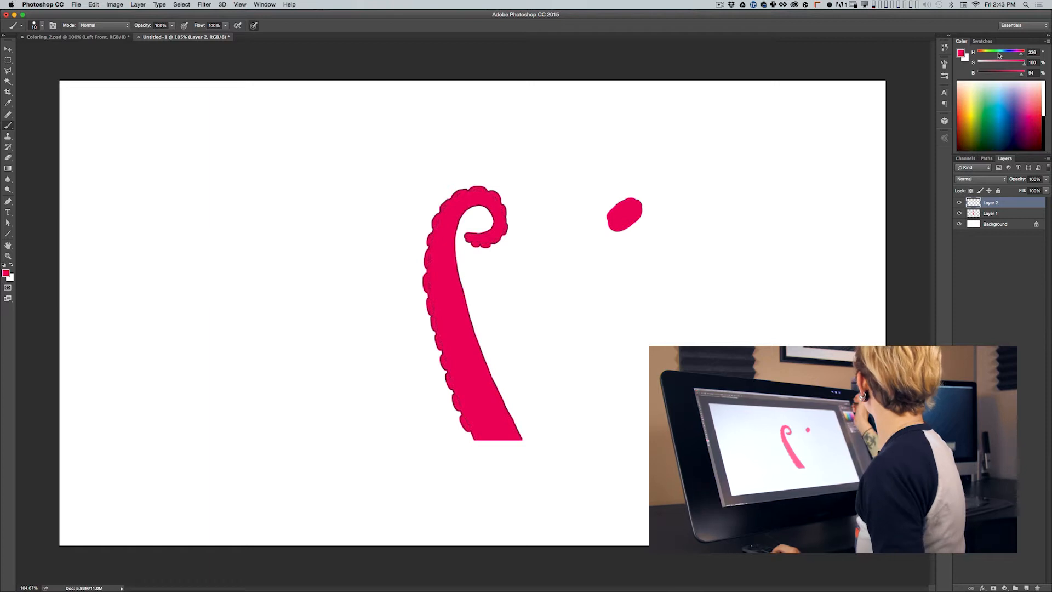
Paint a second swatch in a darker shade of the same pink below the first, and resample the bright pink
{"action": "left_click_drag", "start_coordinate": [1026, 77], "coordinate": [1021, 77]}
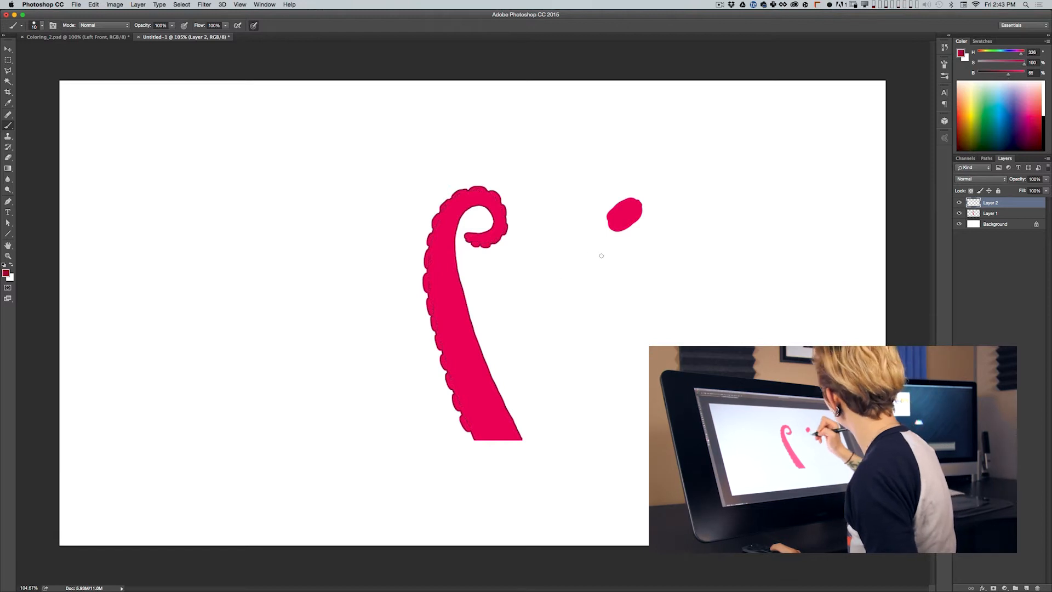
{"action": "mouse_move", "coordinate": [639, 241]}
{"action": "left_mouse_down"}
{"action": "mouse_move", "coordinate": [616, 261]}
{"action": "mouse_move", "coordinate": [641, 238]}
{"action": "left_mouse_up"}
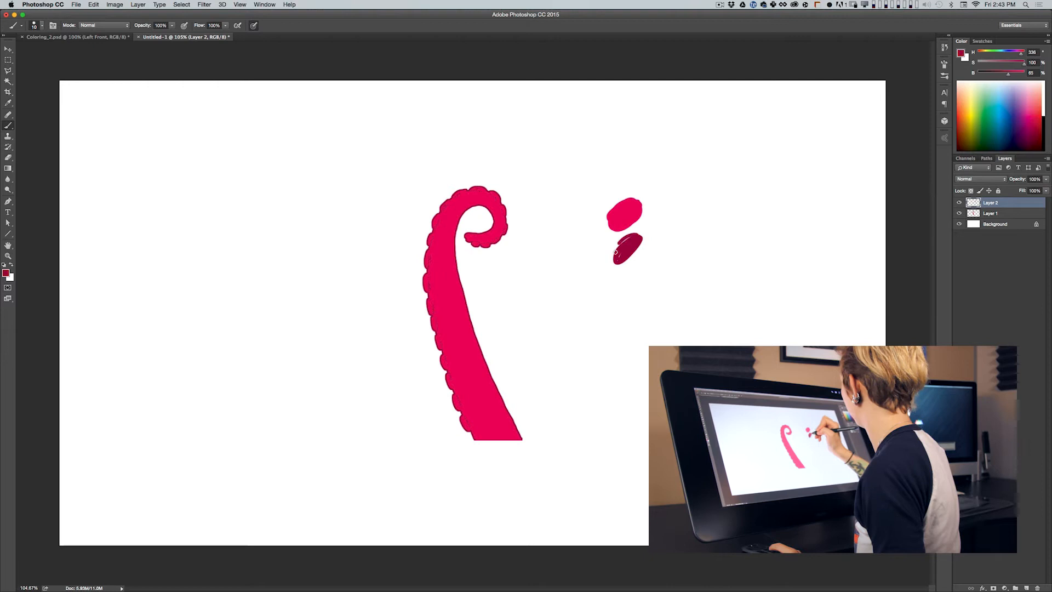
{"action": "left_click_drag", "start_coordinate": [630, 247], "coordinate": [620, 256]}
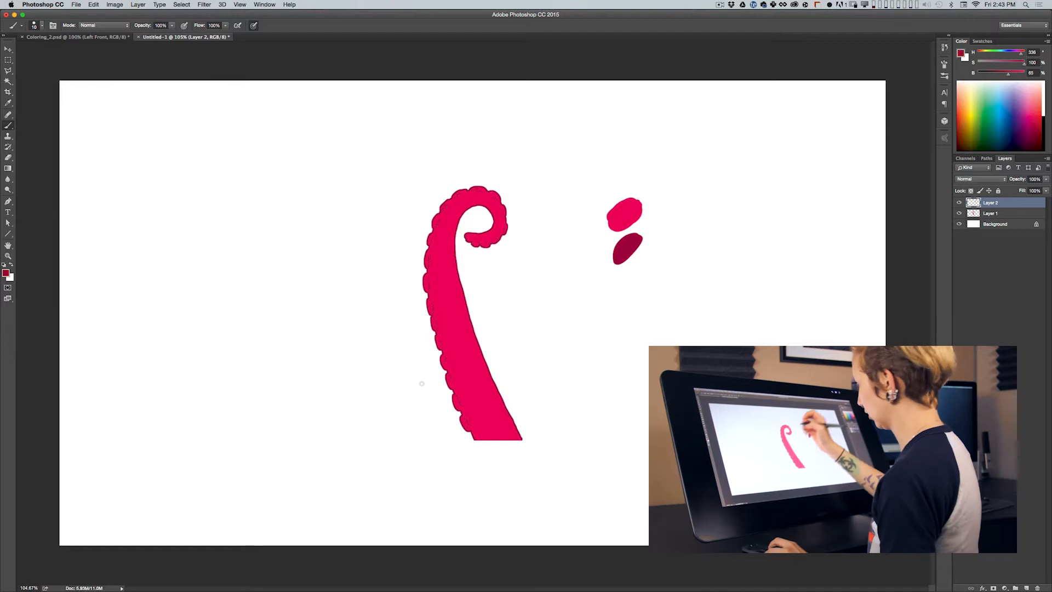
{"action": "left_click", "coordinate": [625, 217], "text": "alt"}
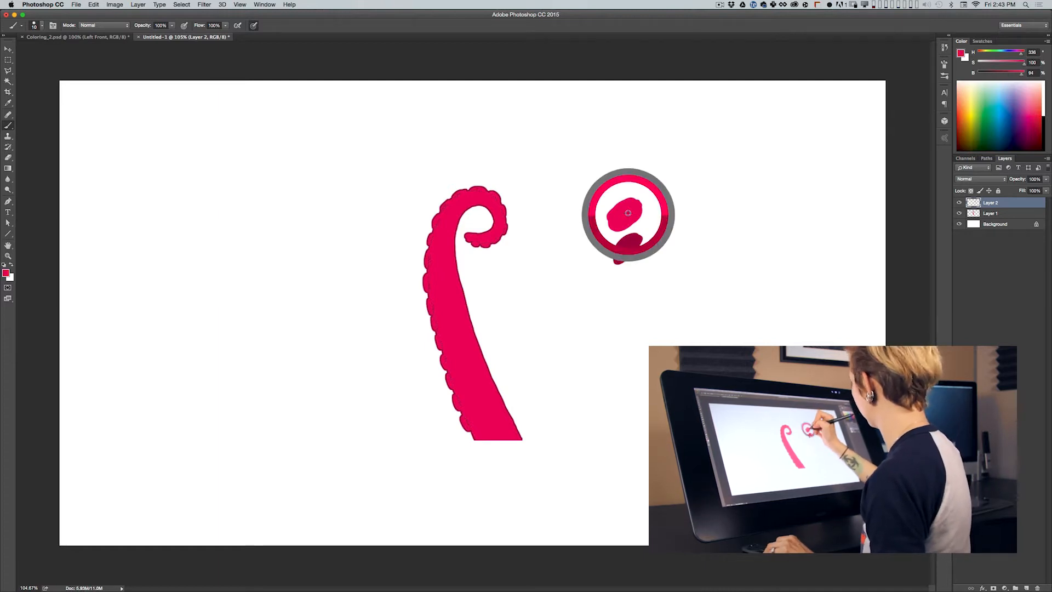
Choose a pale orange foreground color (H 40, S 46, B 96) and paint a swatch of it above the bright pink one
{"action": "left_click", "coordinate": [961, 53]}
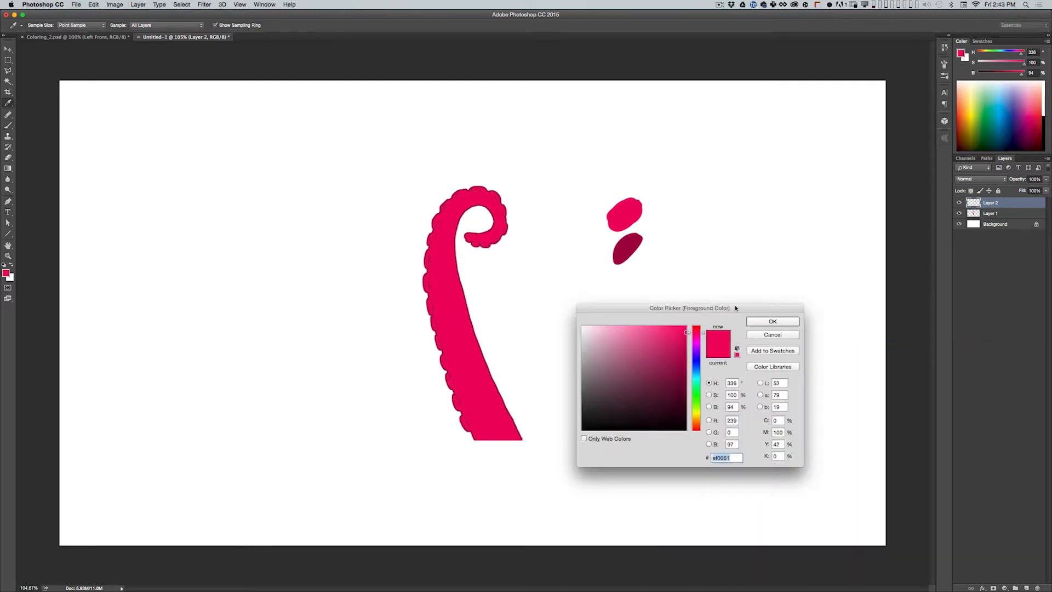
{"action": "left_click_drag", "start_coordinate": [736, 308], "coordinate": [690, 304]}
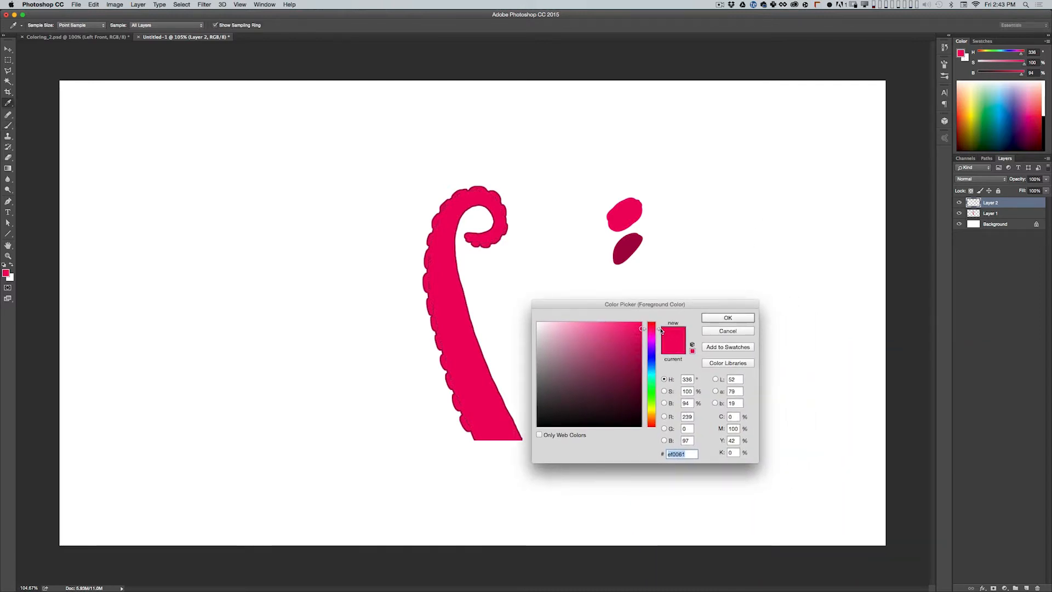
{"action": "left_click_drag", "start_coordinate": [660, 331], "coordinate": [660, 336]}
{"action": "left_click_drag", "start_coordinate": [659, 335], "coordinate": [661, 418]}
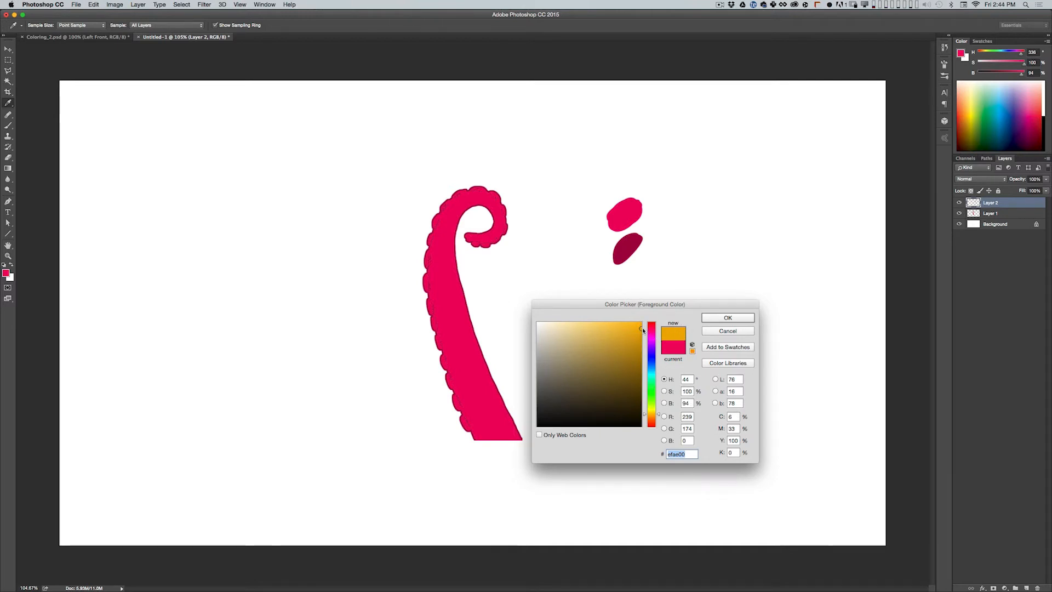
{"action": "left_click_drag", "start_coordinate": [659, 426], "coordinate": [659, 417]}
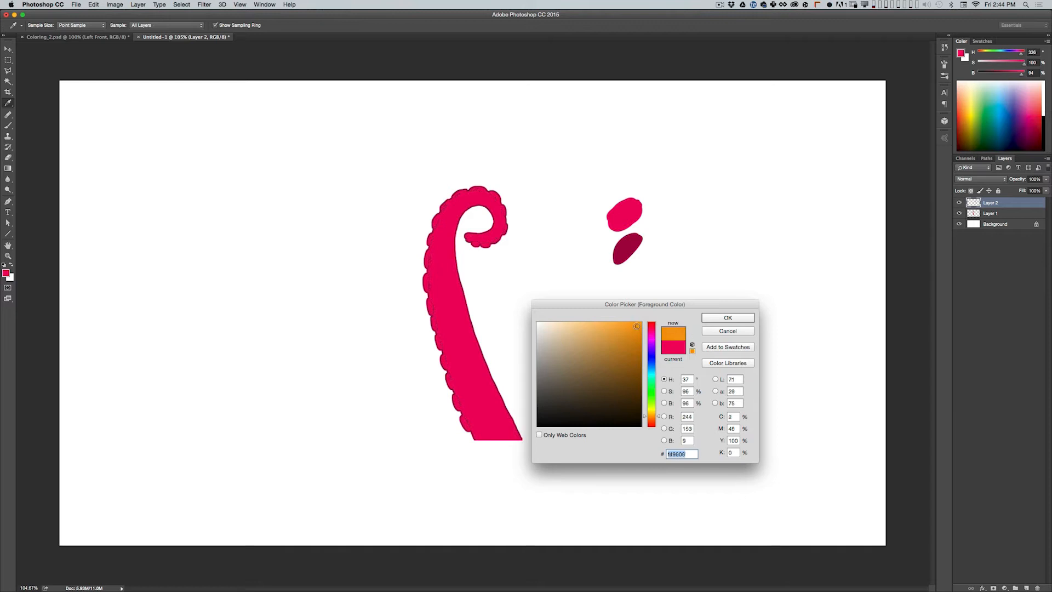
{"action": "left_click_drag", "start_coordinate": [627, 327], "coordinate": [584, 324]}
{"action": "left_click_drag", "start_coordinate": [660, 418], "coordinate": [661, 417]}
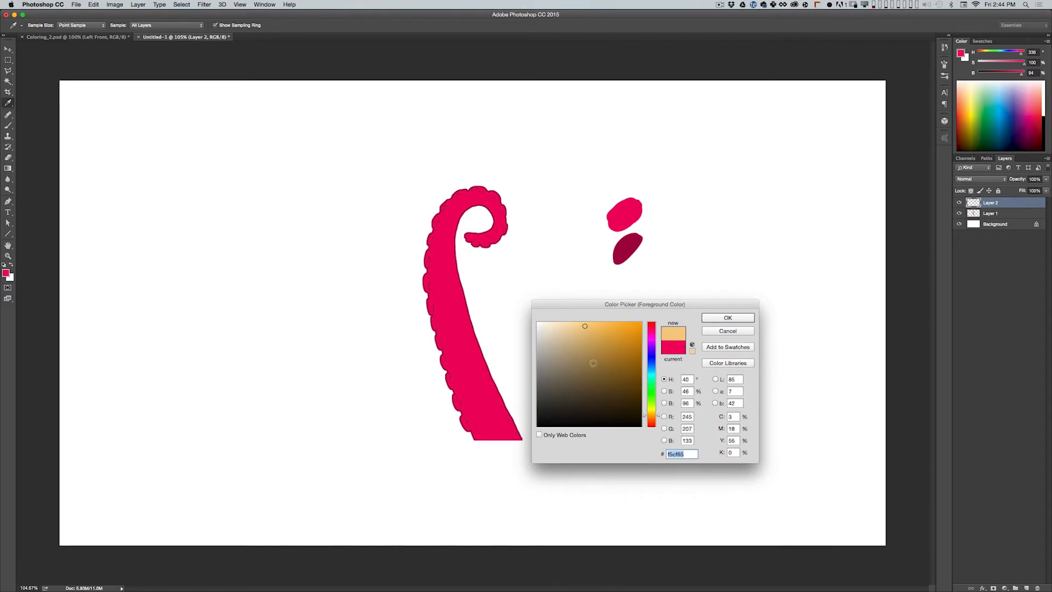
{"action": "left_click", "coordinate": [737, 315]}
{"action": "key", "text": "b"}
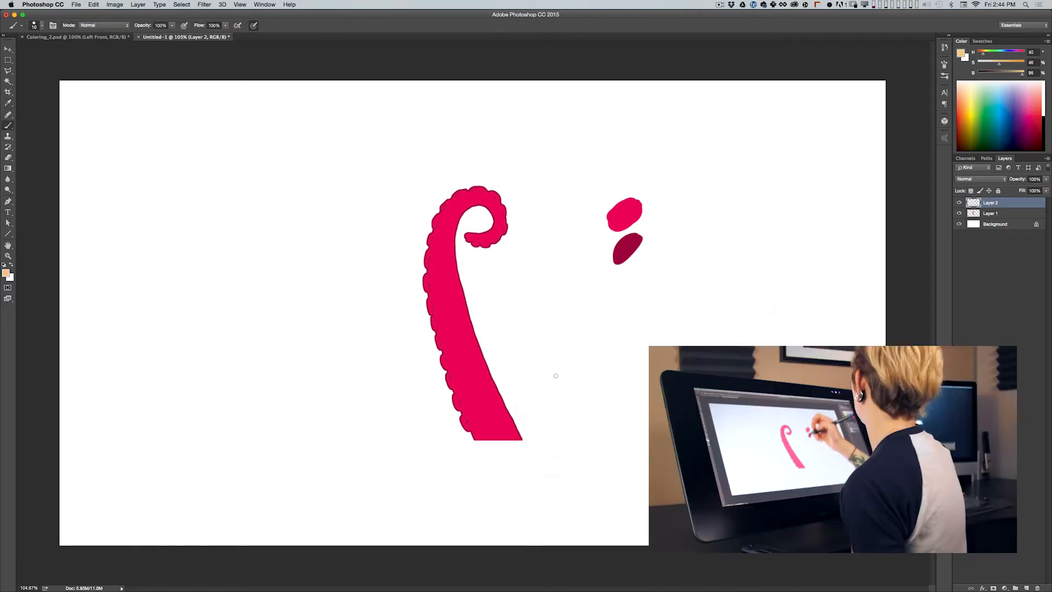
{"action": "left_click_drag", "start_coordinate": [622, 182], "coordinate": [600, 207]}
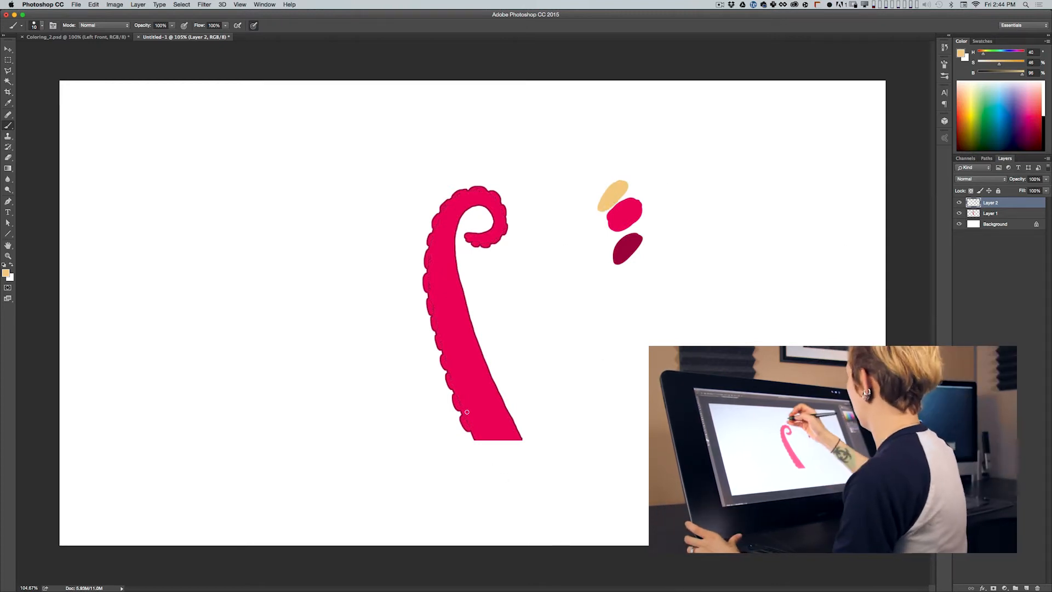
Add a new layer and sketch a light source with two beam lines spreading down around the tentacle
{"action": "left_click", "coordinate": [1028, 587]}
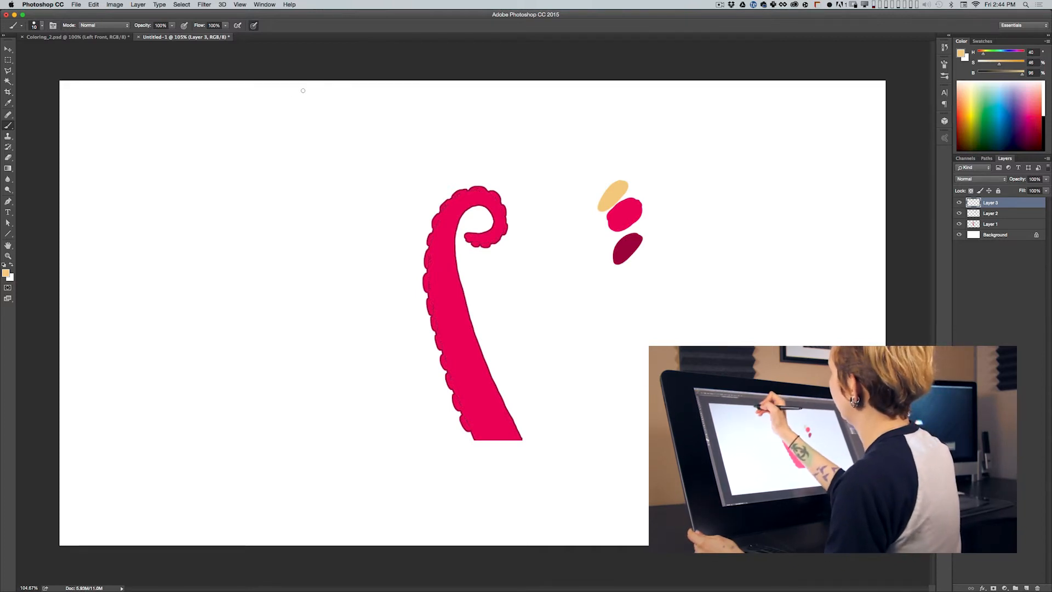
{"action": "mouse_move", "coordinate": [311, 92]}
{"action": "left_mouse_down"}
{"action": "mouse_move", "coordinate": [277, 100]}
{"action": "mouse_move", "coordinate": [408, 436]}
{"action": "left_mouse_up"}
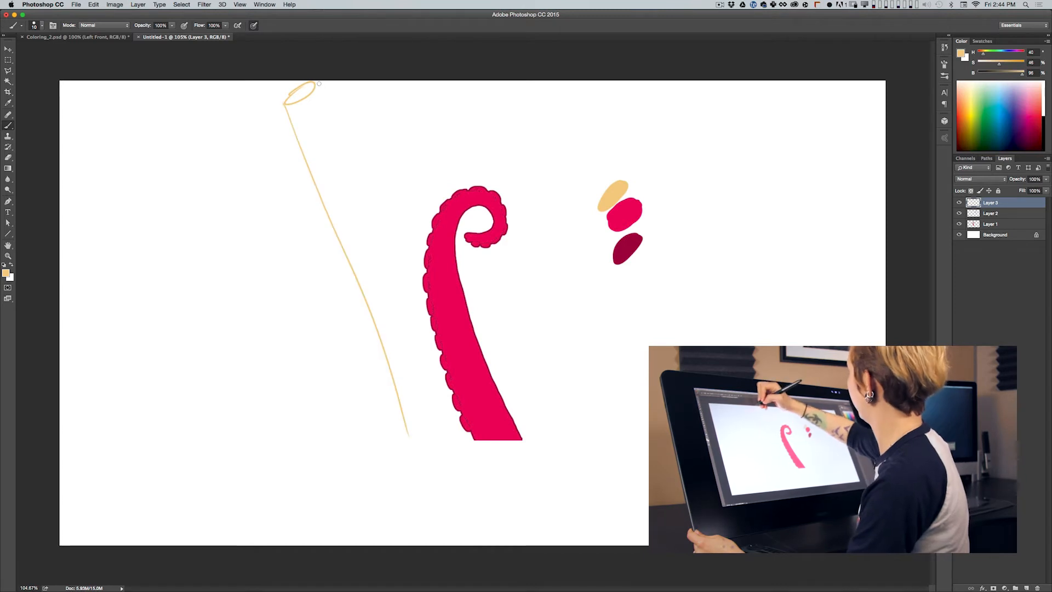
{"action": "left_click_drag", "start_coordinate": [454, 172], "coordinate": [642, 306]}
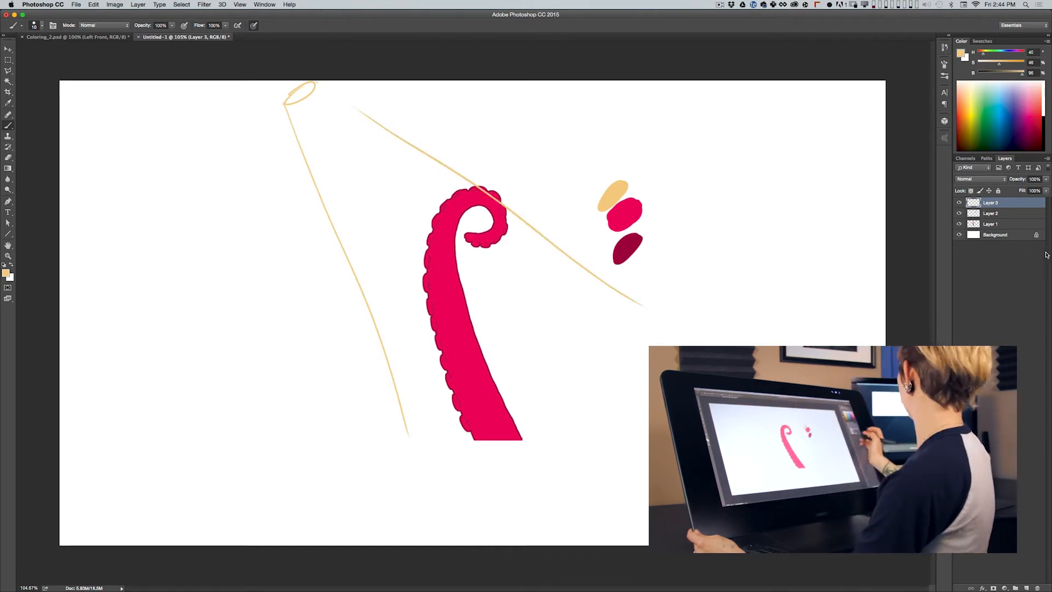
Sample the dark pink swatch, select the tentacle's pink fill on Layer 1, and add a new layer above it for shading
{"action": "left_click", "coordinate": [1026, 588]}
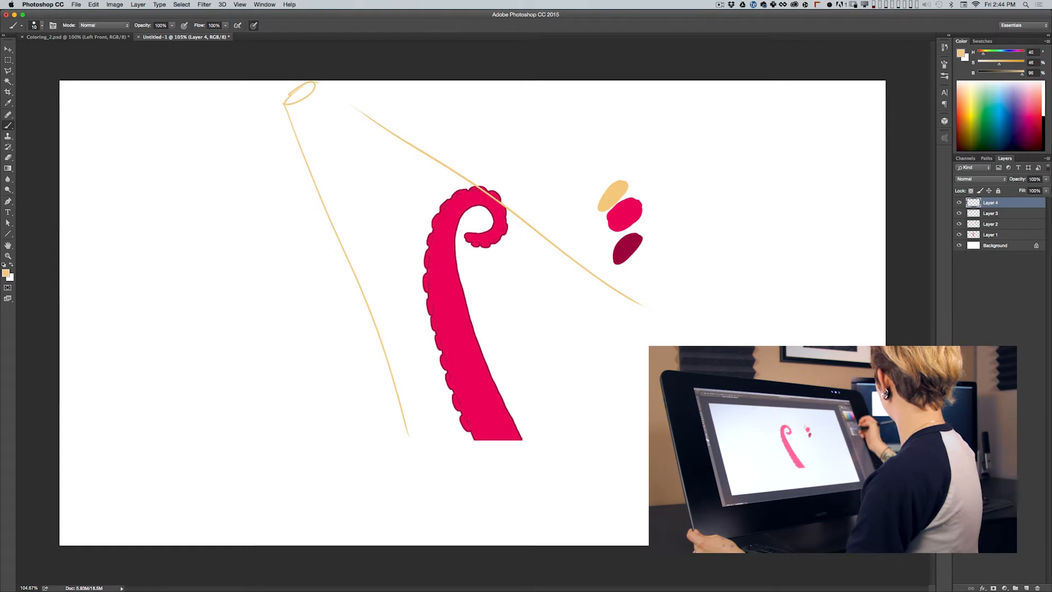
{"action": "left_click", "coordinate": [628, 245], "text": "alt"}
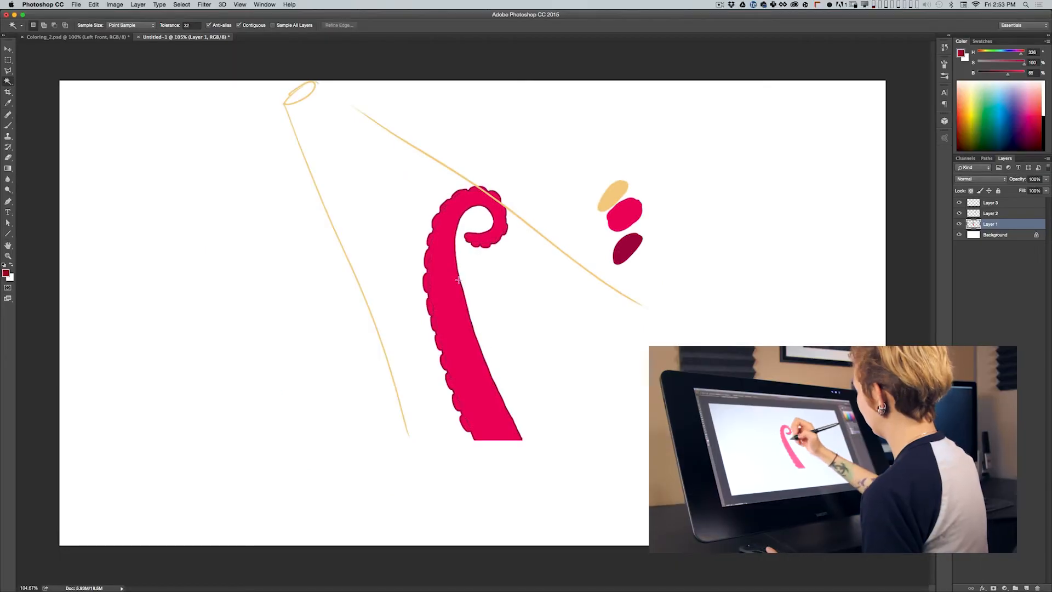
{"action": "left_click", "coordinate": [491, 364]}
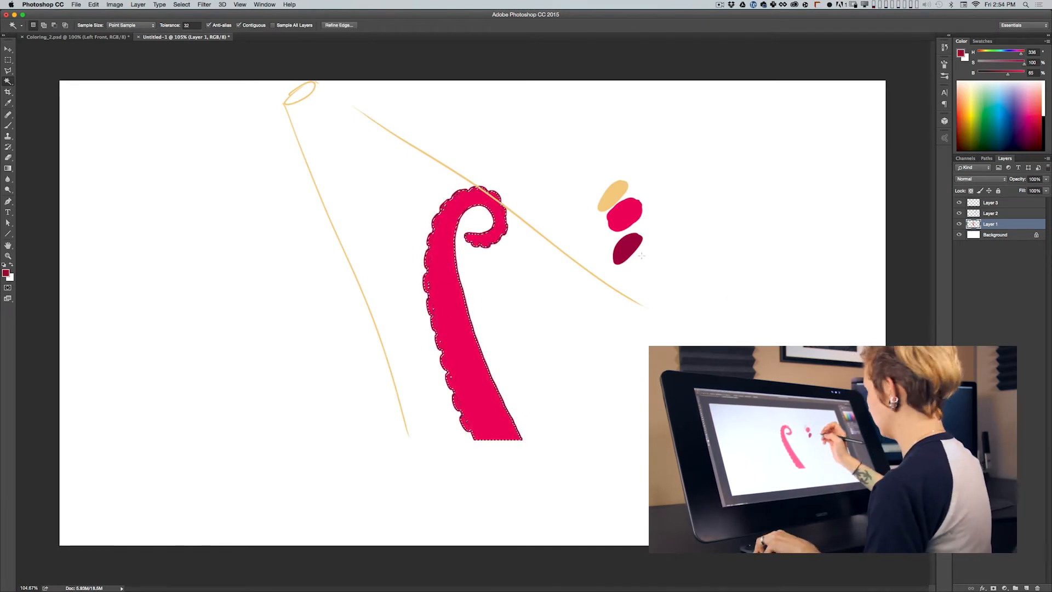
{"action": "key", "text": "super+shift+n"}
{"action": "left_click", "coordinate": [524, 214]}
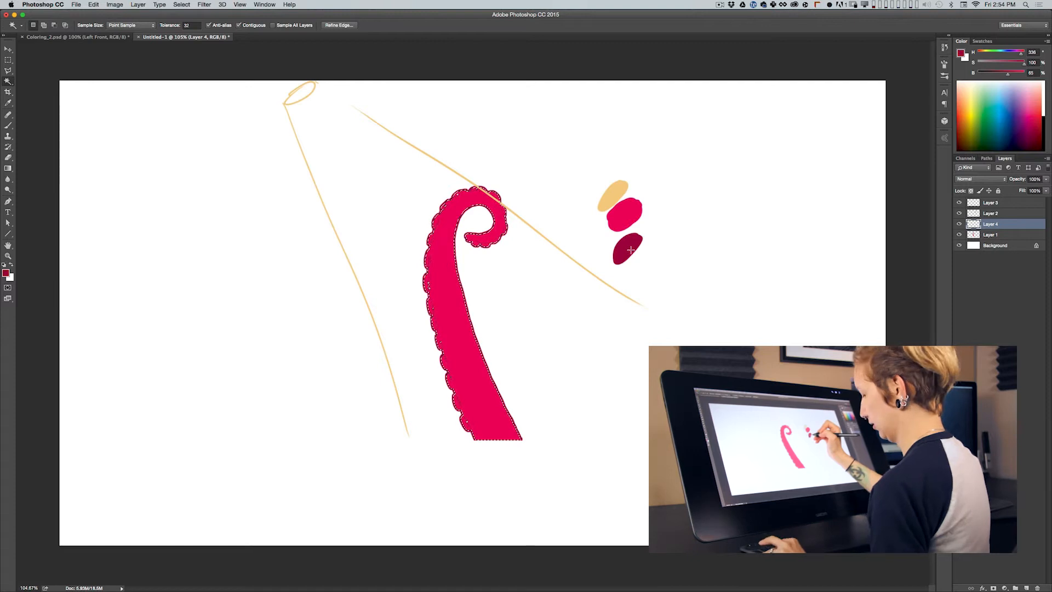
{"action": "key", "text": "b"}
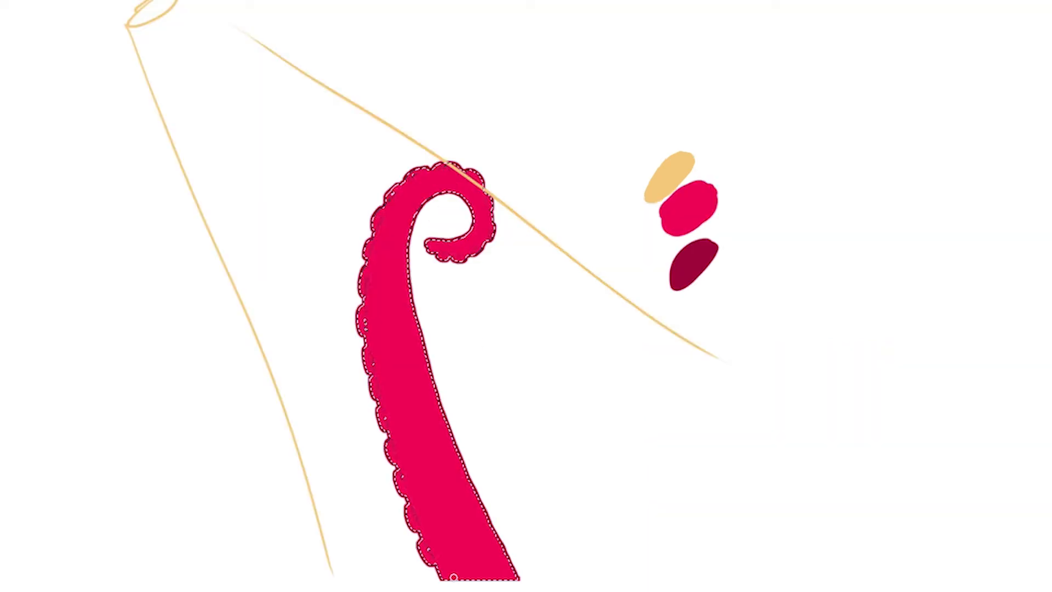
Paint a dark pink shadow inside the selection across the tentacle's base and up along its inner edge into the curl
{"action": "left_click_drag", "start_coordinate": [484, 438], "coordinate": [497, 438]}
{"action": "mouse_move", "coordinate": [479, 576]}
{"action": "left_mouse_down"}
{"action": "mouse_move", "coordinate": [502, 568]}
{"action": "mouse_move", "coordinate": [495, 582]}
{"action": "mouse_move", "coordinate": [462, 575]}
{"action": "mouse_move", "coordinate": [498, 536]}
{"action": "mouse_move", "coordinate": [492, 569]}
{"action": "mouse_move", "coordinate": [417, 340]}
{"action": "left_mouse_up"}
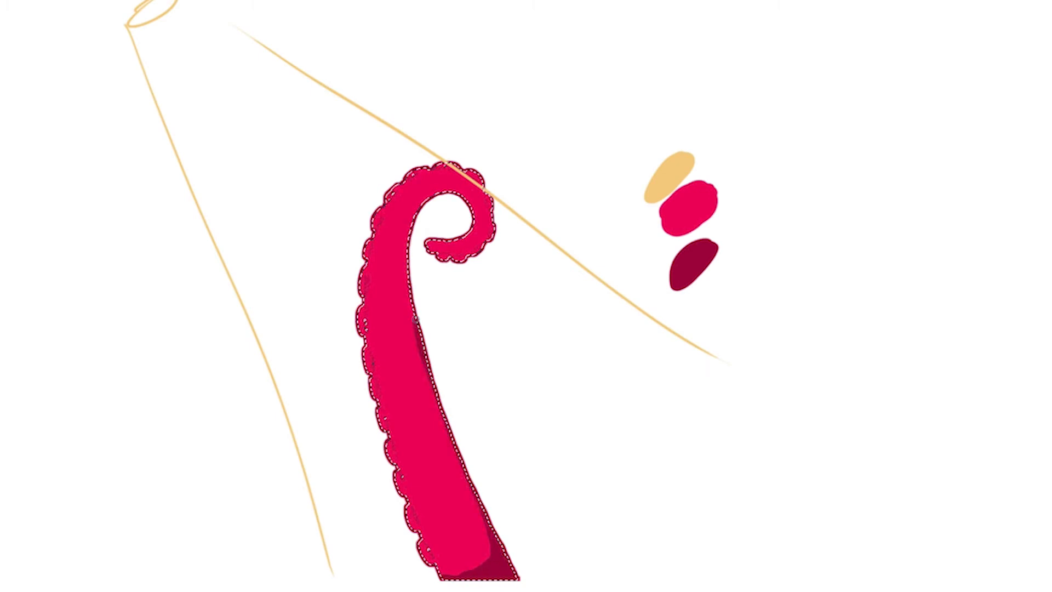
{"action": "mouse_move", "coordinate": [486, 548]}
{"action": "left_mouse_down"}
{"action": "mouse_move", "coordinate": [467, 576]}
{"action": "mouse_move", "coordinate": [481, 507]}
{"action": "mouse_move", "coordinate": [494, 550]}
{"action": "mouse_move", "coordinate": [441, 419]}
{"action": "left_mouse_up"}
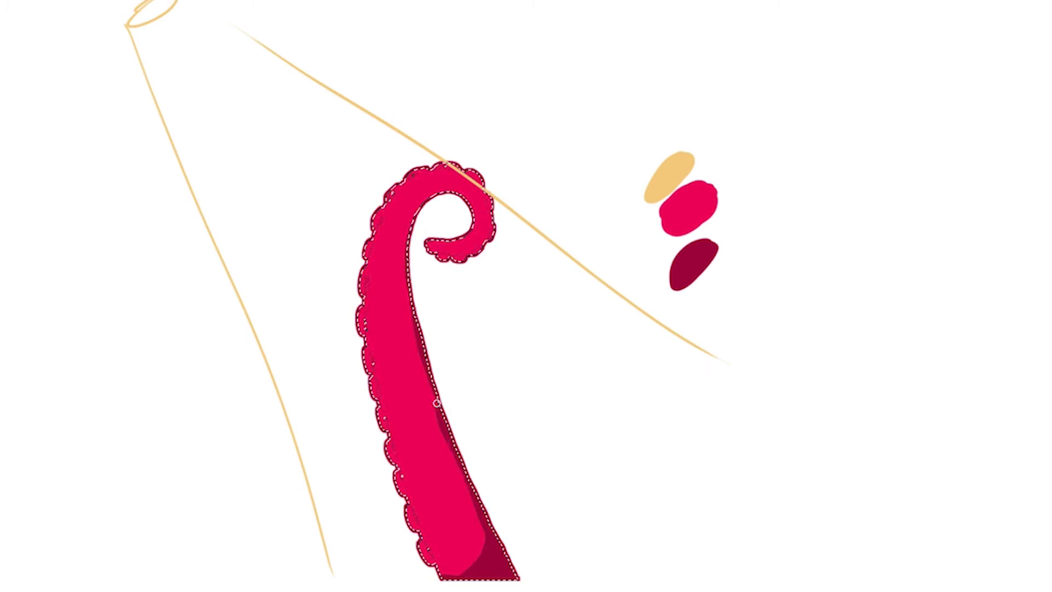
{"action": "left_click_drag", "start_coordinate": [406, 249], "coordinate": [436, 194]}
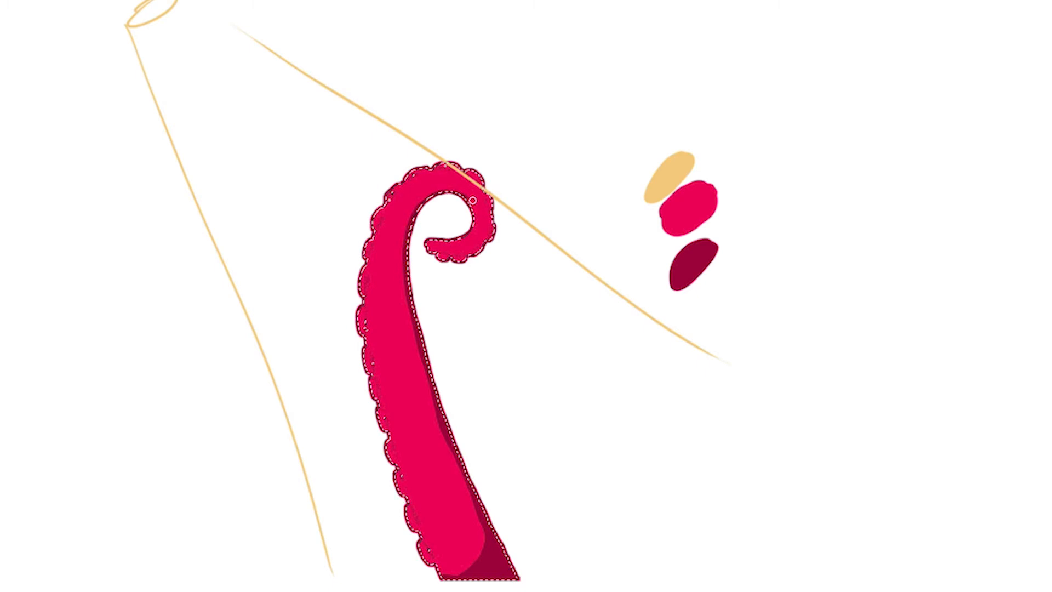
{"action": "mouse_move", "coordinate": [474, 500]}
{"action": "left_mouse_down"}
{"action": "mouse_move", "coordinate": [413, 321]}
{"action": "mouse_move", "coordinate": [410, 218]}
{"action": "left_mouse_up"}
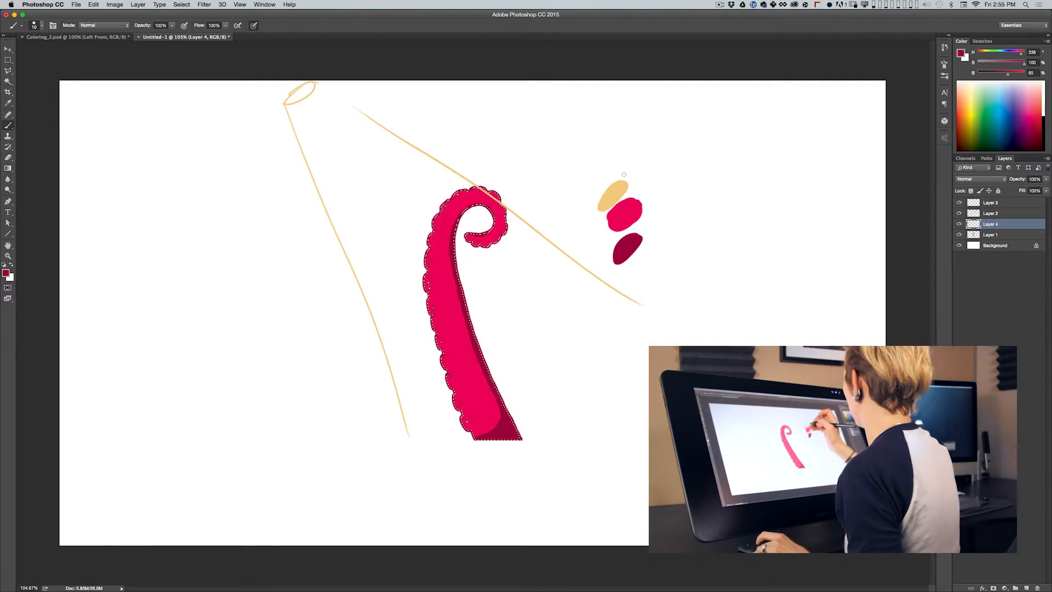
Add another layer, sample the pale orange swatch, and paint thin highlight strokes along the tentacle's outer side and over the curl
{"action": "left_click", "coordinate": [1027, 588]}
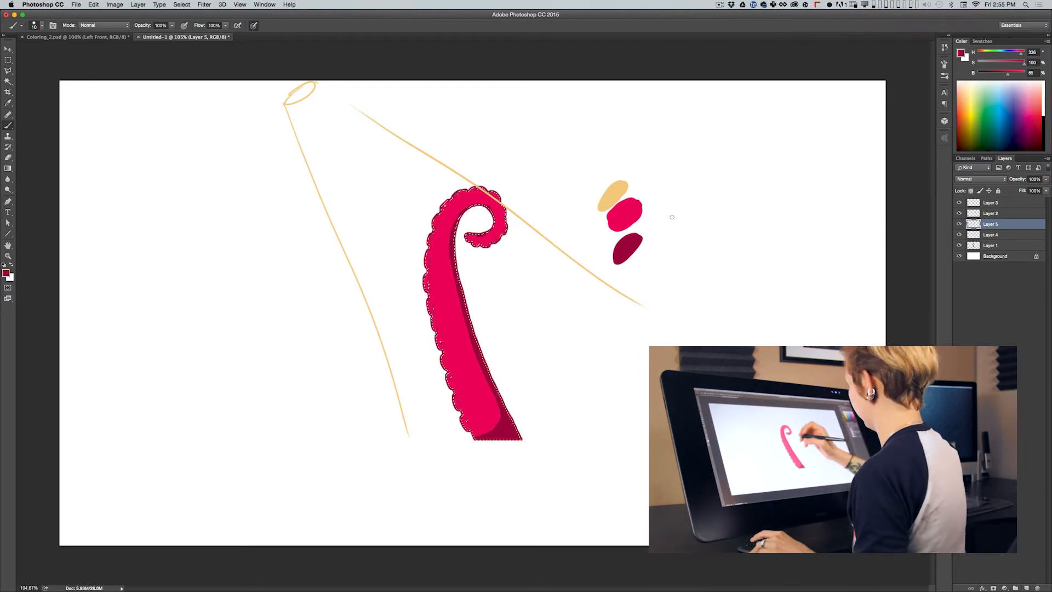
{"action": "key", "text": "i"}
{"action": "left_click", "coordinate": [611, 192]}
{"action": "key", "text": "b"}
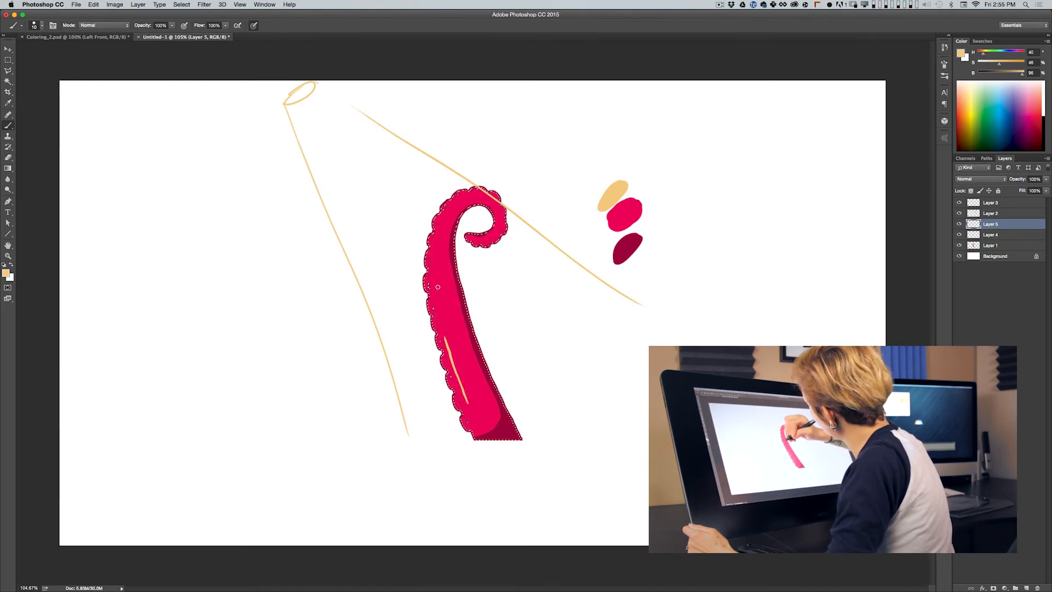
{"action": "mouse_move", "coordinate": [436, 284]}
{"action": "left_mouse_down"}
{"action": "mouse_move", "coordinate": [437, 235]}
{"action": "mouse_move", "coordinate": [458, 201]}
{"action": "left_mouse_up"}
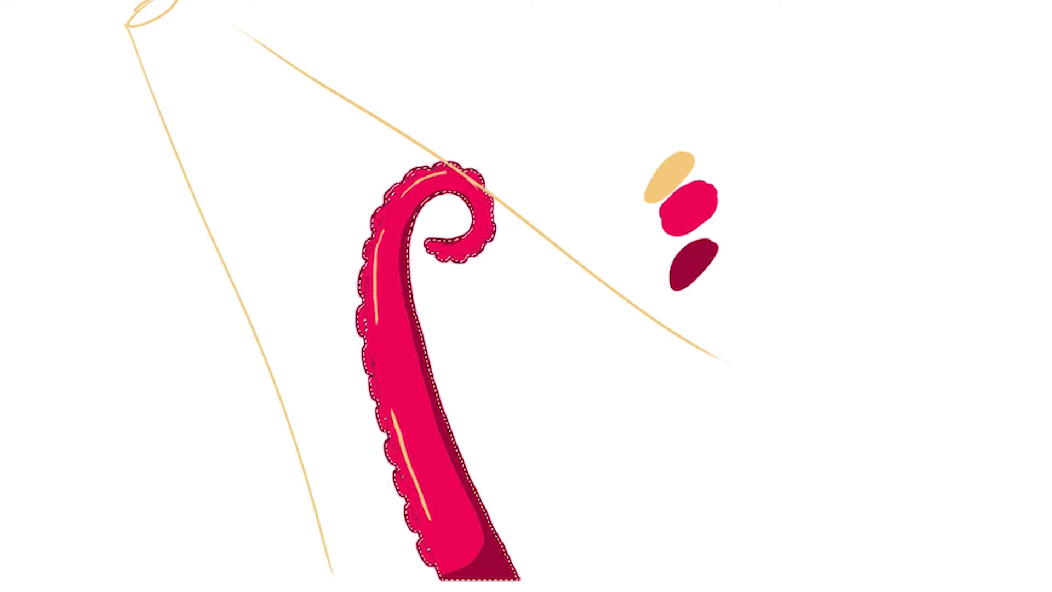
{"action": "key", "text": "ctrl+d"}
{"action": "key", "text": "ctrl+z"}
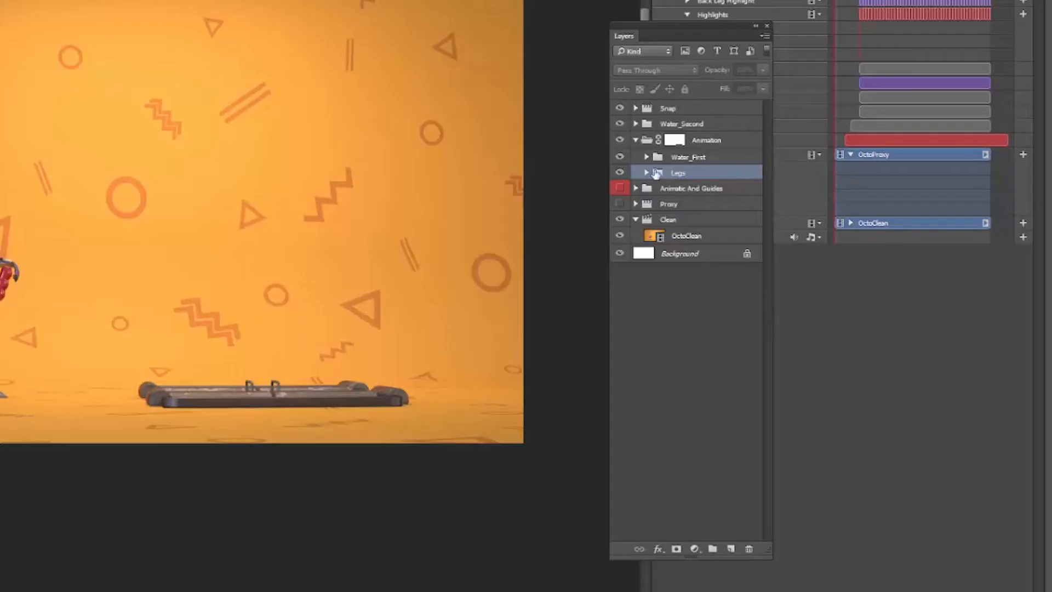
Examine the contents of the Legs group, including Back Leg Highlight, Highlights and Right Front, and collapse the groups again
{"action": "left_click", "coordinate": [694, 297]}
{"action": "left_click", "coordinate": [659, 203]}
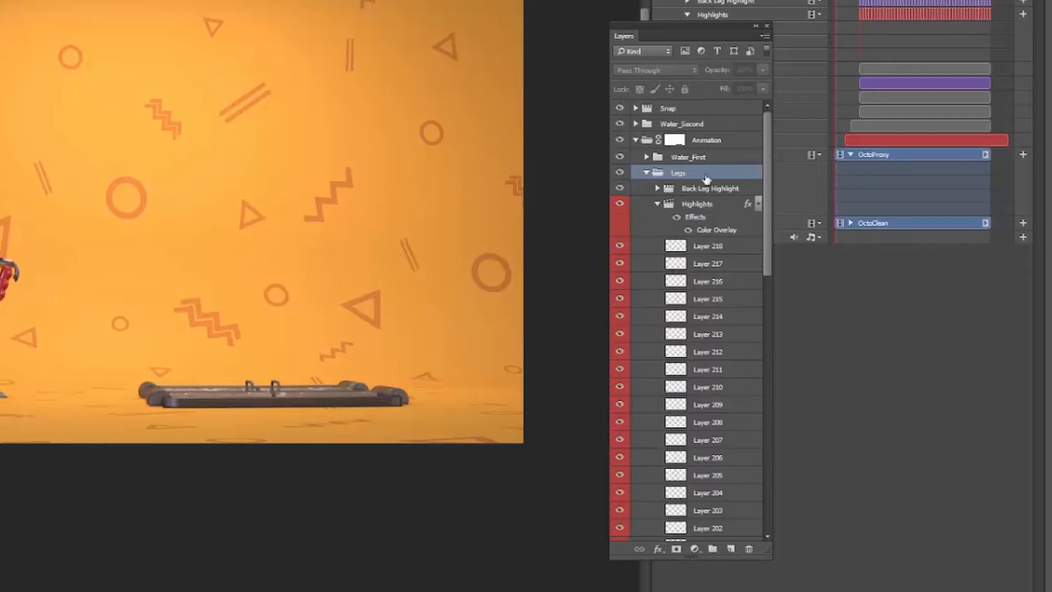
{"action": "left_click", "coordinate": [718, 192]}
{"action": "left_click", "coordinate": [658, 245]}
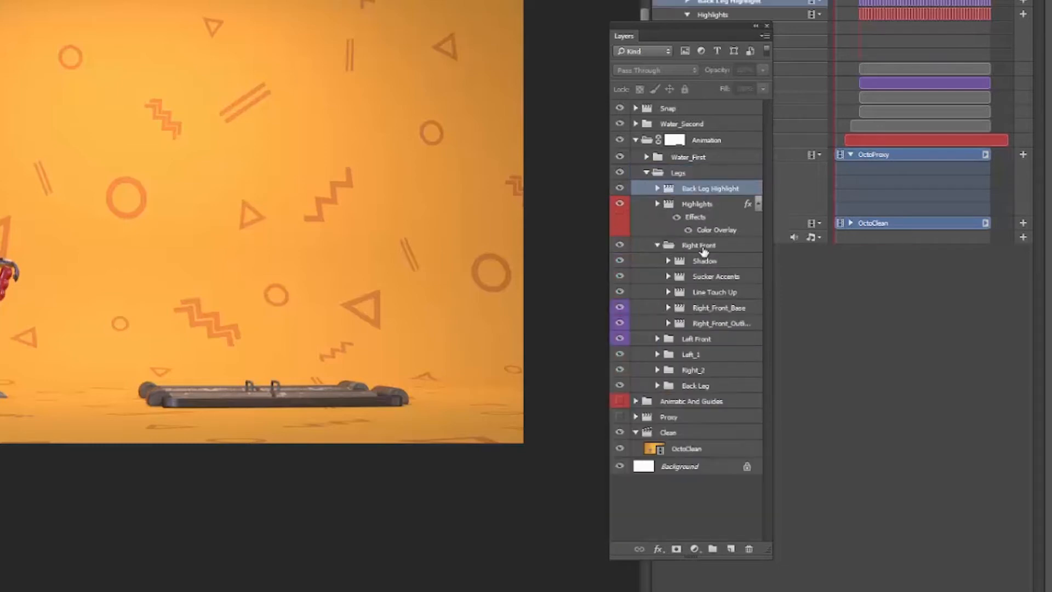
{"action": "left_click", "coordinate": [657, 245]}
{"action": "left_click", "coordinate": [658, 204]}
{"action": "left_click", "coordinate": [658, 203]}
{"action": "left_click", "coordinate": [647, 173]}
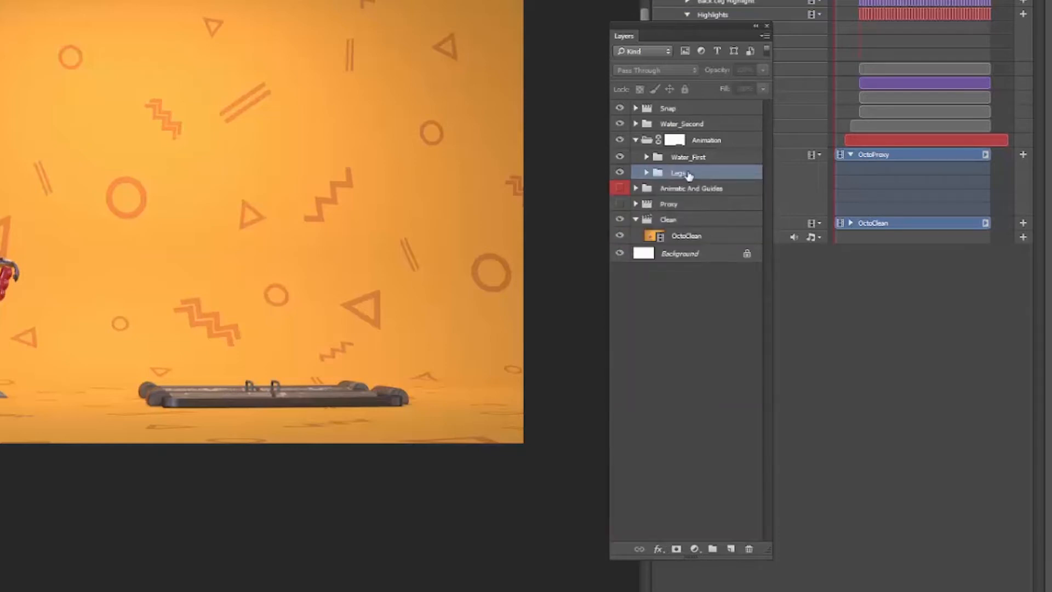
Select the Water_First, Water_Second and Snap groups in turn to review the remaining animation elements
{"action": "left_click", "coordinate": [714, 158]}
{"action": "left_click", "coordinate": [709, 123]}
{"action": "left_click", "coordinate": [677, 109]}
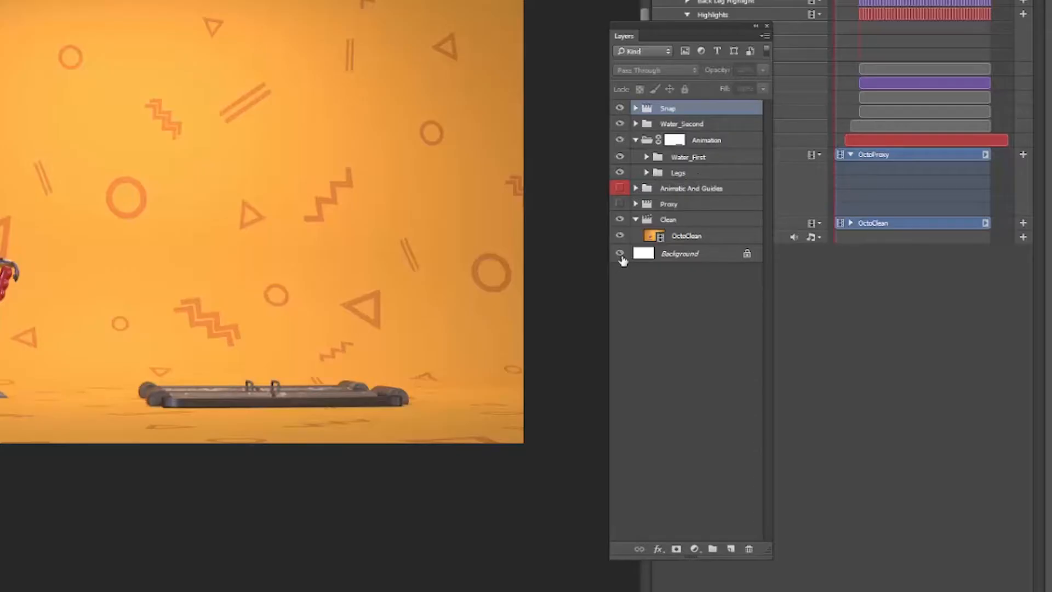
Hide the Background, OctoClean, Clean, Water_First, Water_Second and Snap layers, leaving only Legs shown, and select the Animation group
{"action": "left_click", "coordinate": [678, 345]}
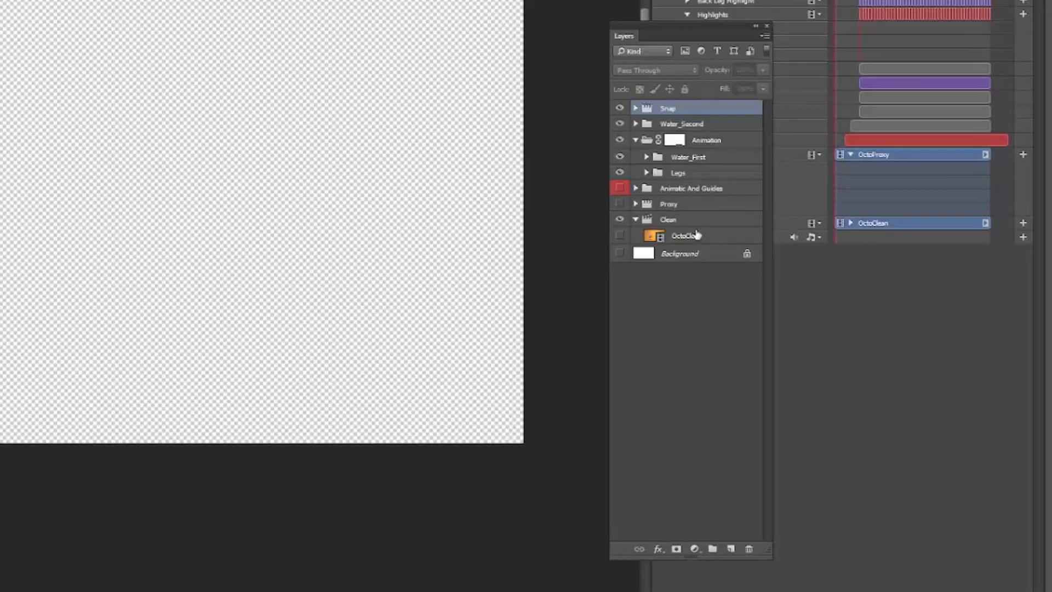
{"action": "left_click", "coordinate": [619, 219]}
{"action": "left_click", "coordinate": [620, 124]}
{"action": "left_click", "coordinate": [620, 108]}
{"action": "left_click", "coordinate": [733, 140]}
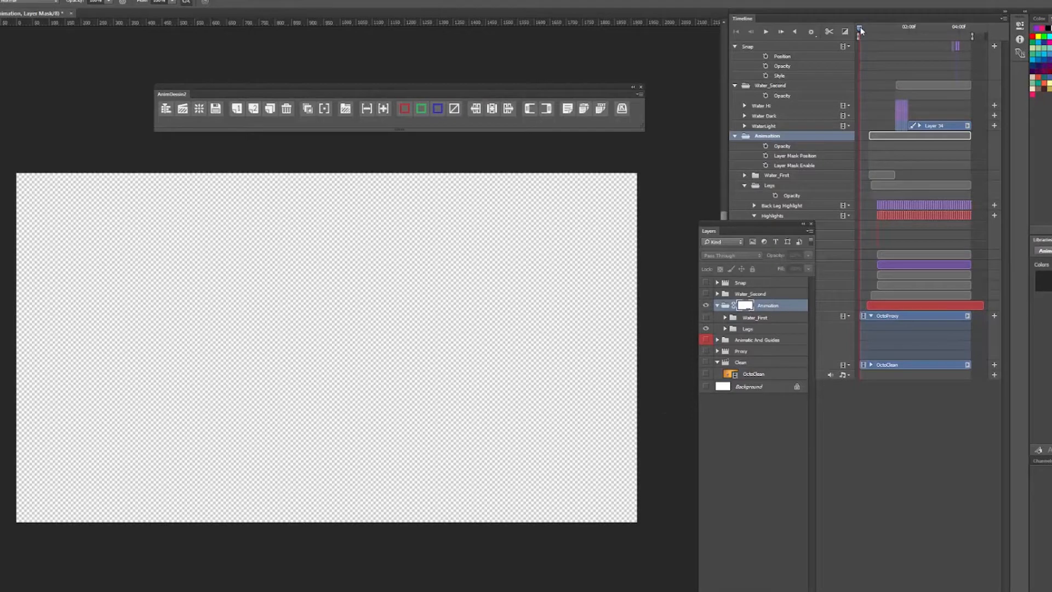
{"action": "left_click_drag", "start_coordinate": [861, 29], "coordinate": [838, 60]}
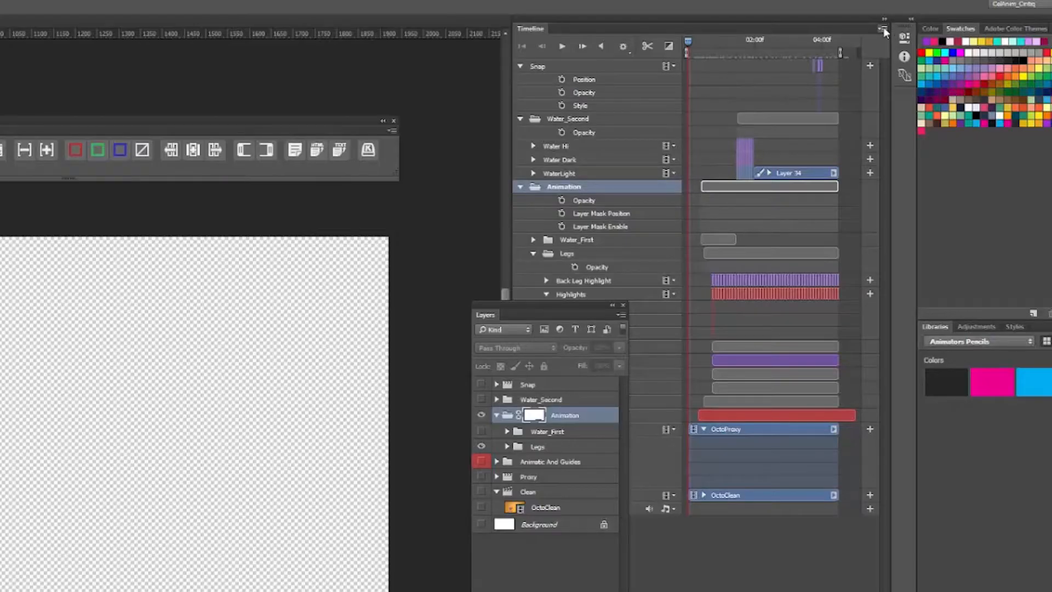
Start a video render from the timeline and set its destination to a new desktop folder named Lesson 5 Output
{"action": "left_click", "coordinate": [931, 34]}
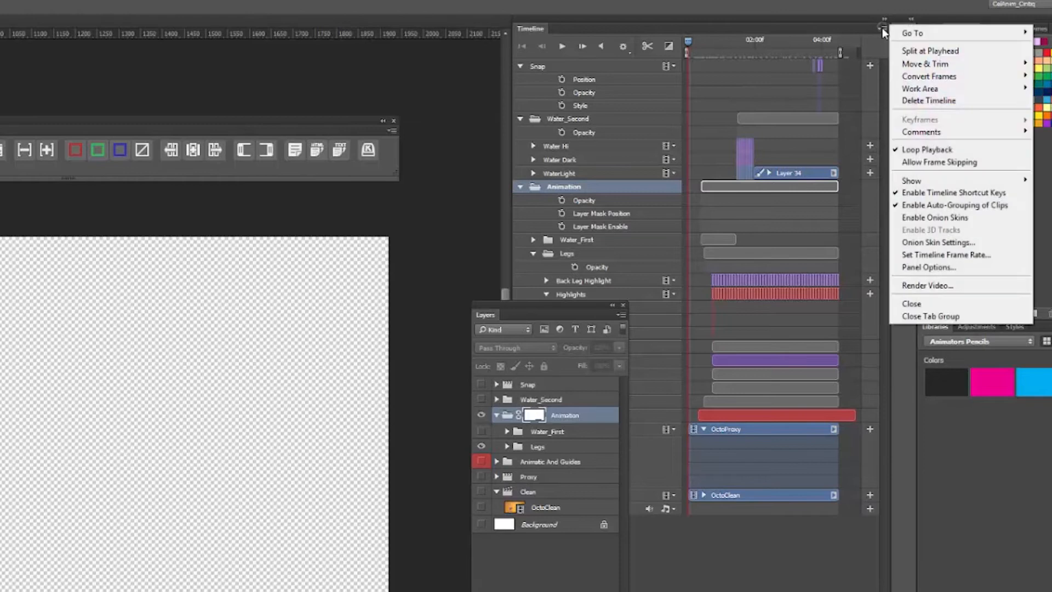
{"action": "left_click", "coordinate": [943, 285]}
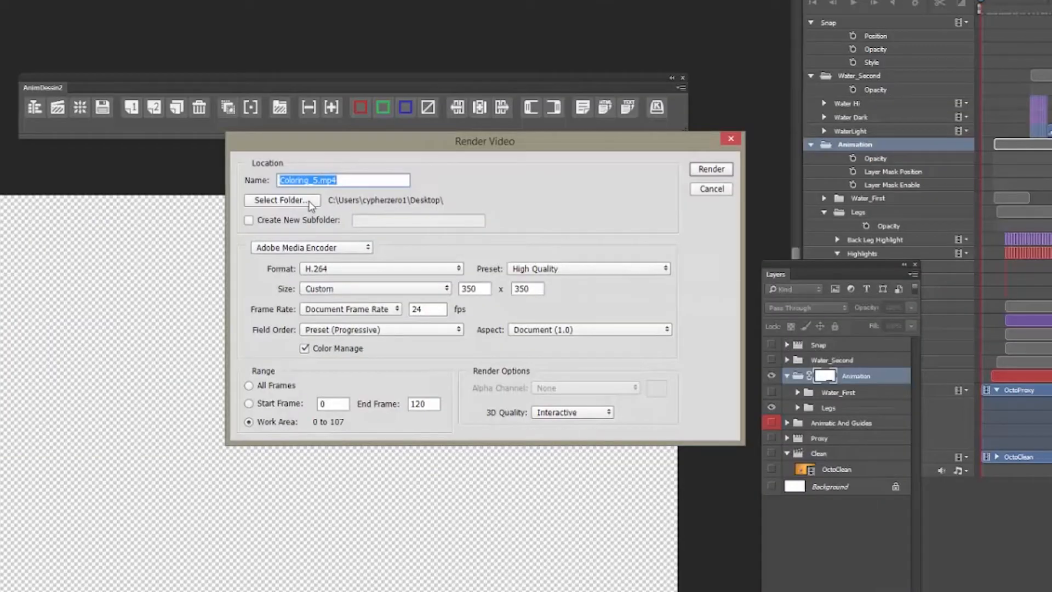
{"action": "left_click", "coordinate": [308, 200]}
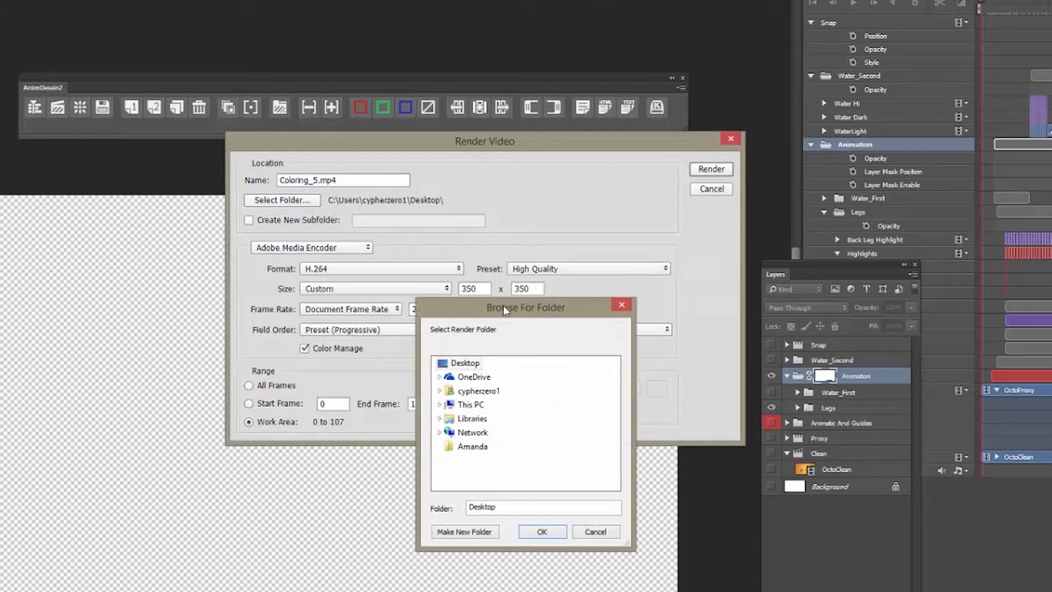
{"action": "left_click", "coordinate": [465, 531]}
{"action": "type", "text": "Lesson 5 Ou"}
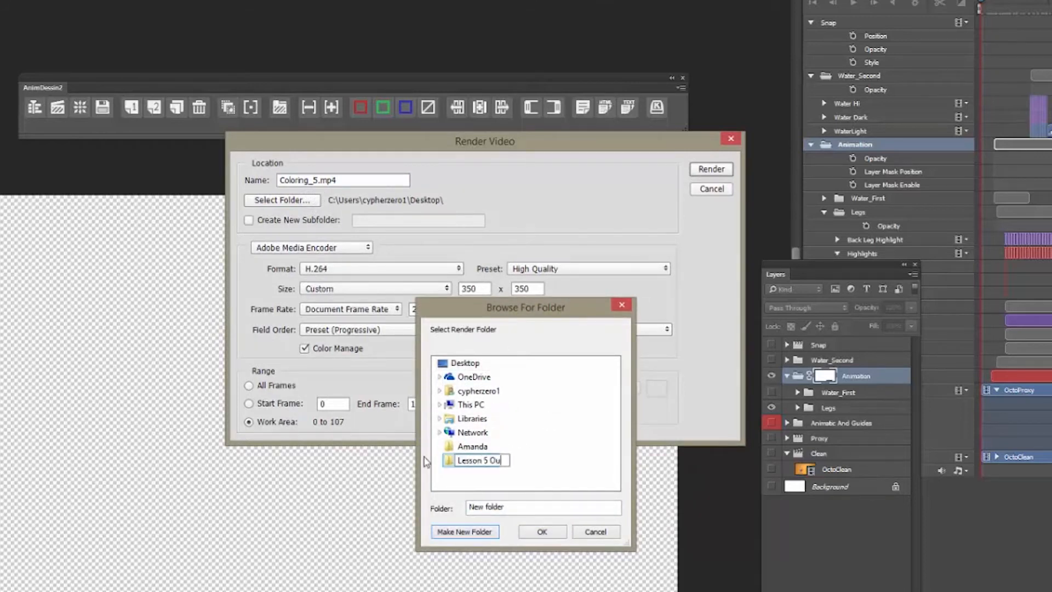
{"action": "type", "text": "tput"}
{"action": "key", "text": "Return"}
{"action": "key", "text": "Return"}
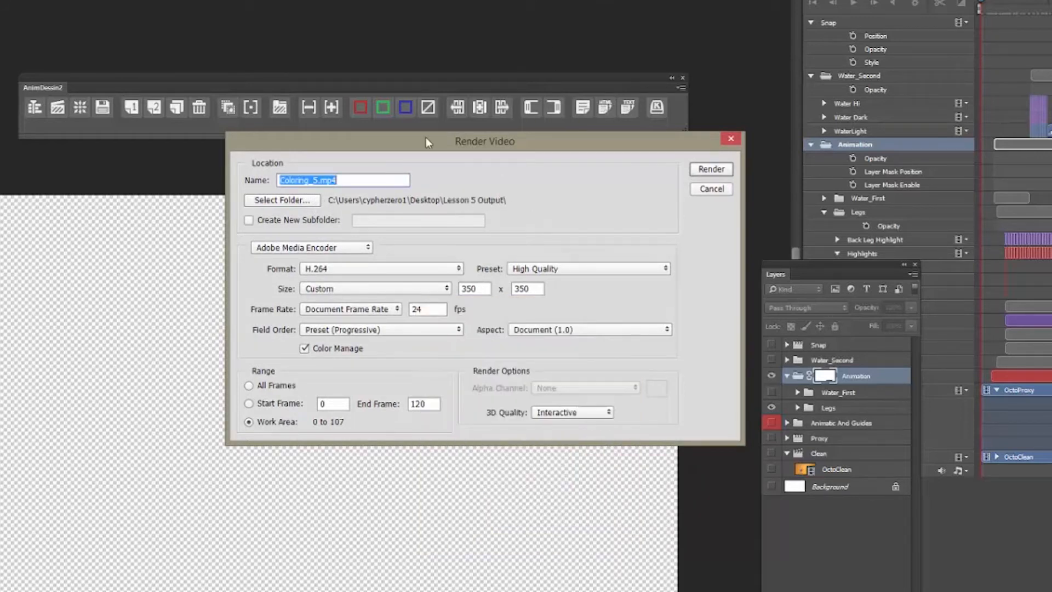
Name the render output Legs_ and have it saved in a new subfolder named Legs
{"action": "left_click", "coordinate": [312, 180]}
{"action": "left_click_drag", "start_coordinate": [318, 180], "coordinate": [229, 170]}
{"action": "type", "text": "Legs_"}
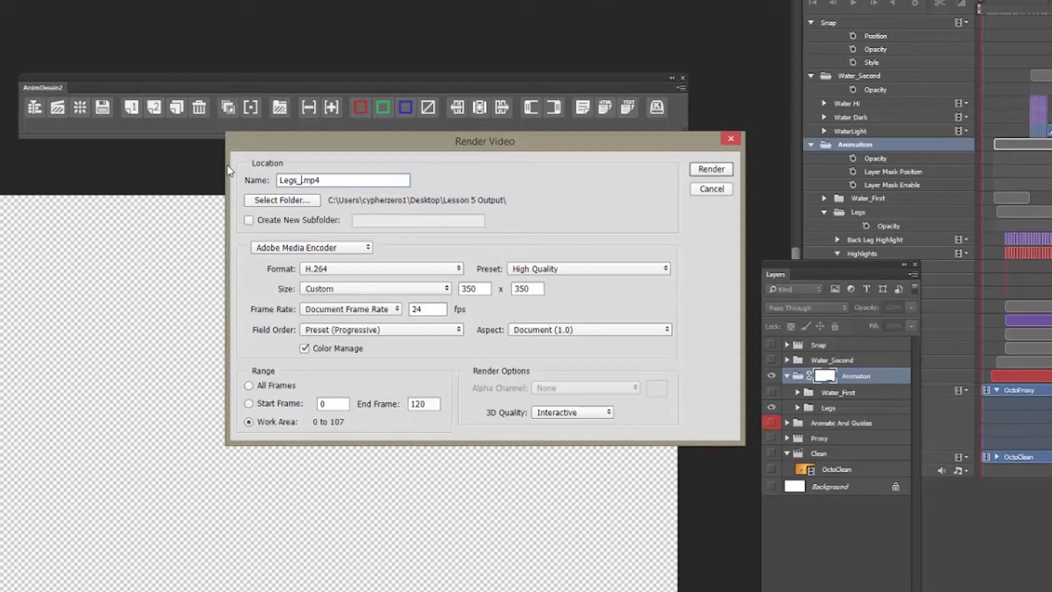
{"action": "left_click", "coordinate": [250, 221]}
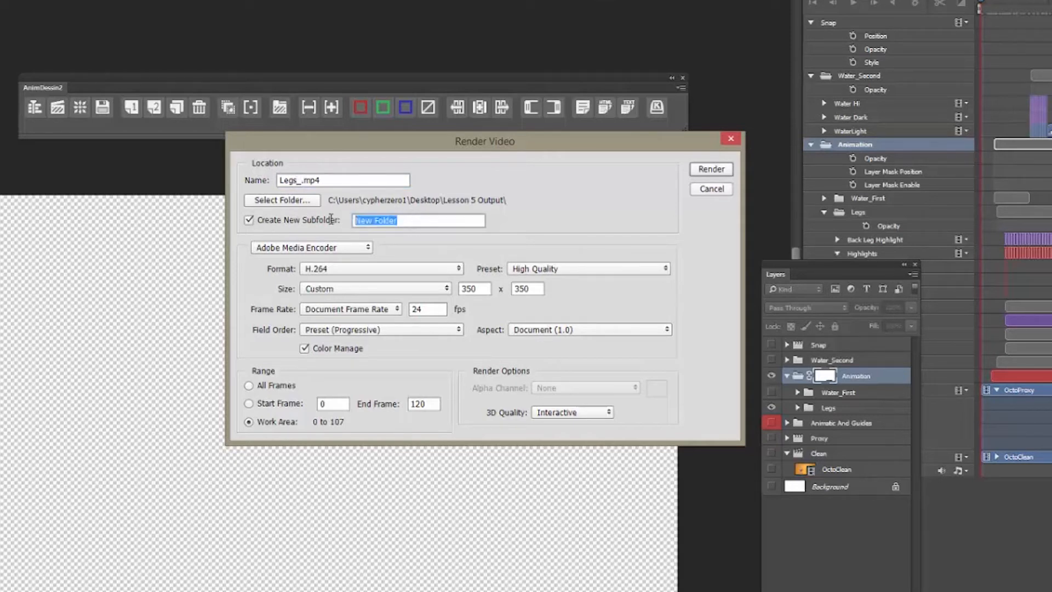
{"action": "type", "text": "Legs"}
Render the work area as a Photoshop Image Sequence in PNG format with a Straight - Unmatted alpha channel, using the Smallest / Slow compression
{"action": "left_click", "coordinate": [349, 248]}
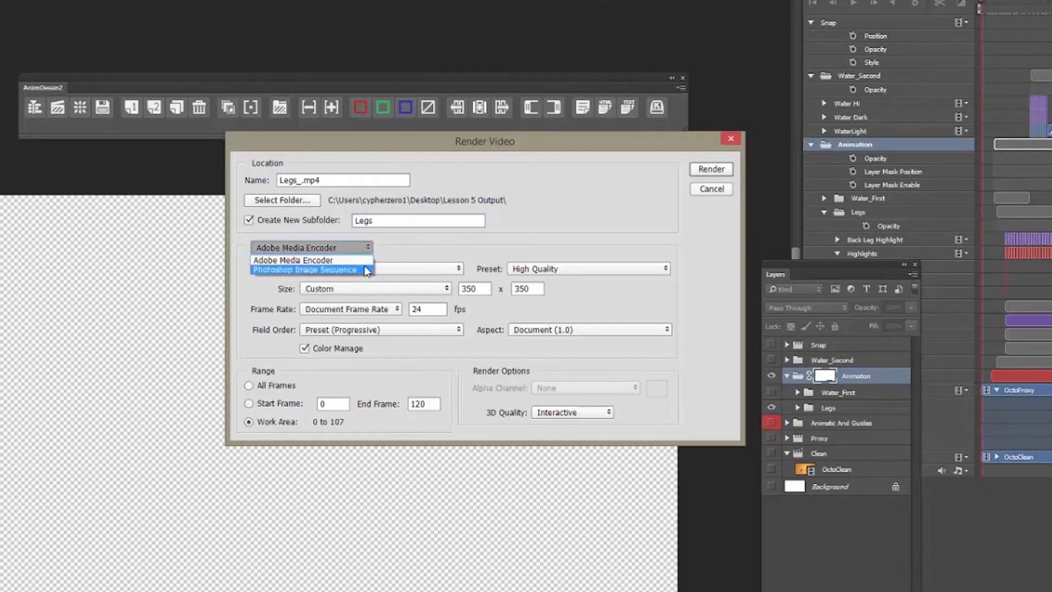
{"action": "left_click", "coordinate": [362, 269]}
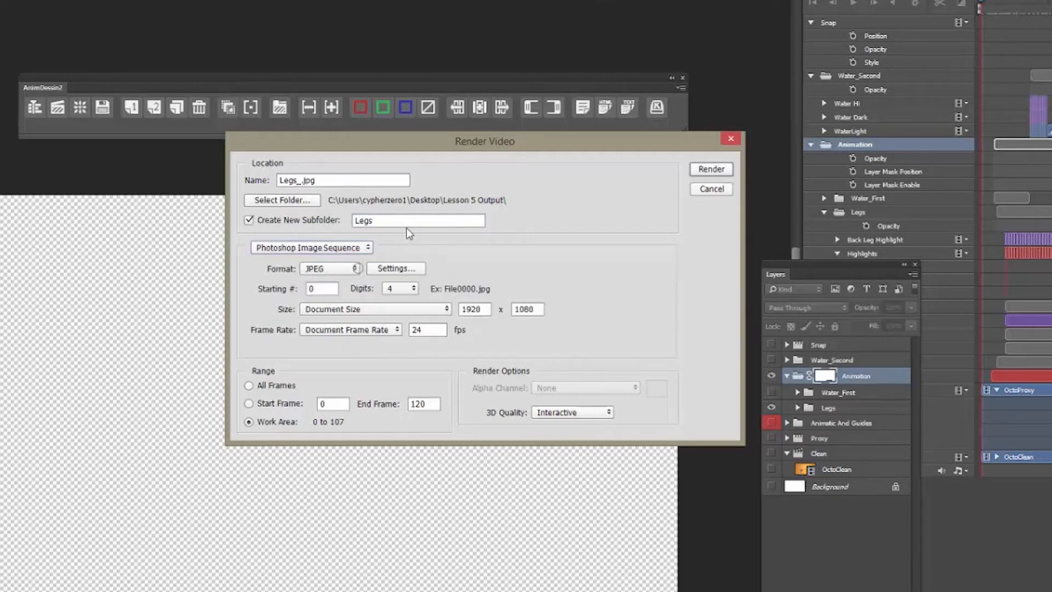
{"action": "left_click", "coordinate": [350, 269]}
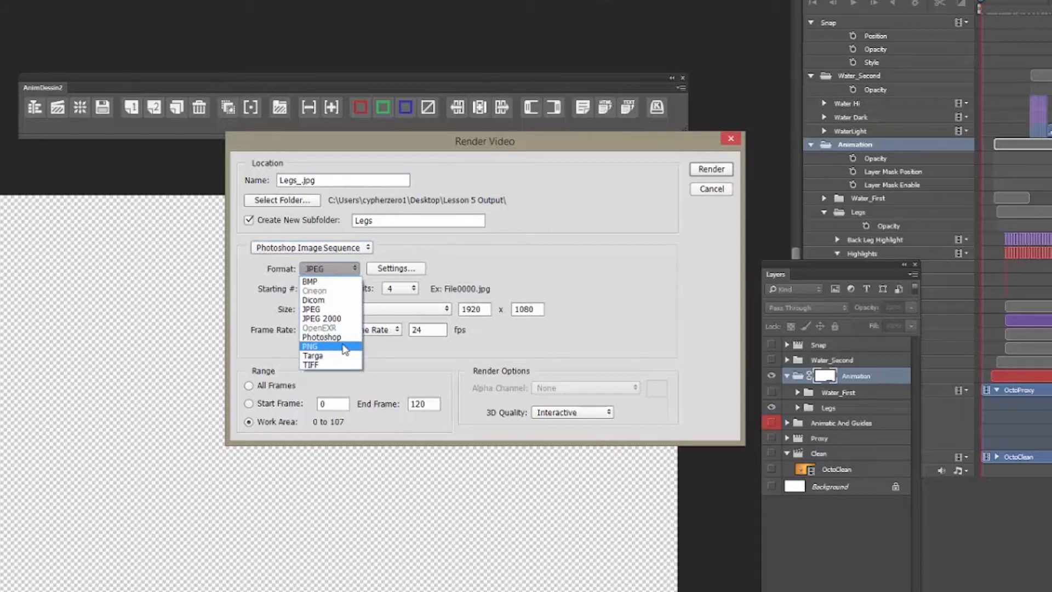
{"action": "left_click", "coordinate": [348, 347]}
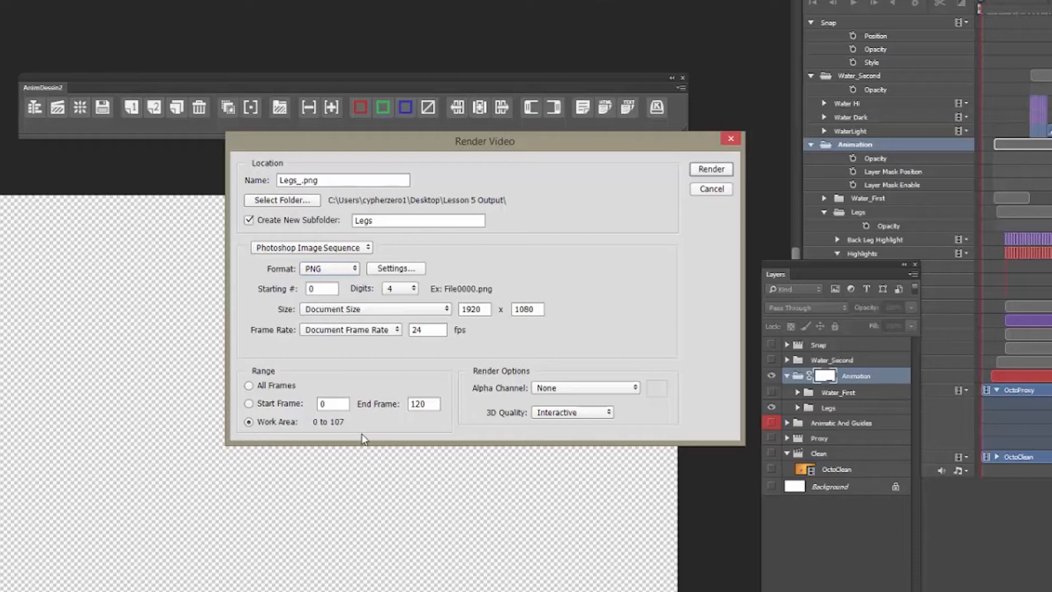
{"action": "left_click", "coordinate": [612, 387]}
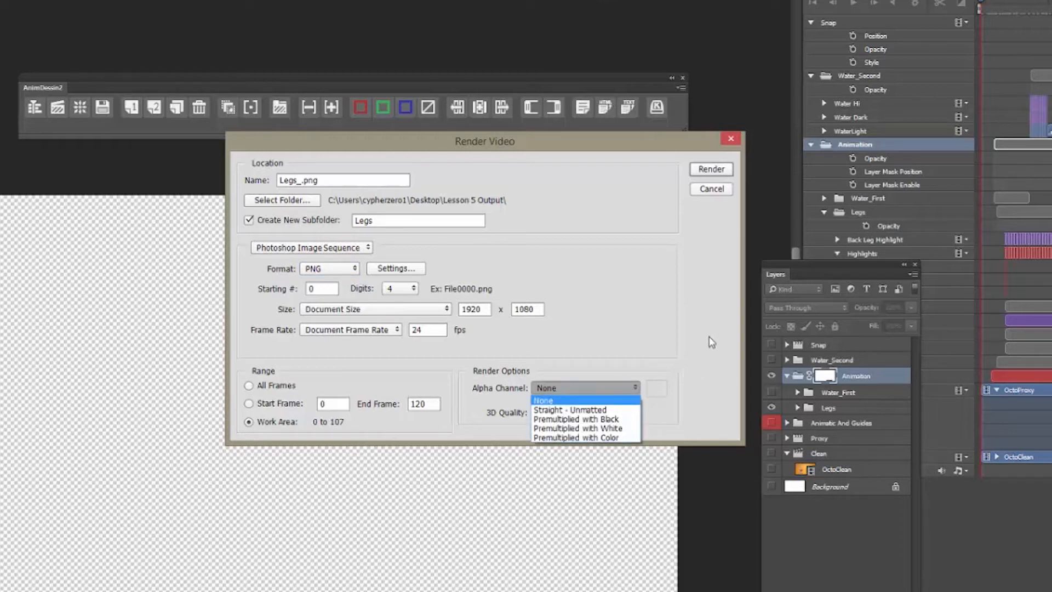
{"action": "left_click", "coordinate": [628, 411]}
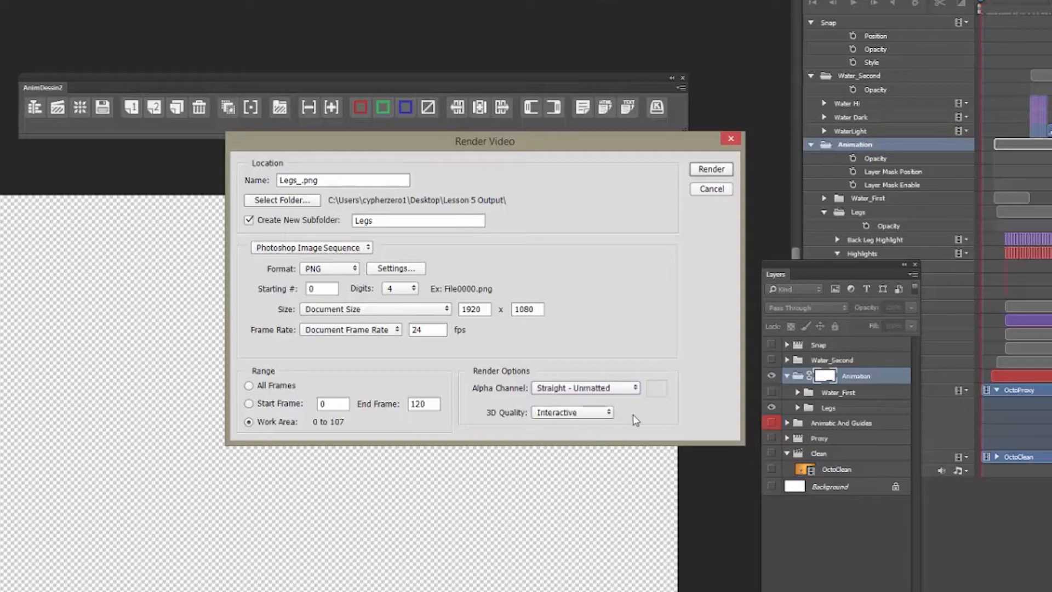
{"action": "left_click", "coordinate": [712, 170]}
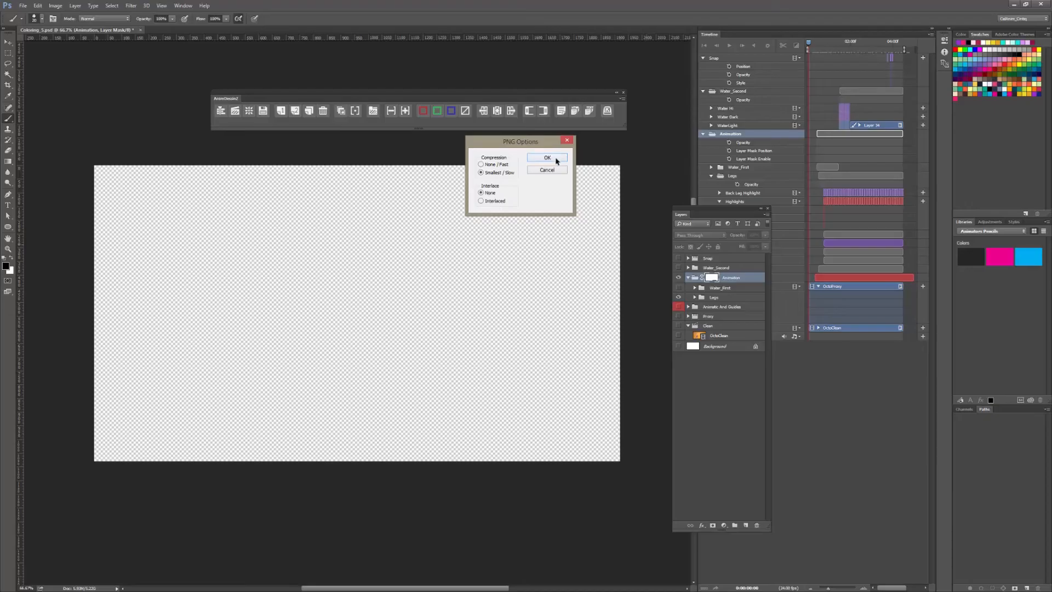
{"action": "left_click", "coordinate": [548, 158]}
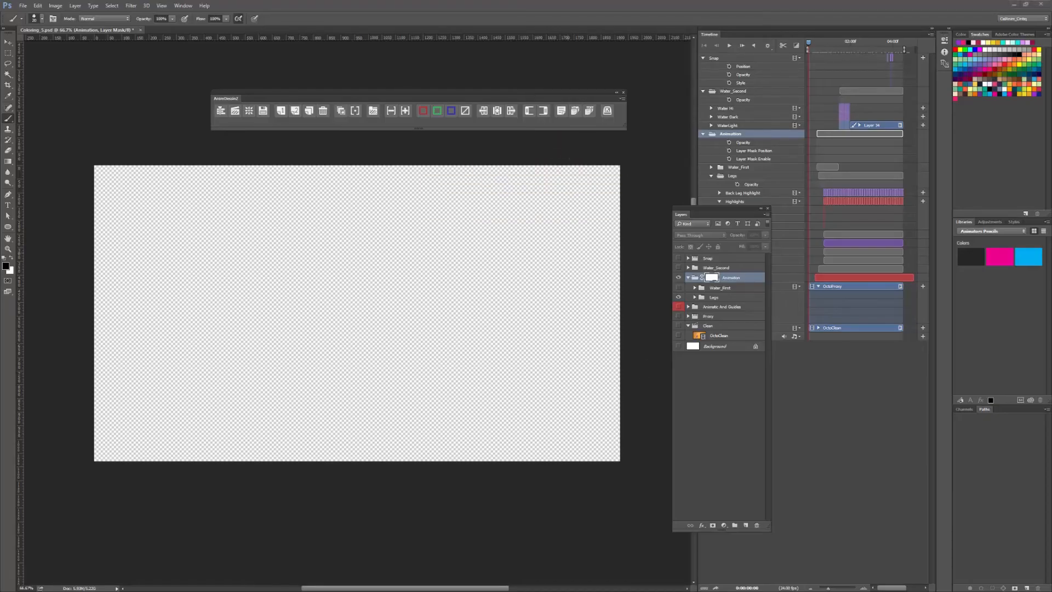
Inspect the rendered Legs frames in the Lesson 5 Output folder and close the file window
{"action": "left_click_drag", "start_coordinate": [0, 47], "coordinate": [521, 217]}
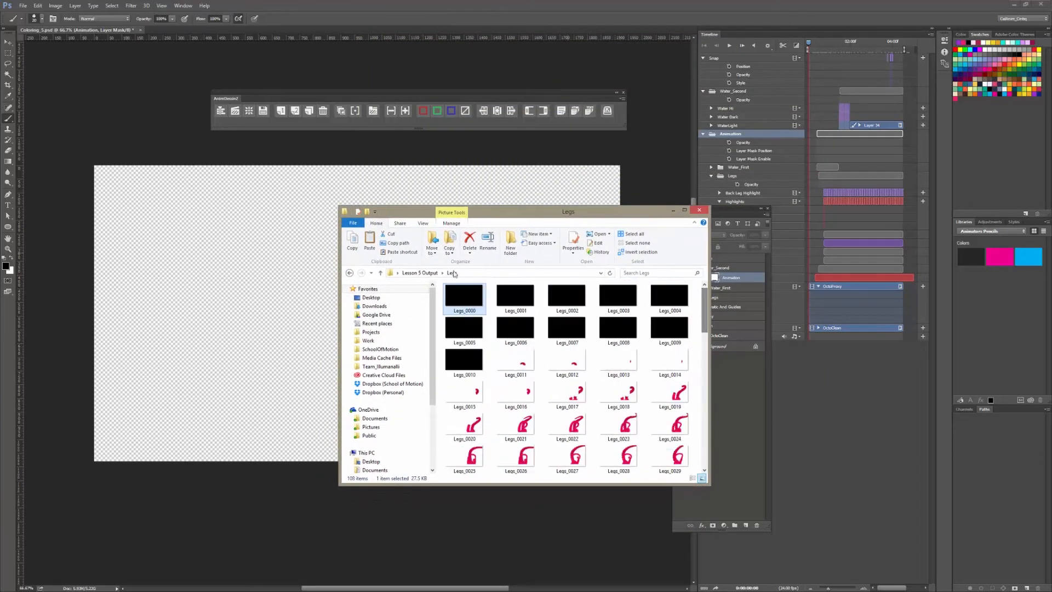
{"action": "left_click", "coordinate": [434, 273]}
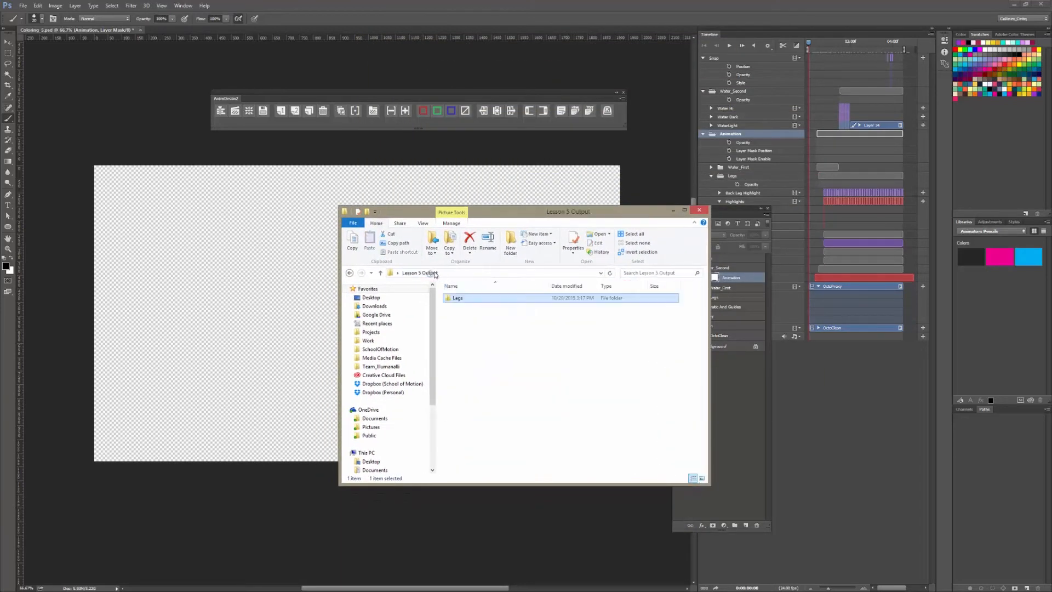
{"action": "double_click", "coordinate": [459, 299]}
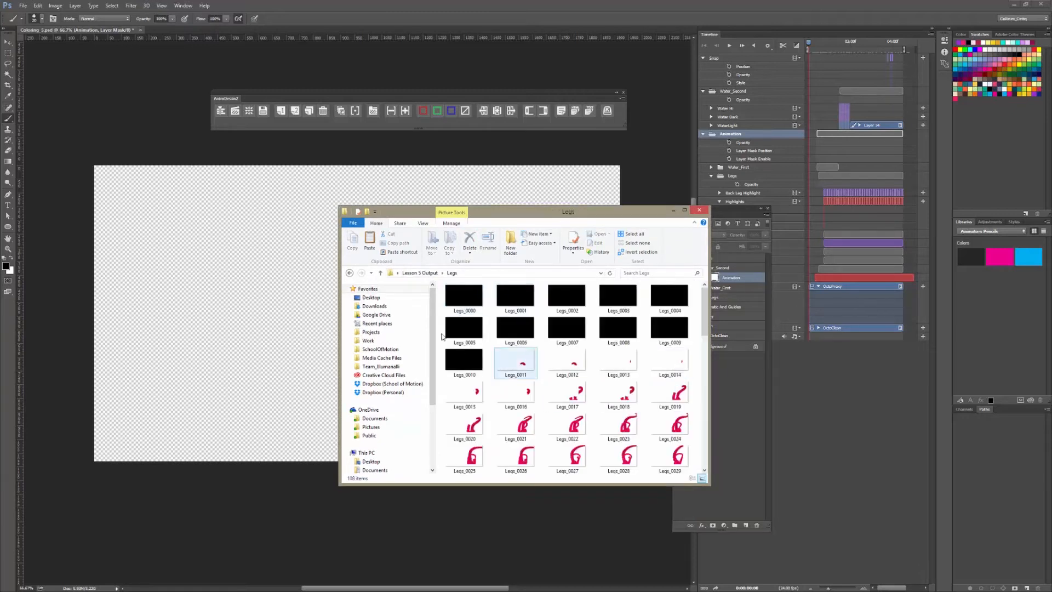
{"action": "left_click_drag", "start_coordinate": [704, 307], "coordinate": [705, 271]}
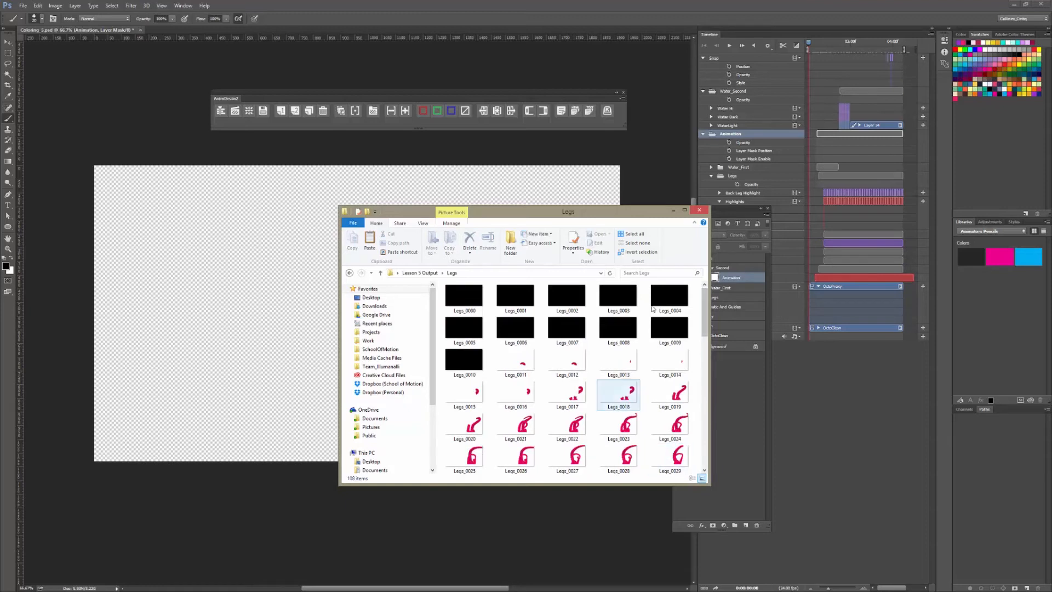
{"action": "left_click", "coordinate": [700, 210]}
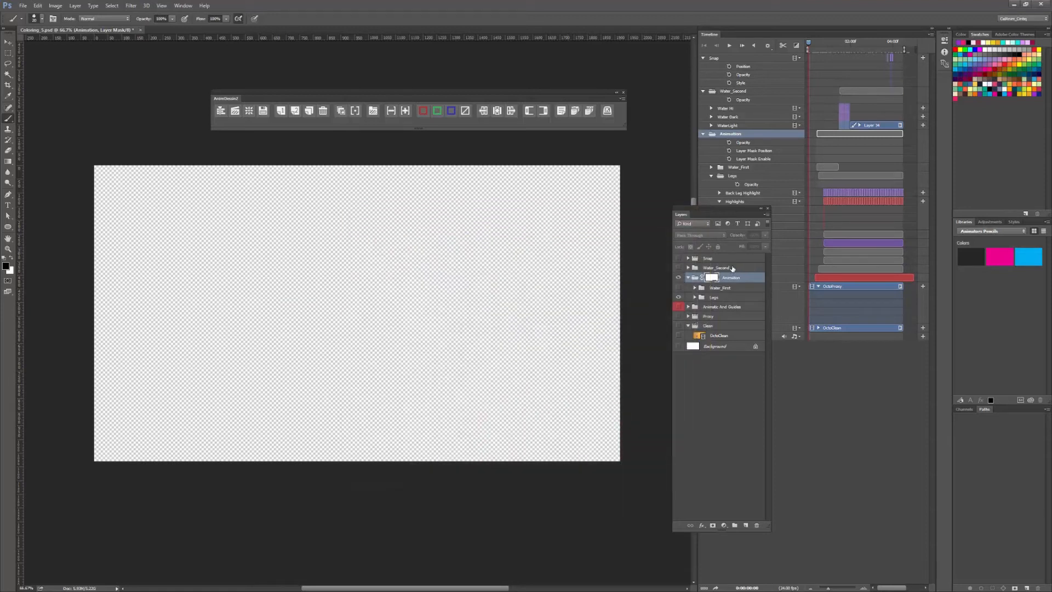
Hide the Legs group, show Water_First inside the Animation group and leave it selected
{"action": "left_click", "coordinate": [743, 287]}
{"action": "left_click", "coordinate": [727, 259]}
{"action": "left_click", "coordinate": [726, 288]}
{"action": "left_click", "coordinate": [678, 297]}
{"action": "left_click", "coordinate": [679, 288]}
{"action": "left_click_drag", "start_coordinate": [809, 43], "coordinate": [826, 75]}
Render the Water_First animation as a PNG sequence named Water_First_ into a new WaterFirst subfolder
{"action": "left_click", "coordinate": [22, 5]}
{"action": "left_click", "coordinate": [156, 291]}
{"action": "type", "text": "Water_First_.png"}
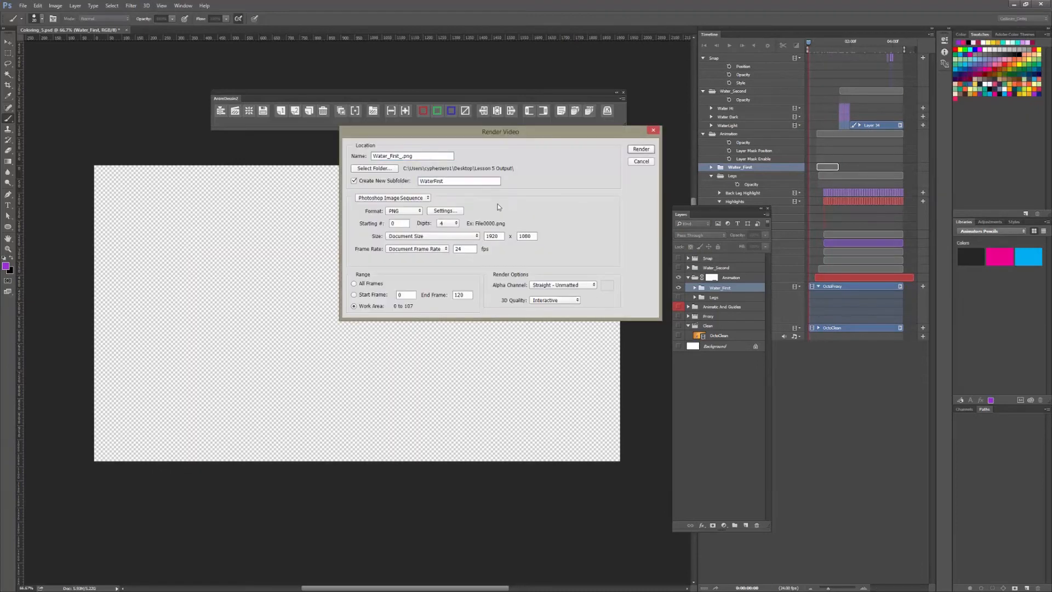
{"action": "left_click", "coordinate": [641, 149]}
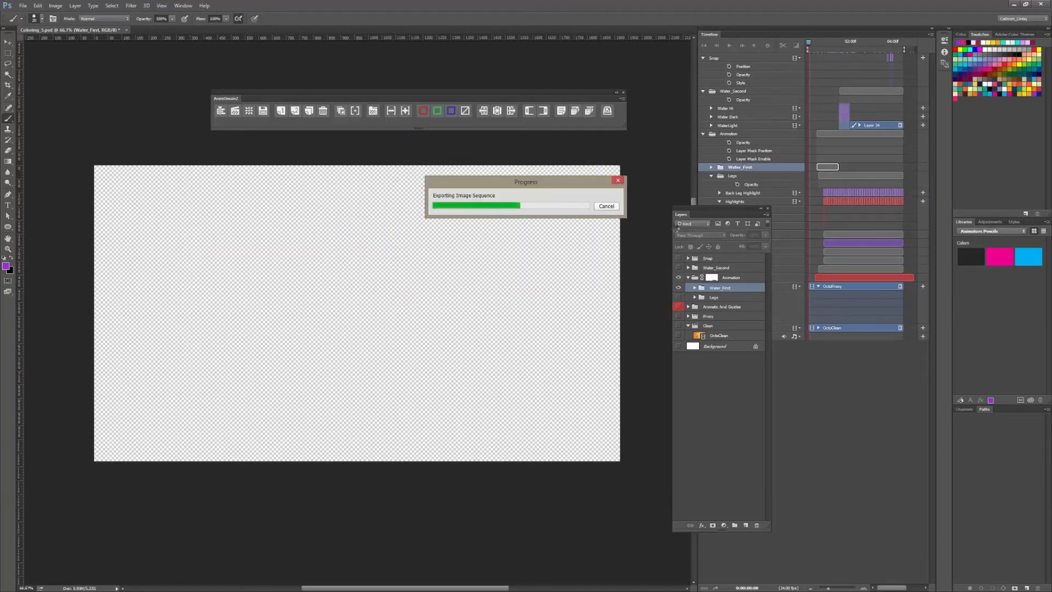
Hide Water_First, show Water_Second and render it as a PNG sequence named Water_Second into a new WaterSecond subfolder
{"action": "left_click", "coordinate": [678, 287]}
{"action": "left_click", "coordinate": [678, 267]}
{"action": "left_click", "coordinate": [22, 5]}
{"action": "left_click", "coordinate": [155, 291]}
{"action": "type", "text": "Water_Second"}
{"action": "left_click", "coordinate": [446, 180]}
{"action": "key", "text": "BackSpace"}
{"action": "key", "text": "BackSpace"}
{"action": "key", "text": "BackSpace"}
{"action": "key", "text": "BackSpace"}
{"action": "key", "text": "BackSpace"}
{"action": "type", "text": "Second"}
{"action": "left_click", "coordinate": [642, 150]}
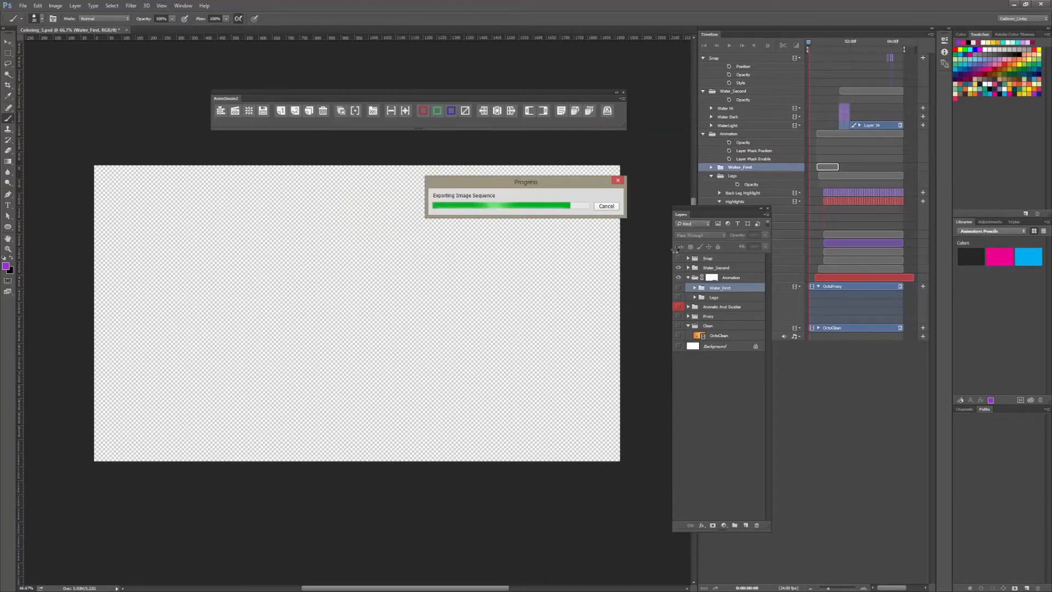
With only the Snap group shown, render it as a PNG sequence named Snap_ into a new Snap subfolder
{"action": "left_click", "coordinate": [23, 5]}
{"action": "left_click", "coordinate": [155, 290]}
{"action": "type", "text": "Snap_Snap"}
{"action": "double_click", "coordinate": [439, 181]}
{"action": "type", "text": "Snap_.png"}
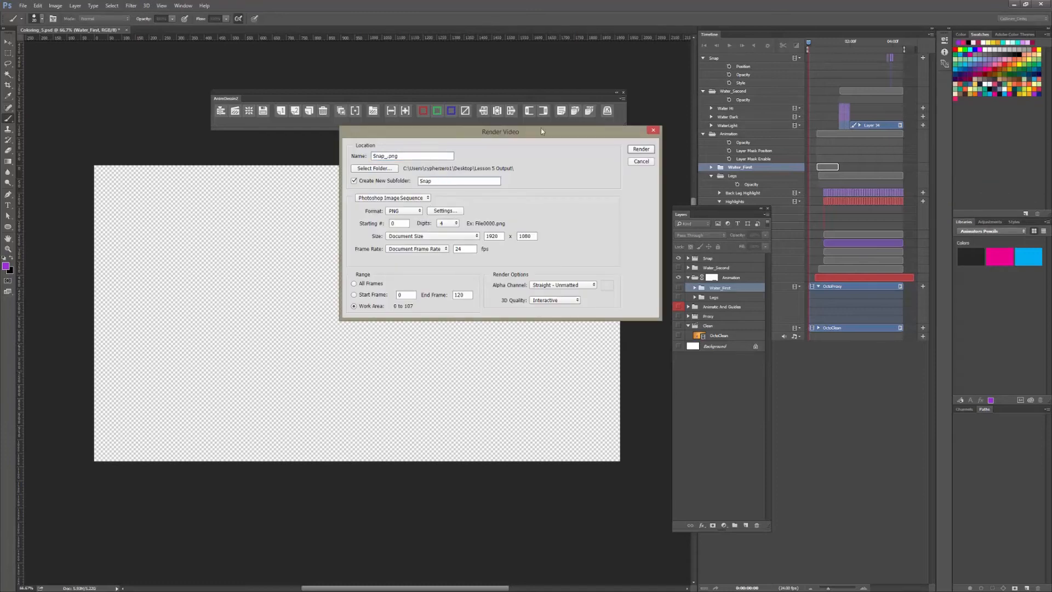
{"action": "left_click", "coordinate": [642, 150]}
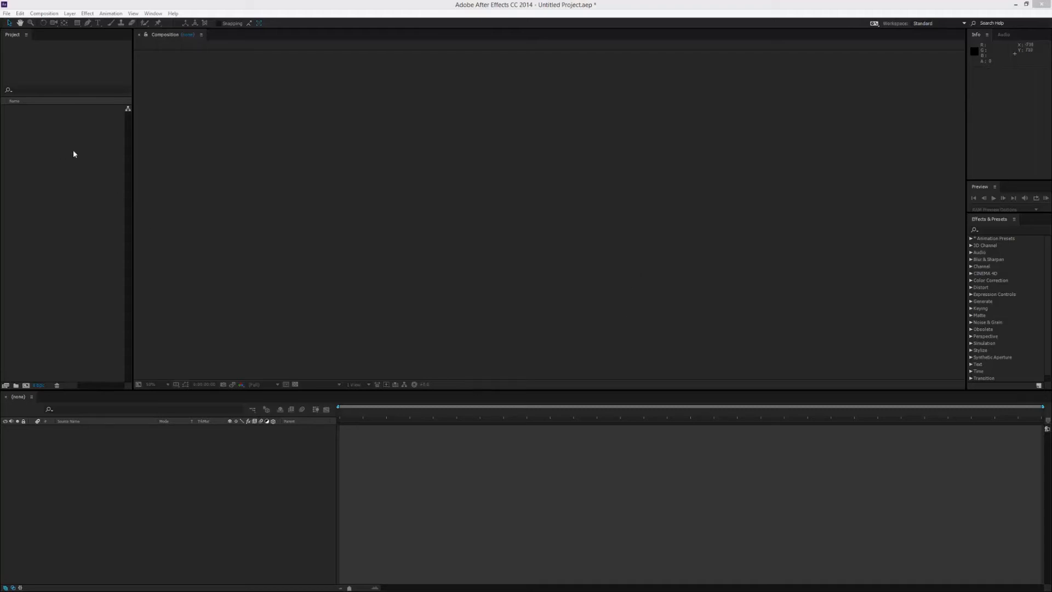
Switch to After Effects, import OctoClean.mov from the lesson's OUTPUT folder and create a new composition from it
{"action": "right_click", "coordinate": [69, 209]}
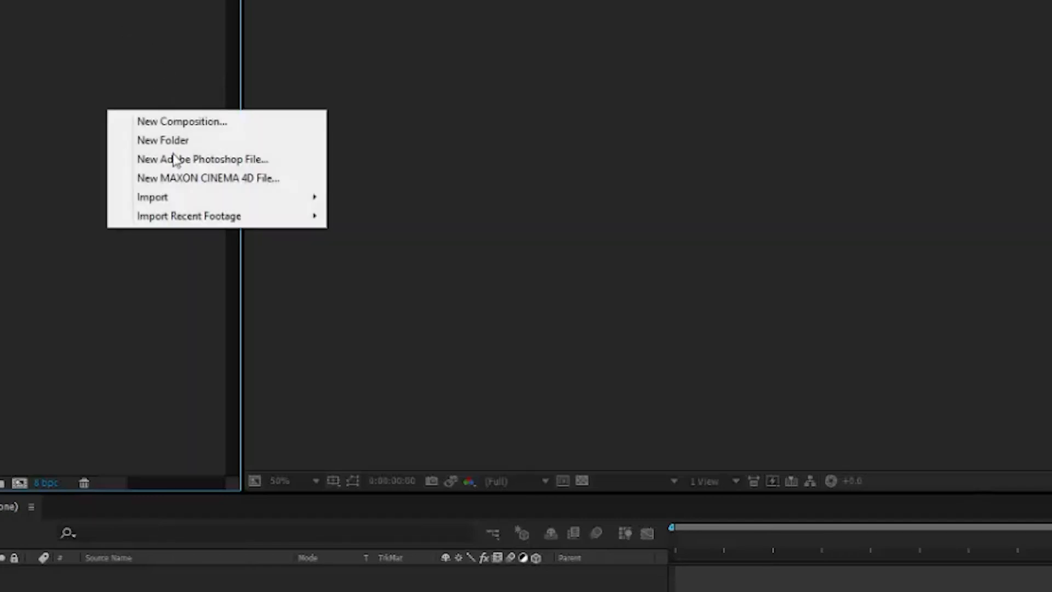
{"action": "mouse_move", "coordinate": [192, 197]}
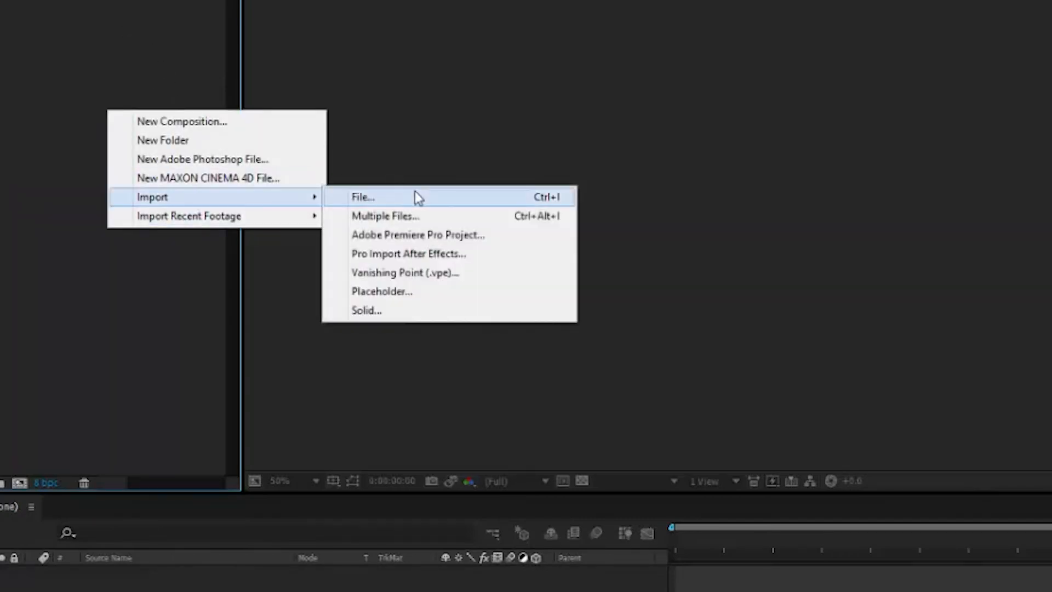
{"action": "left_click", "coordinate": [415, 197]}
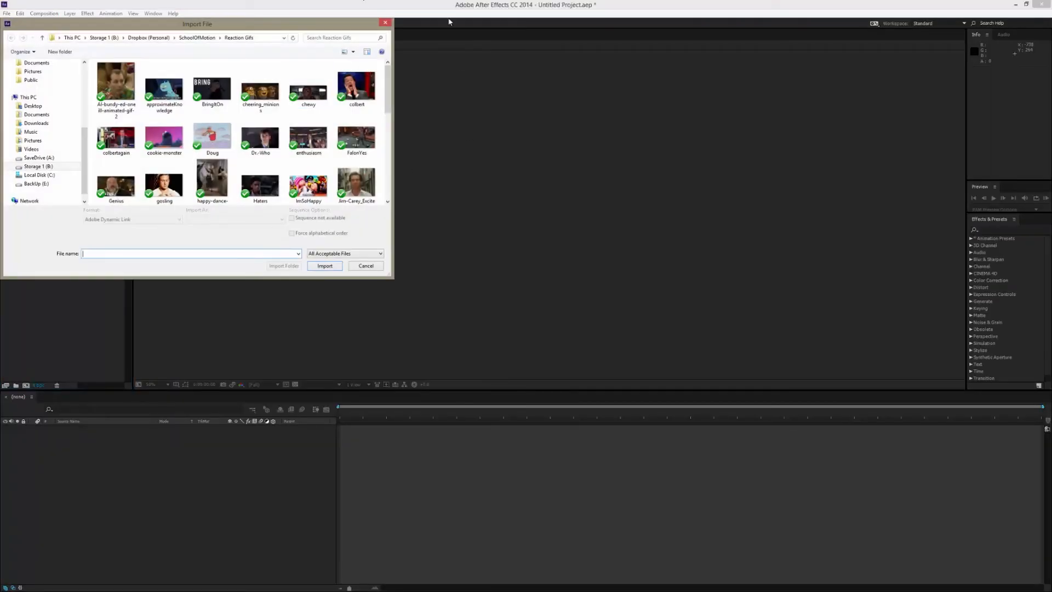
{"action": "left_click", "coordinate": [268, 37]}
{"action": "key", "text": "ctrl+v"}
{"action": "key", "text": "Return"}
{"action": "double_click", "coordinate": [118, 110]}
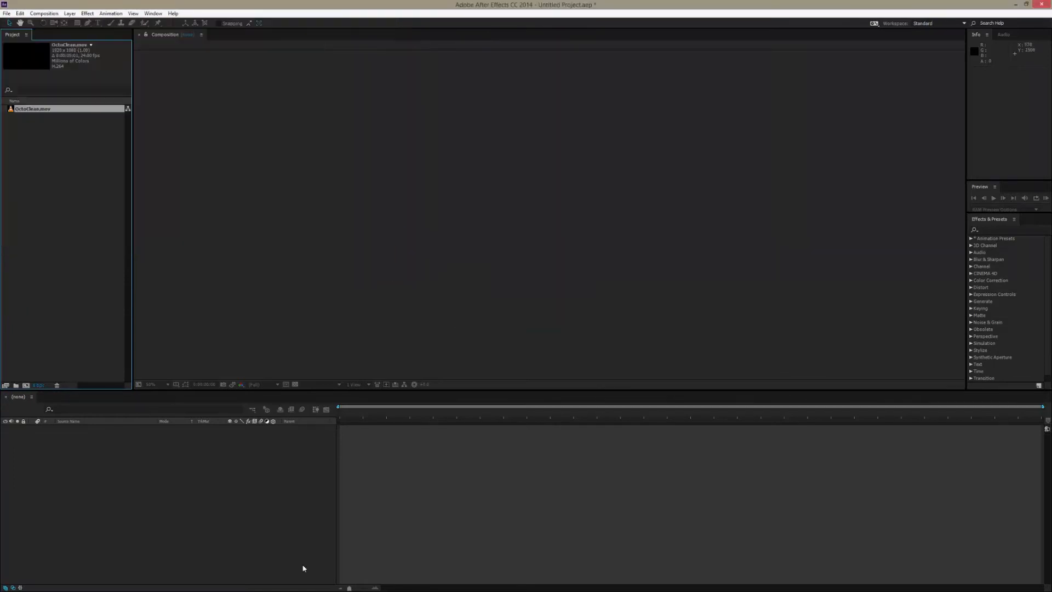
{"action": "left_click", "coordinate": [26, 386]}
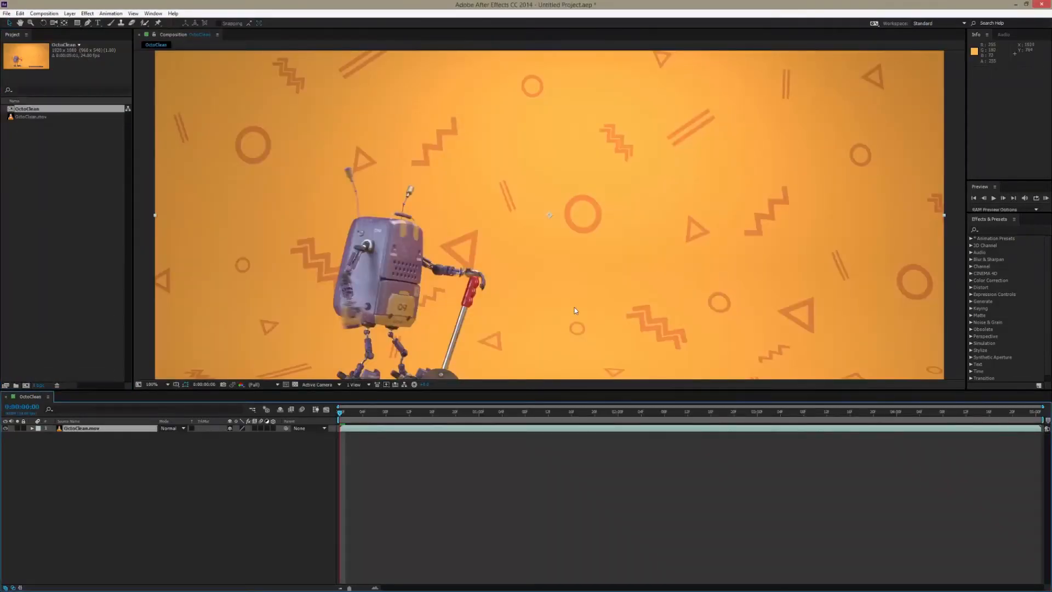
{"action": "scroll", "coordinate": [576, 311], "scroll_direction": "down", "scroll_amount": 2}
Import the Legs frames from the OUTPUT folder's Legs subfolder as a PNG sequence, starting with Legs_0000
{"action": "left_click", "coordinate": [60, 144]}
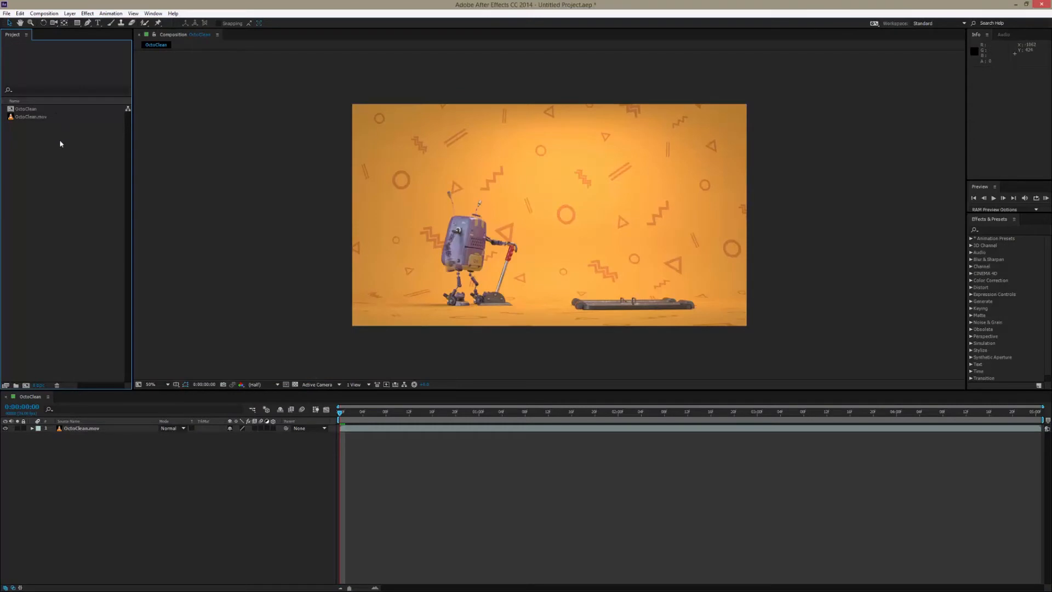
{"action": "double_click", "coordinate": [82, 157]}
{"action": "double_click", "coordinate": [121, 79]}
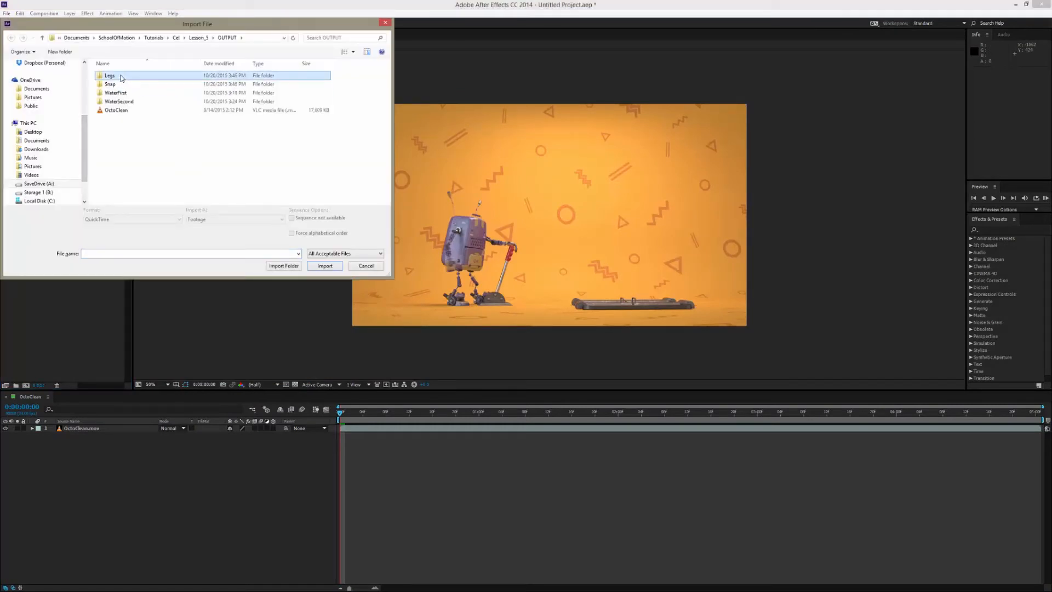
{"action": "left_click", "coordinate": [121, 96]}
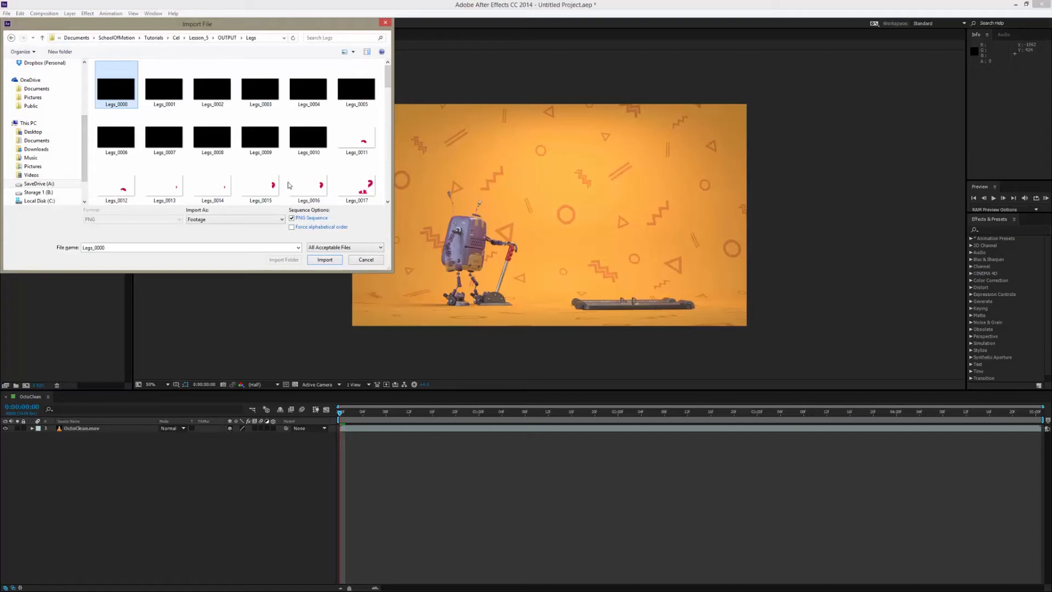
{"action": "left_click", "coordinate": [325, 259]}
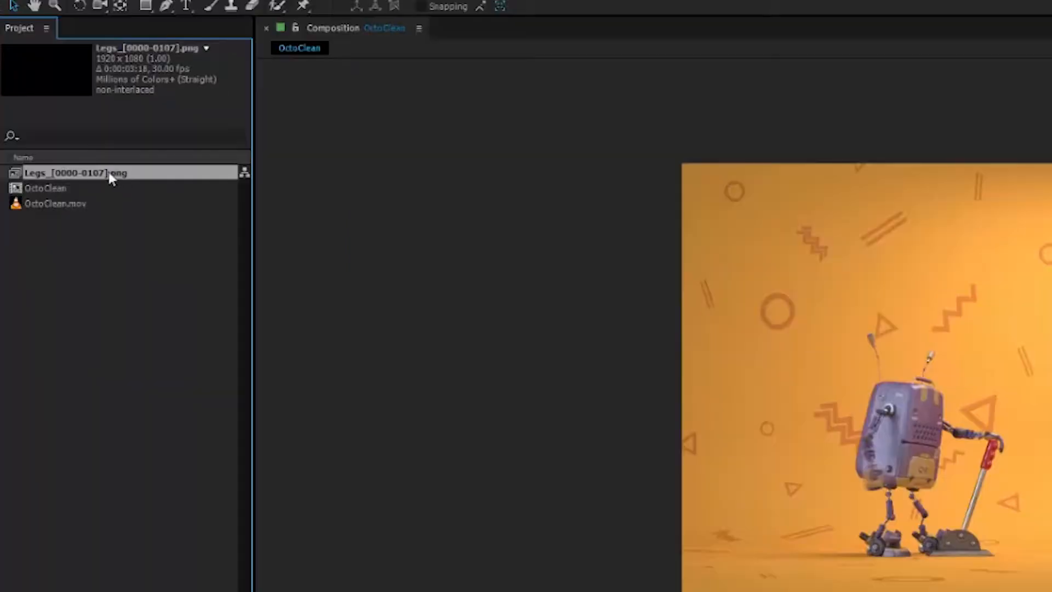
Interpret the Legs PNG sequence at an assumed frame rate of 24 frames per second
{"action": "right_click", "coordinate": [108, 175]}
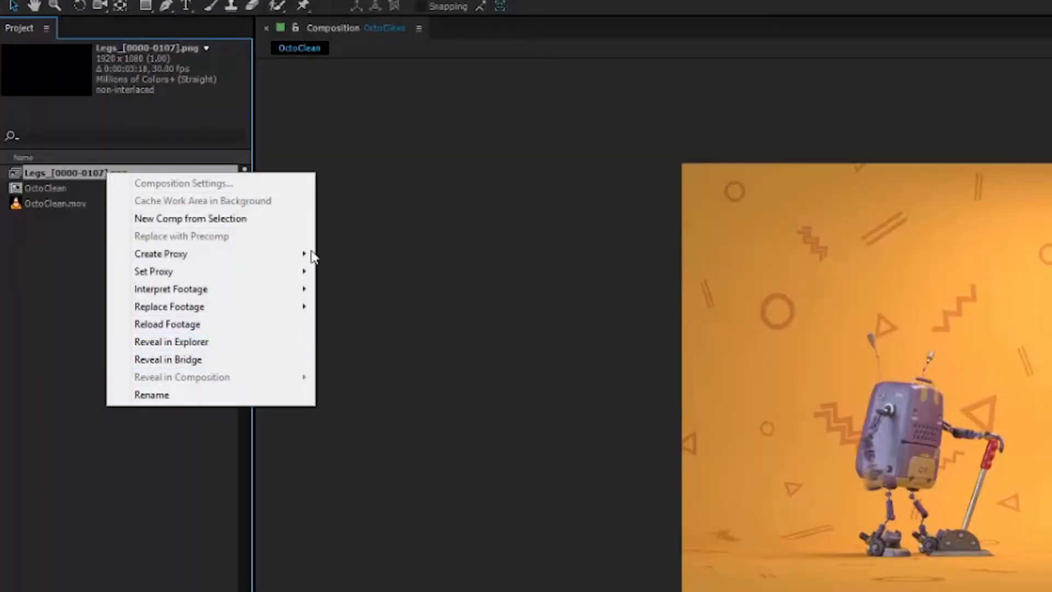
{"action": "mouse_move", "coordinate": [285, 298]}
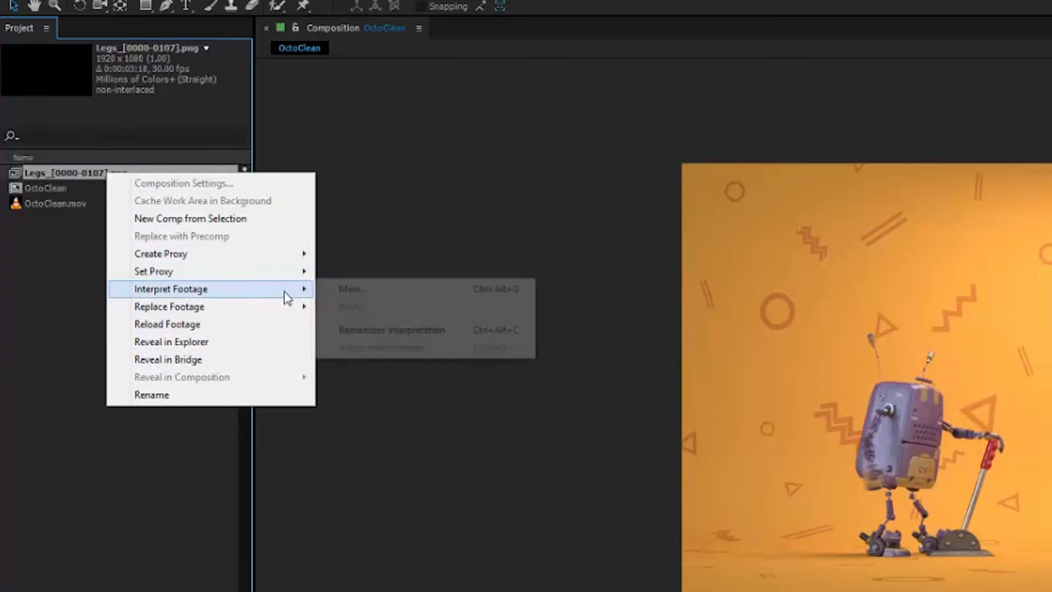
{"action": "left_click", "coordinate": [520, 296]}
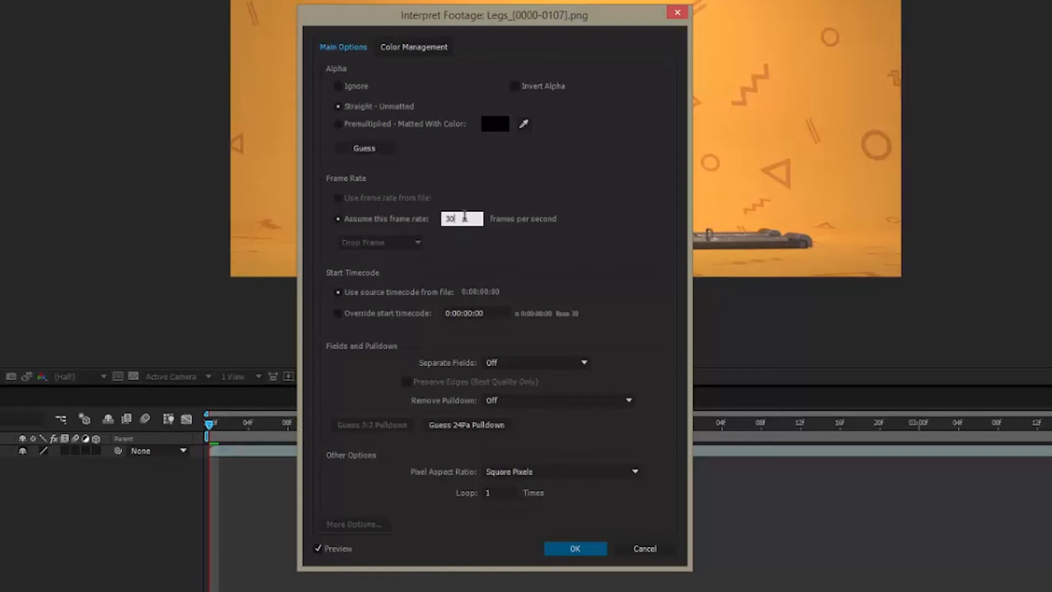
{"action": "left_click", "coordinate": [412, 222]}
{"action": "left_click", "coordinate": [575, 548]}
Add the Legs sequence above OctoClean.mov in the composition and scrub to 0:00:04:11 to preview the tentacles over the footage
{"action": "left_click_drag", "start_coordinate": [55, 113], "coordinate": [127, 428]}
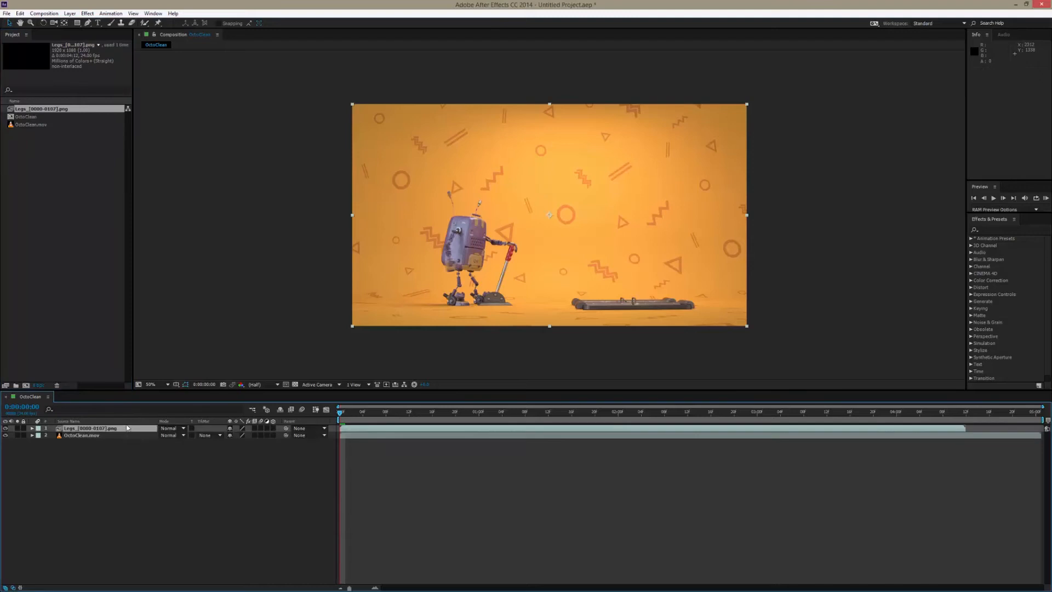
{"action": "left_click_drag", "start_coordinate": [340, 413], "coordinate": [960, 423]}
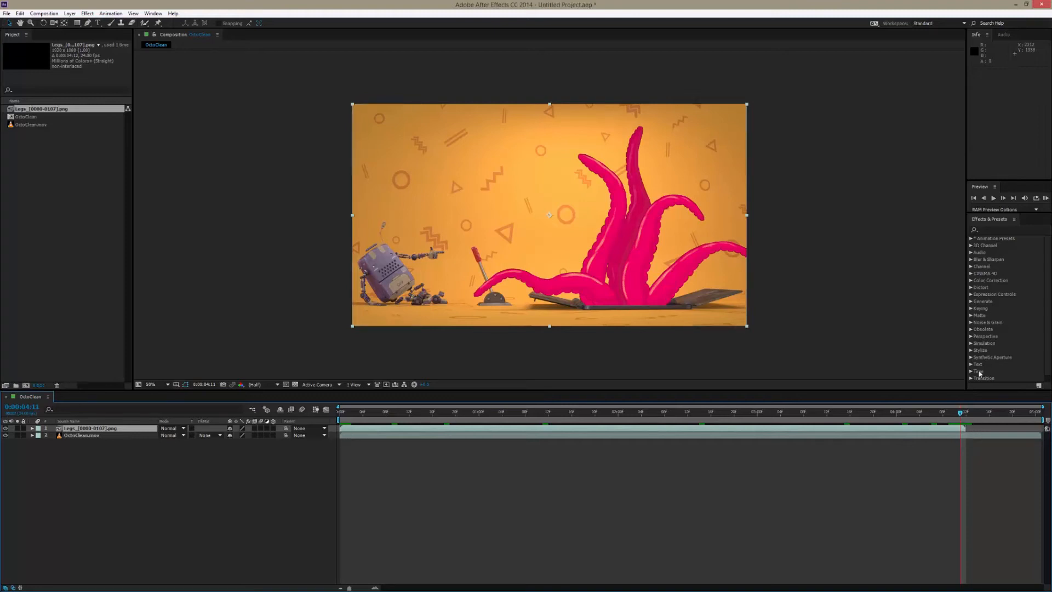
{"action": "mouse_move", "coordinate": [961, 415]}
{"action": "left_mouse_down"}
{"action": "mouse_move", "coordinate": [978, 415]}
{"action": "mouse_move", "coordinate": [963, 423]}
{"action": "left_mouse_up"}
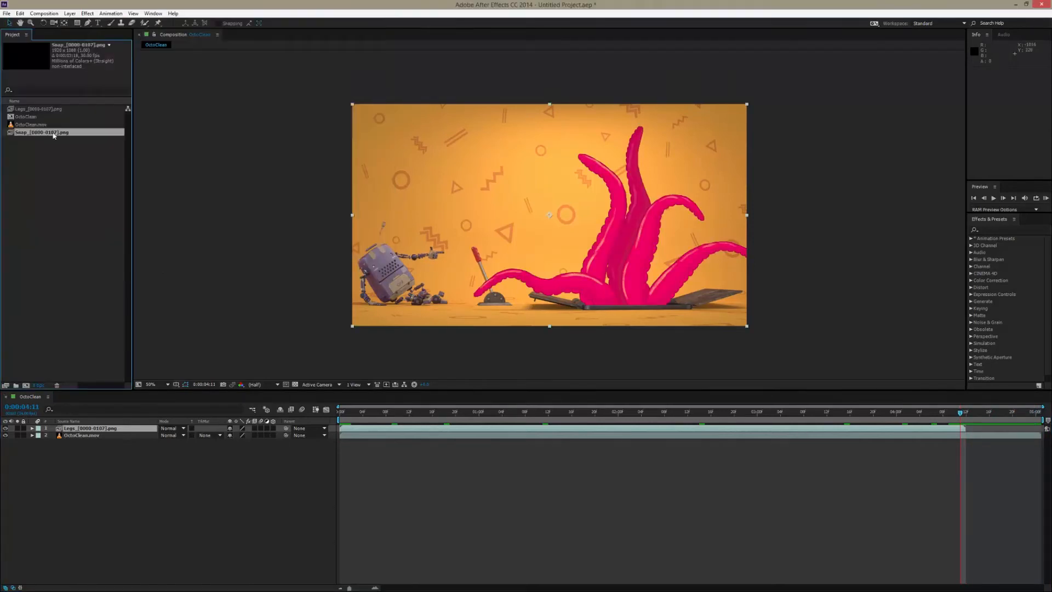
Import the Water_First and WaterSecond PNG sequences and arrange the snap and water layers above Legs, keeping Legs directly above OctoClean.mov
{"action": "key", "text": "ctrl+i"}
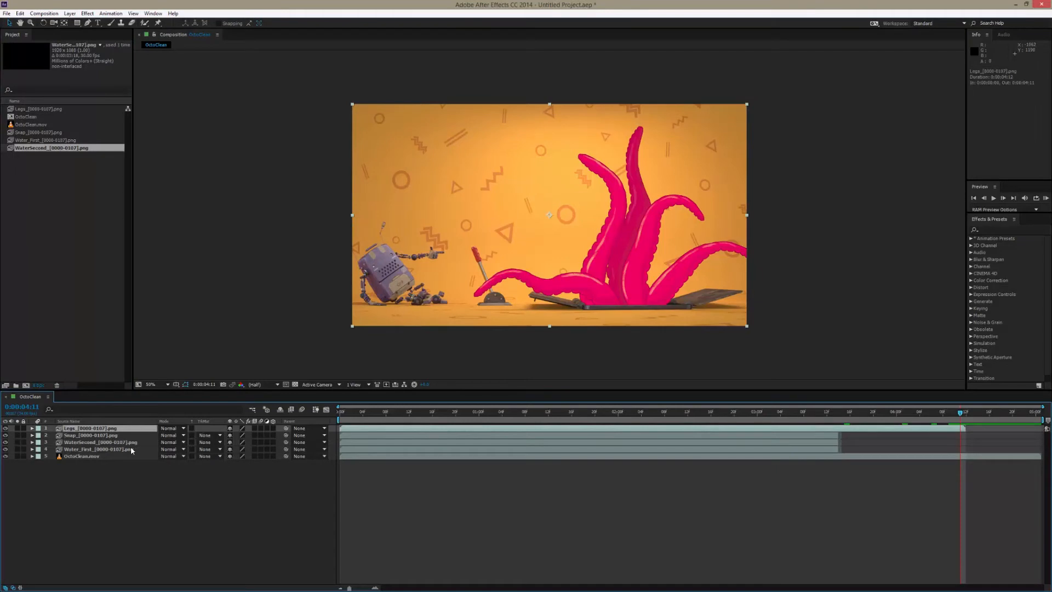
{"action": "key", "text": "ctrl+bracketleft"}
{"action": "key", "text": "ctrl+bracketleft"}
{"action": "key", "text": "ctrl+bracketleft"}
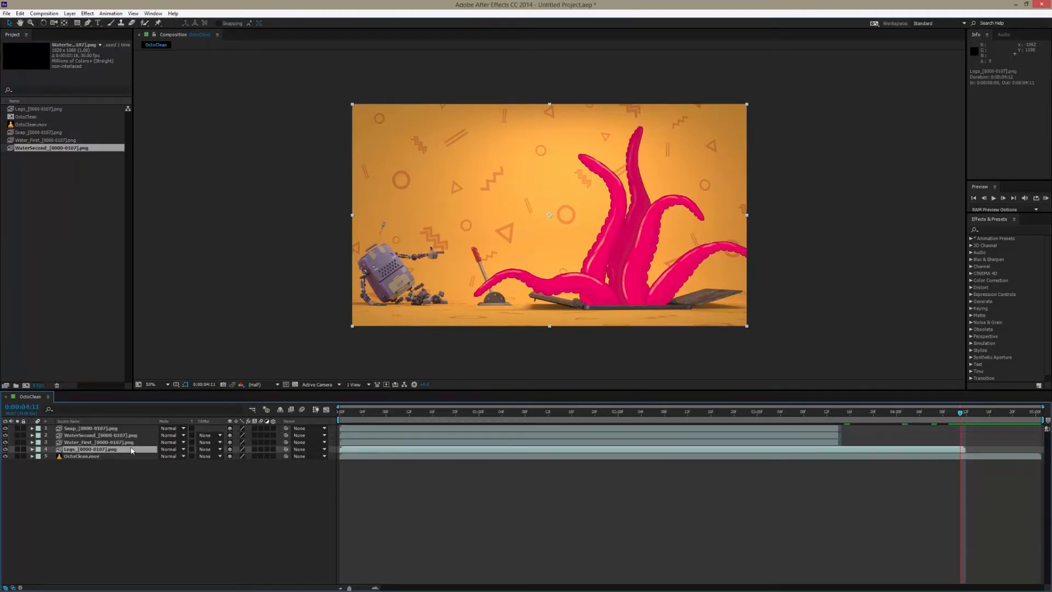
{"action": "left_click_drag", "start_coordinate": [960, 414], "coordinate": [717, 433]}
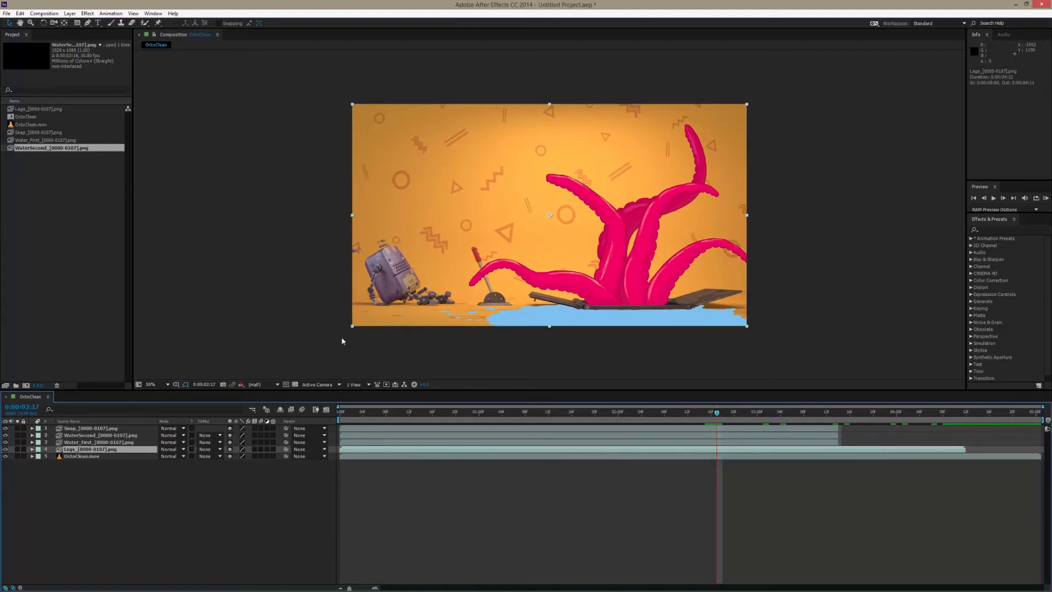
Interpret the Snap, Water_First and WaterSecond sequences at 24 frames per second
{"action": "left_click", "coordinate": [60, 134]}
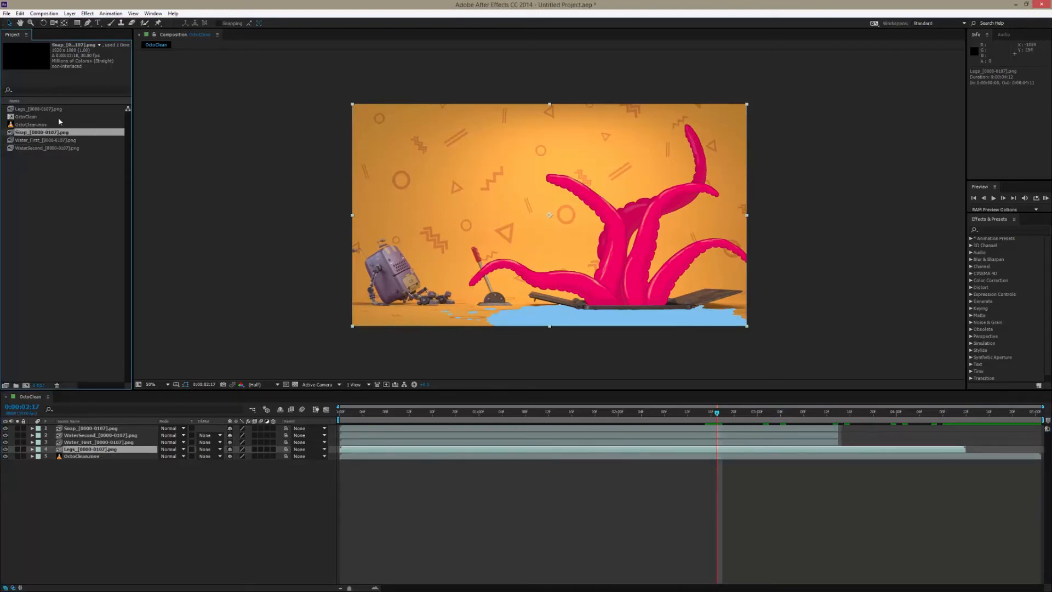
{"action": "key", "text": "ctrl+alt+g"}
{"action": "type", "text": "24"}
{"action": "key", "text": "Return"}
{"action": "key", "text": "Down"}
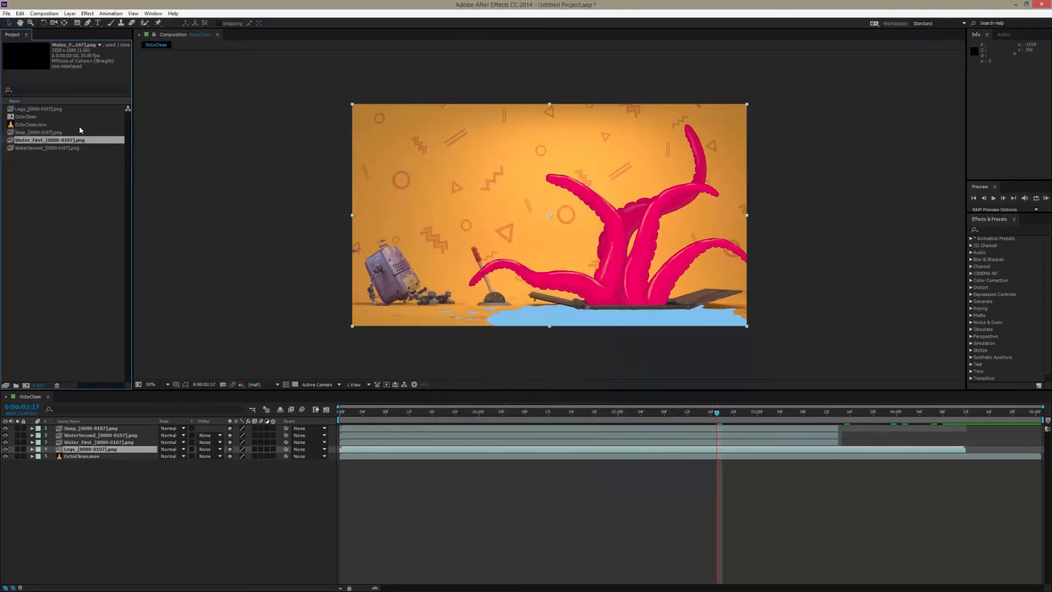
{"action": "key", "text": "ctrl+alt+v"}
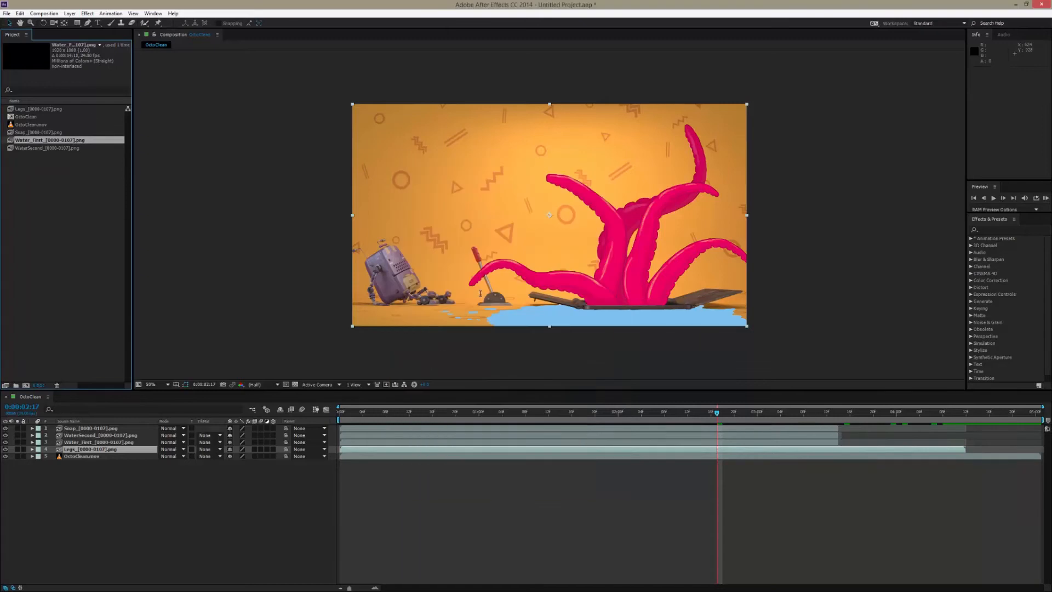
{"action": "key", "text": "Down"}
{"action": "key", "text": "ctrl+alt+v"}
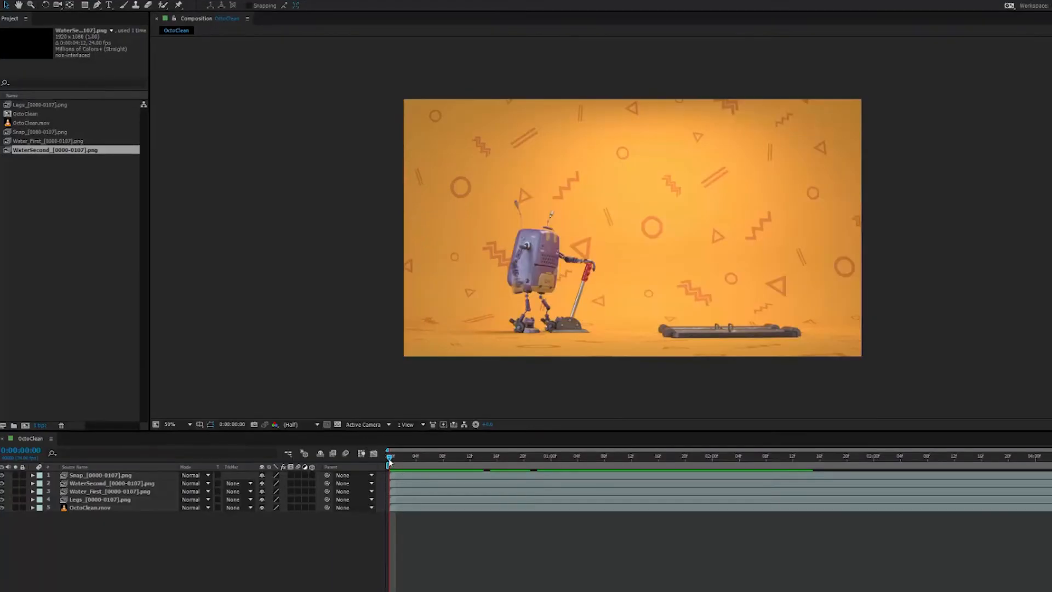
Return to the first frame, duplicate the Legs layer and move the copy above both water layers, directly beneath Snap
{"action": "mouse_move", "coordinate": [390, 457]}
{"action": "left_mouse_down"}
{"action": "mouse_move", "coordinate": [453, 458]}
{"action": "mouse_move", "coordinate": [389, 456]}
{"action": "left_mouse_up"}
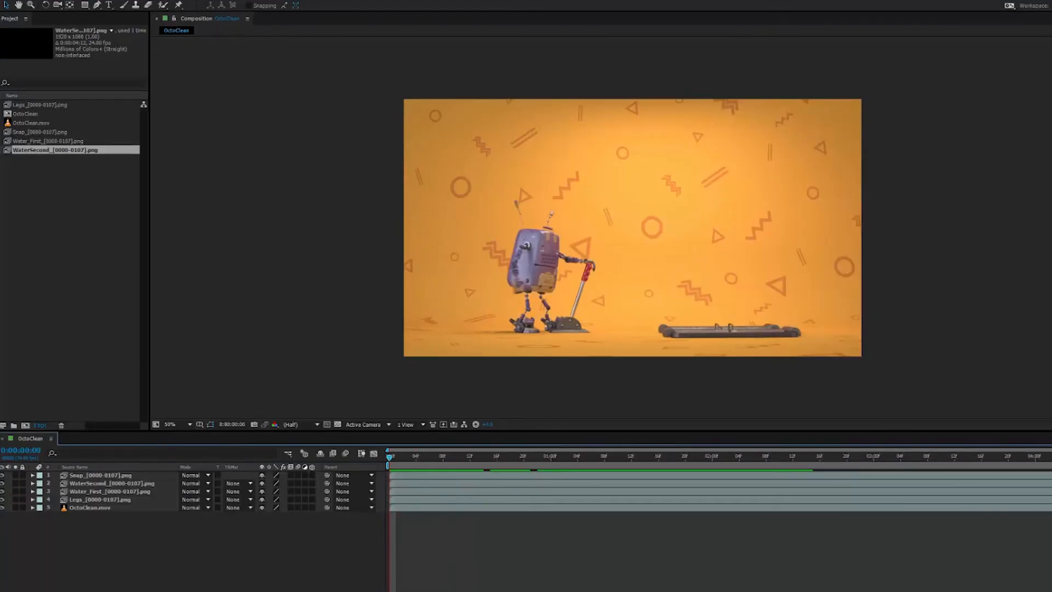
{"action": "mouse_move", "coordinate": [391, 457]}
{"action": "left_mouse_down"}
{"action": "mouse_move", "coordinate": [497, 462]}
{"action": "mouse_move", "coordinate": [675, 512]}
{"action": "mouse_move", "coordinate": [660, 493]}
{"action": "mouse_move", "coordinate": [389, 458]}
{"action": "left_mouse_up"}
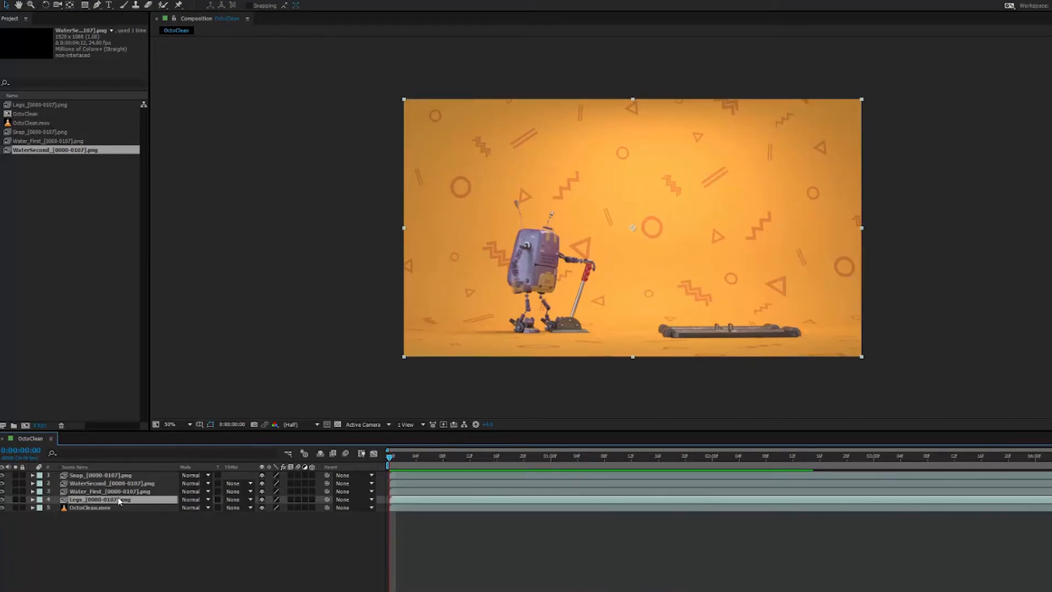
{"action": "key", "text": "ctrl+d"}
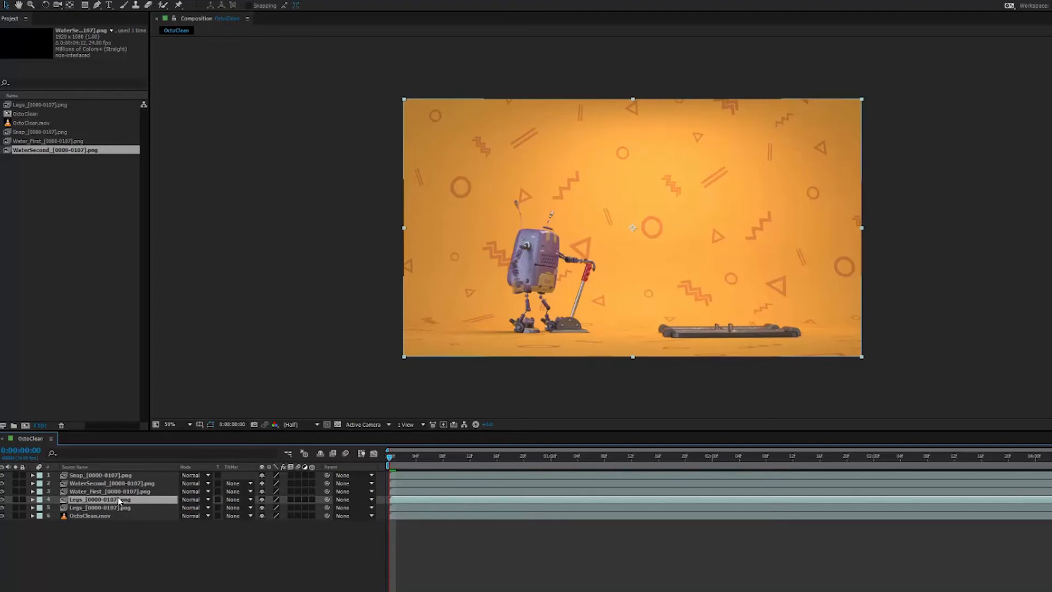
{"action": "key", "text": "ctrl+bracketright"}
{"action": "key", "text": "ctrl+bracketright"}
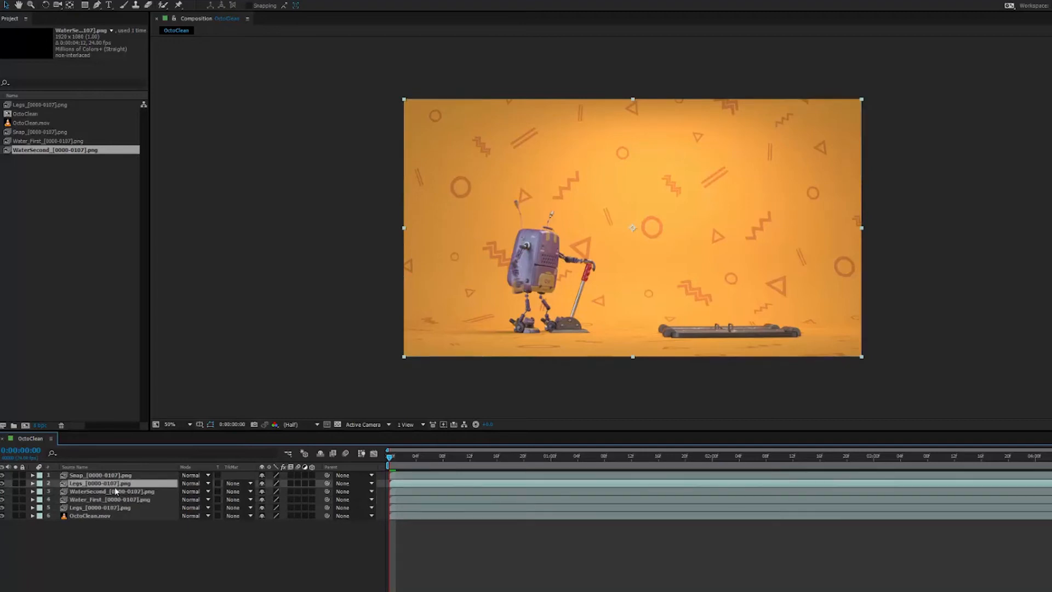
Duplicate the WaterSecond layer and place the upper Legs copy between the two WaterSecond layers
{"action": "left_click", "coordinate": [126, 492]}
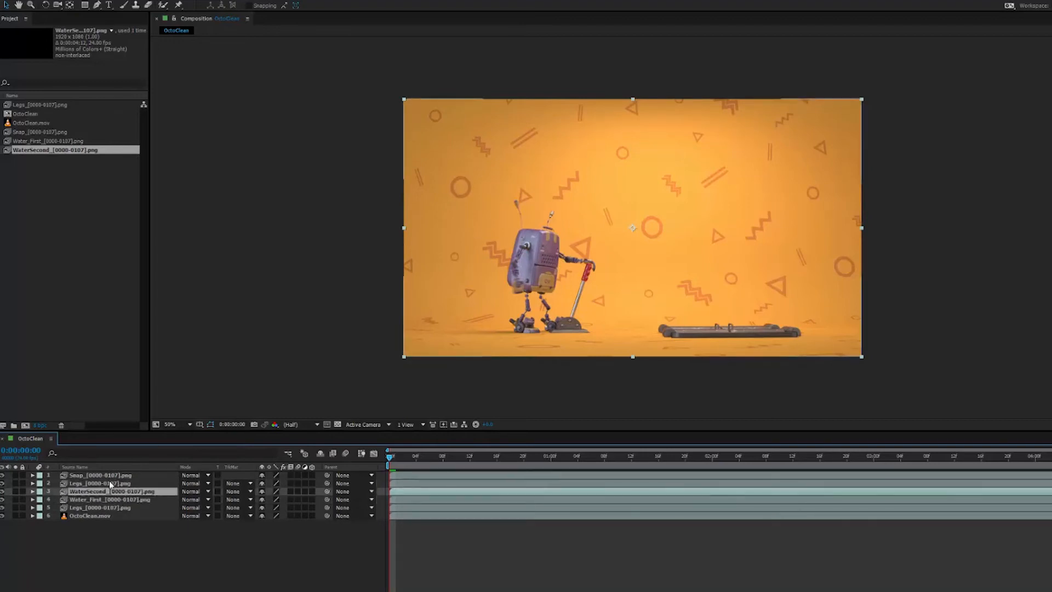
{"action": "key", "text": "ctrl+d"}
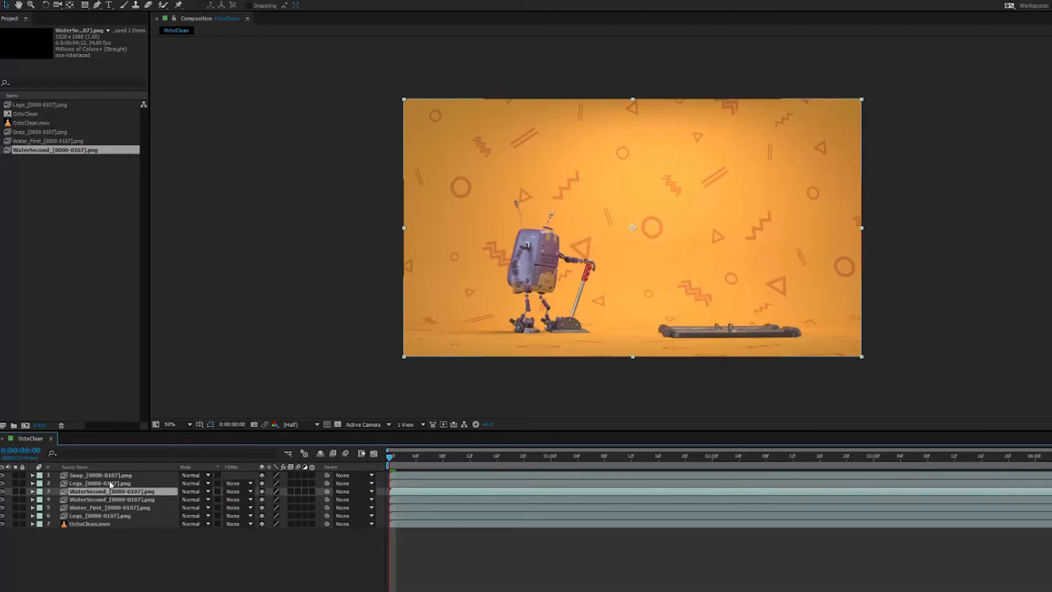
{"action": "left_click", "coordinate": [109, 481]}
{"action": "left_click_drag", "start_coordinate": [110, 481], "coordinate": [133, 492]}
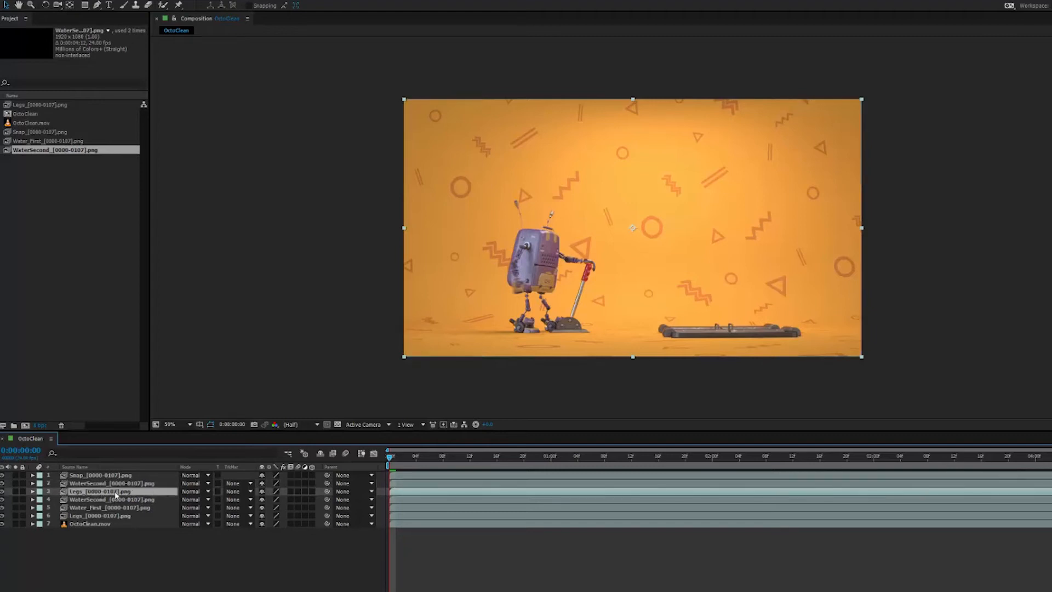
Flip the upper Legs copy vertically by unlinking its scale and setting the vertical scale to -100%
{"action": "key", "text": "space"}
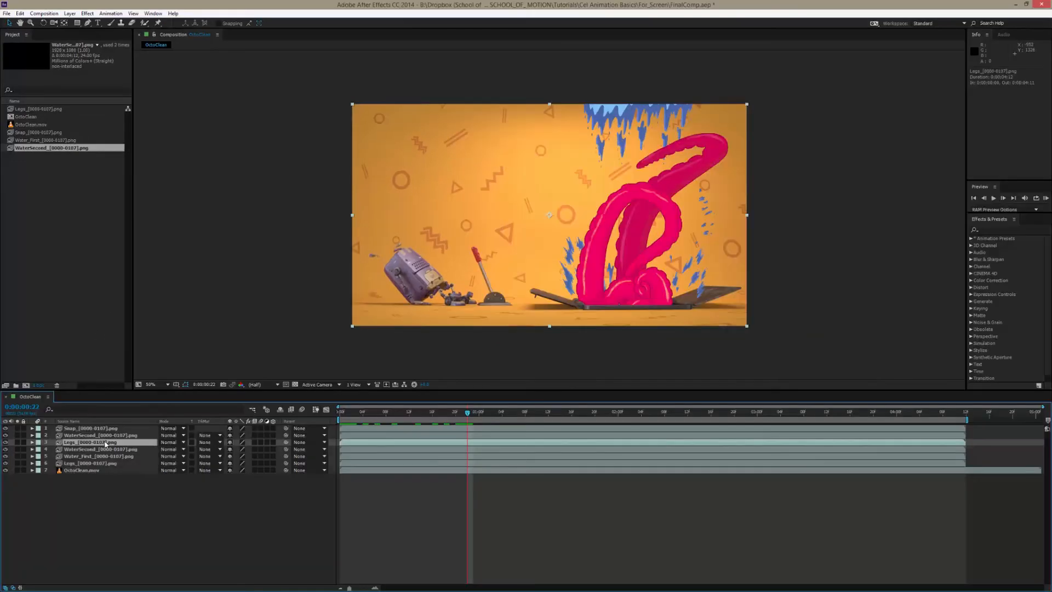
{"action": "key", "text": "s"}
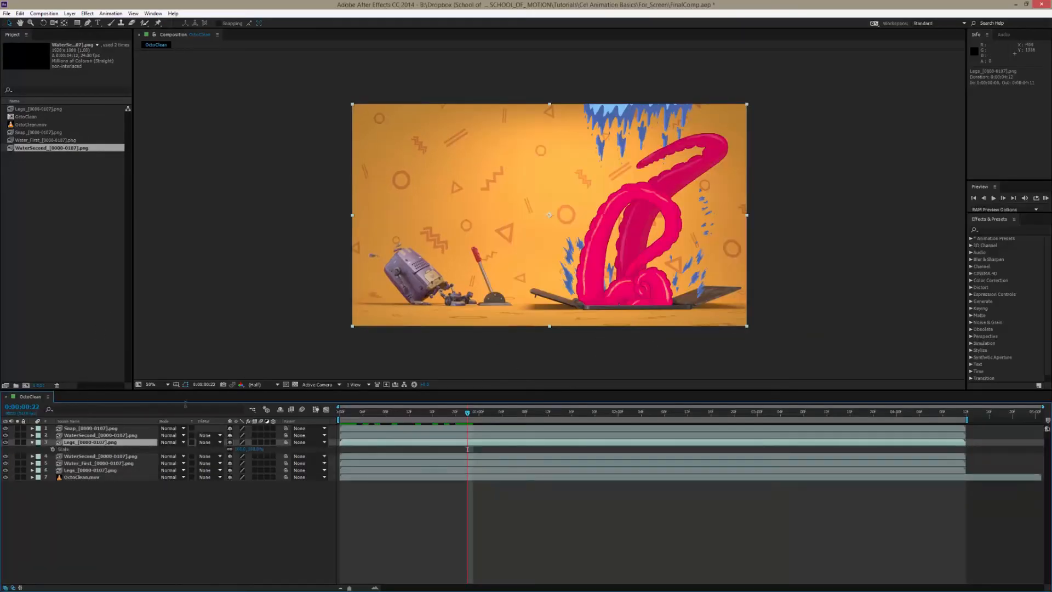
{"action": "left_click", "coordinate": [229, 449]}
{"action": "left_click", "coordinate": [252, 449]}
{"action": "type", "text": "-100"}
{"action": "key", "text": "Return"}
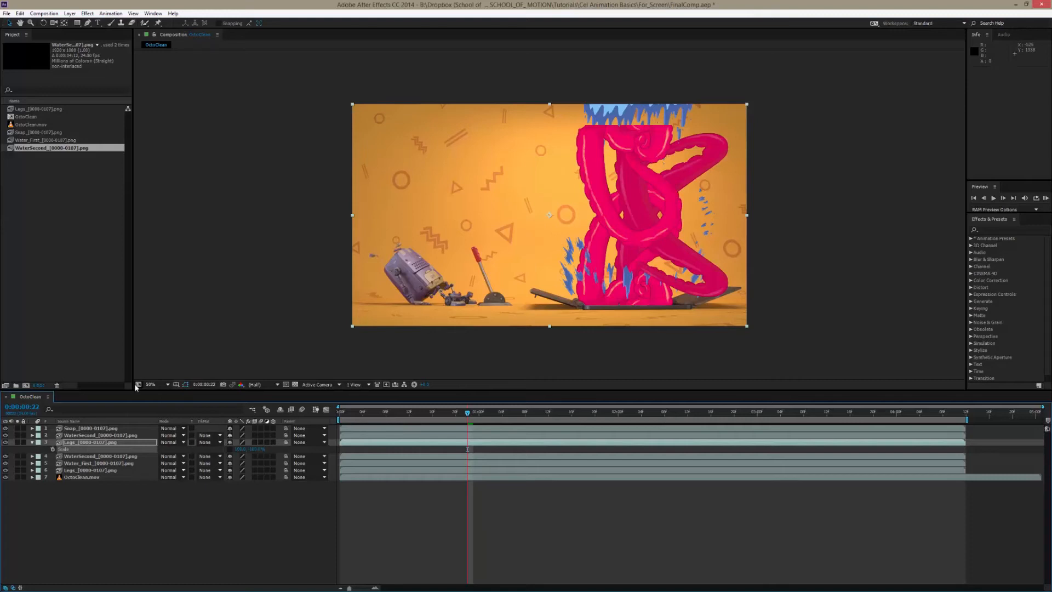
Lower the flipped Legs copy so its tentacle bases meet the originals at the hatch, and preview the reflection over the water
{"action": "key", "text": "shift+p"}
{"action": "left_click_drag", "start_coordinate": [245, 449], "coordinate": [559, 509]}
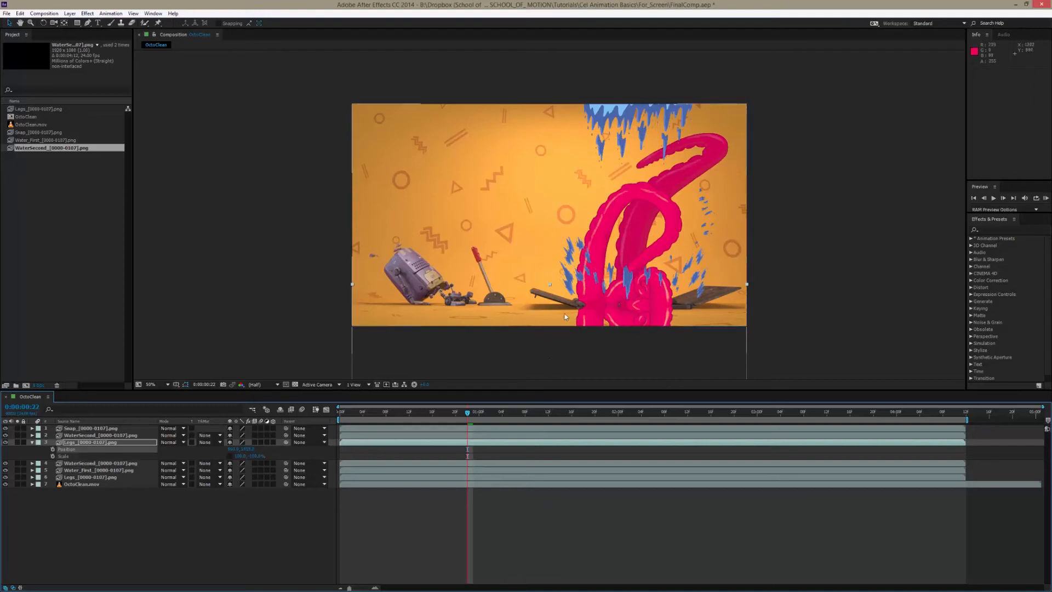
{"action": "key", "text": "KP_0"}
{"action": "left_click_drag", "start_coordinate": [576, 458], "coordinate": [601, 460]}
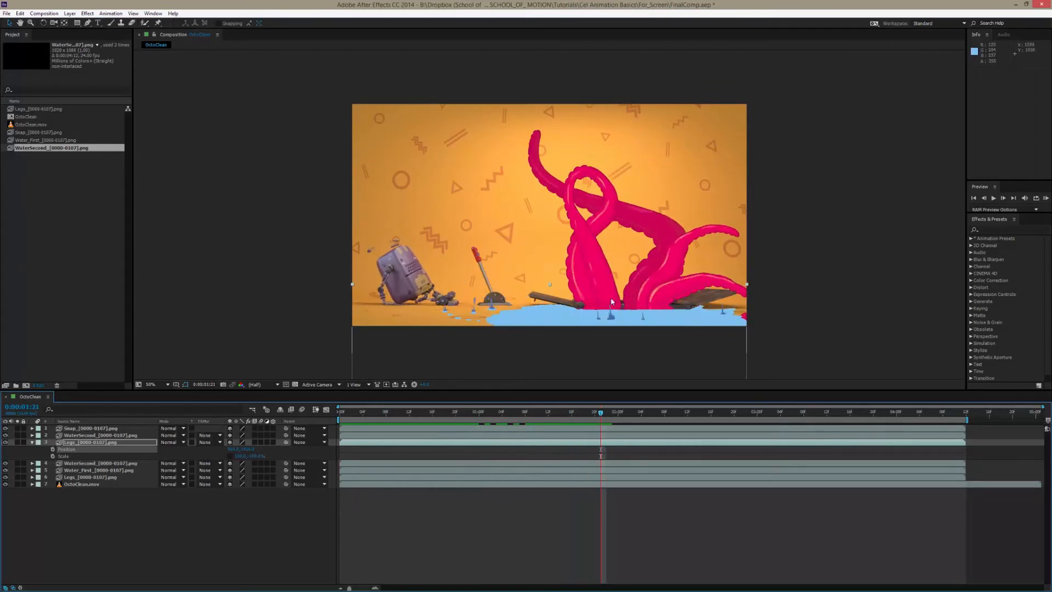
{"action": "left_click_drag", "start_coordinate": [582, 414], "coordinate": [560, 449]}
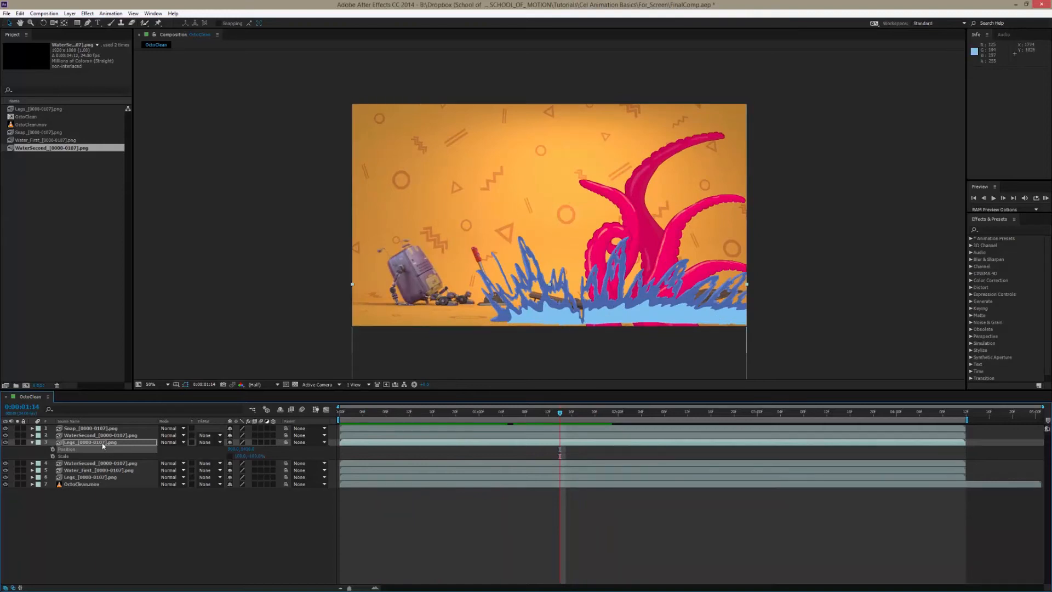
Set the flipped Legs layer's track matte to Alpha Matte using WaterSecond above it, and preview the reflection around 0:00:02:02
{"action": "left_click", "coordinate": [211, 442]}
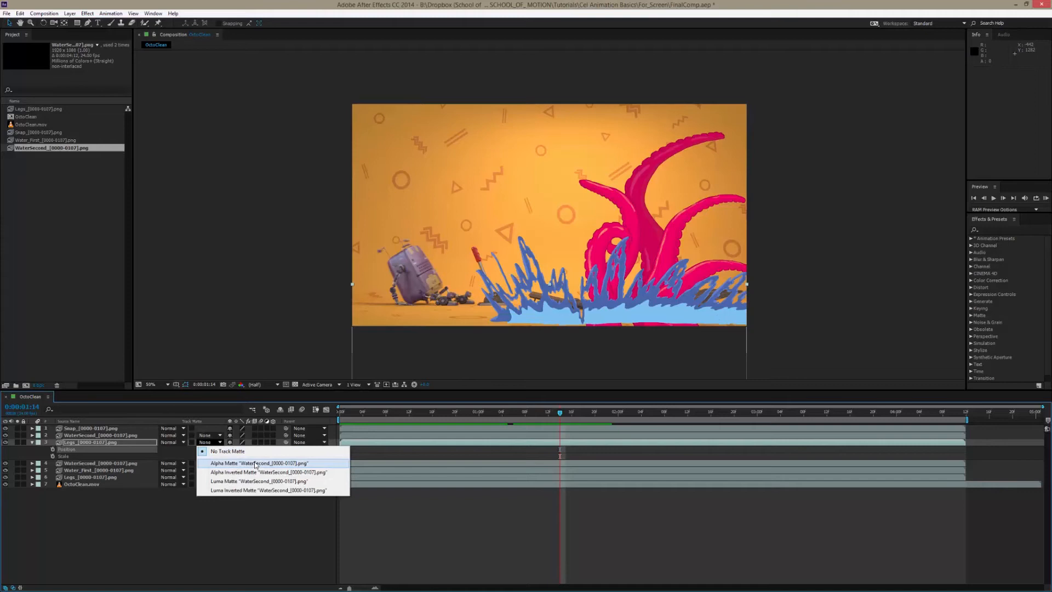
{"action": "left_click", "coordinate": [255, 463]}
{"action": "key", "text": "space"}
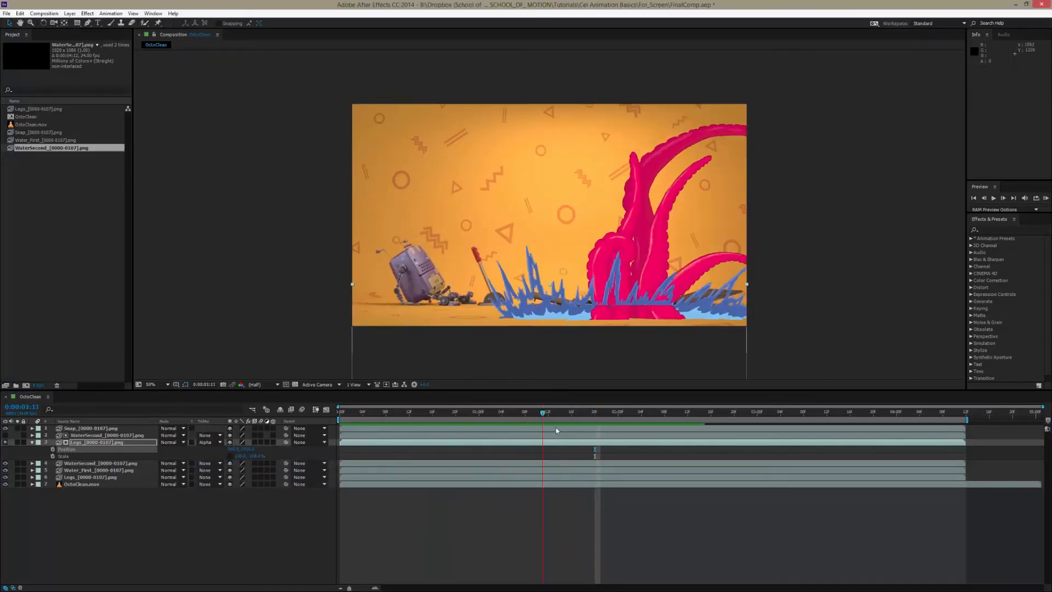
{"action": "mouse_move", "coordinate": [638, 449]}
{"action": "left_mouse_down"}
{"action": "mouse_move", "coordinate": [525, 449]}
{"action": "mouse_move", "coordinate": [630, 448]}
{"action": "left_mouse_up"}
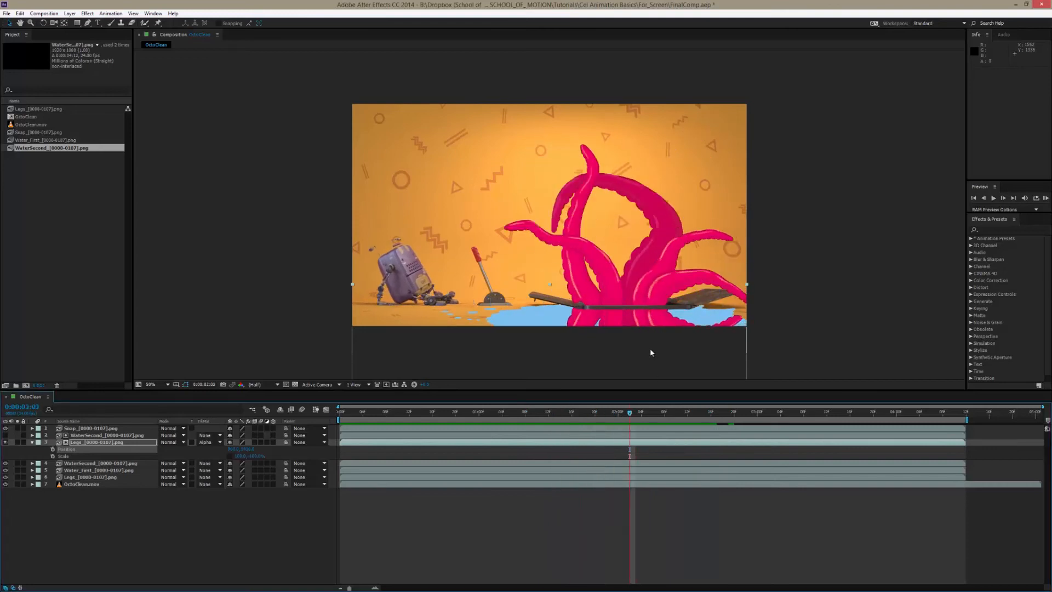
{"action": "left_click_drag", "start_coordinate": [630, 412], "coordinate": [633, 476]}
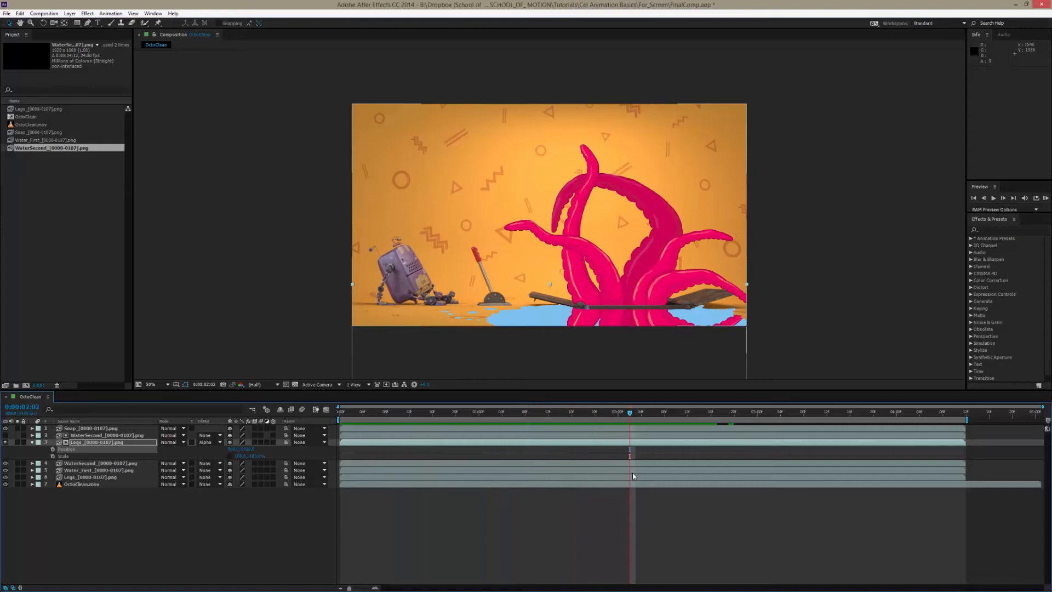
Lower the flipped Legs layer's opacity to make a faint reflection in the water, and check it at 0:00:01:23
{"action": "key", "text": "Return"}
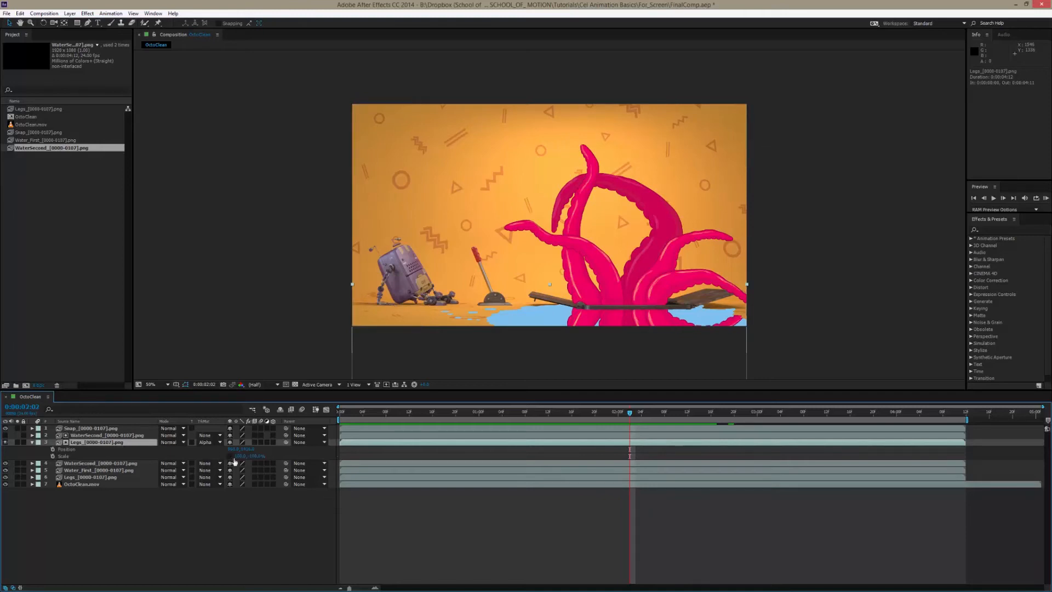
{"action": "key", "text": "t"}
{"action": "left_click_drag", "start_coordinate": [233, 450], "coordinate": [202, 450]}
{"action": "key", "text": "Return"}
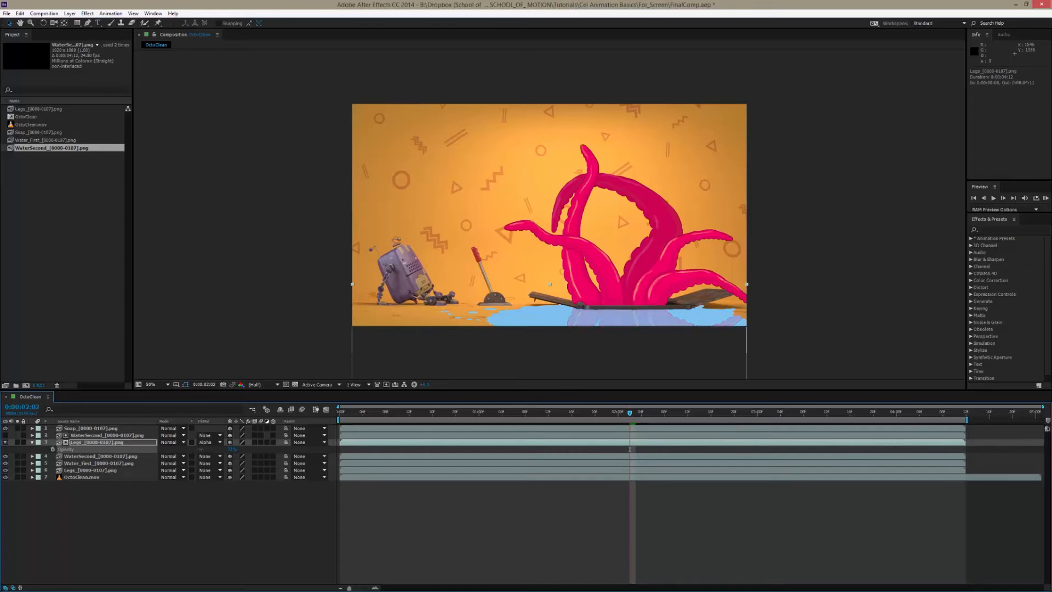
{"action": "left_click_drag", "start_coordinate": [631, 412], "coordinate": [611, 440]}
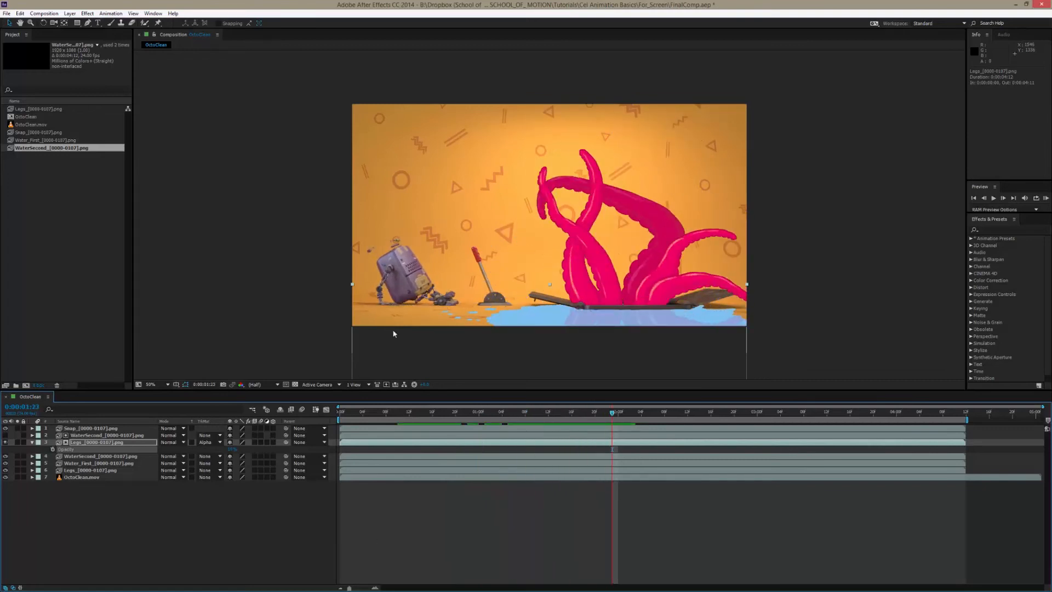
Apply Fast Blur to the flipped Legs layer and raise its blurriness slightly to soften the reflection
{"action": "left_click", "coordinate": [118, 442]}
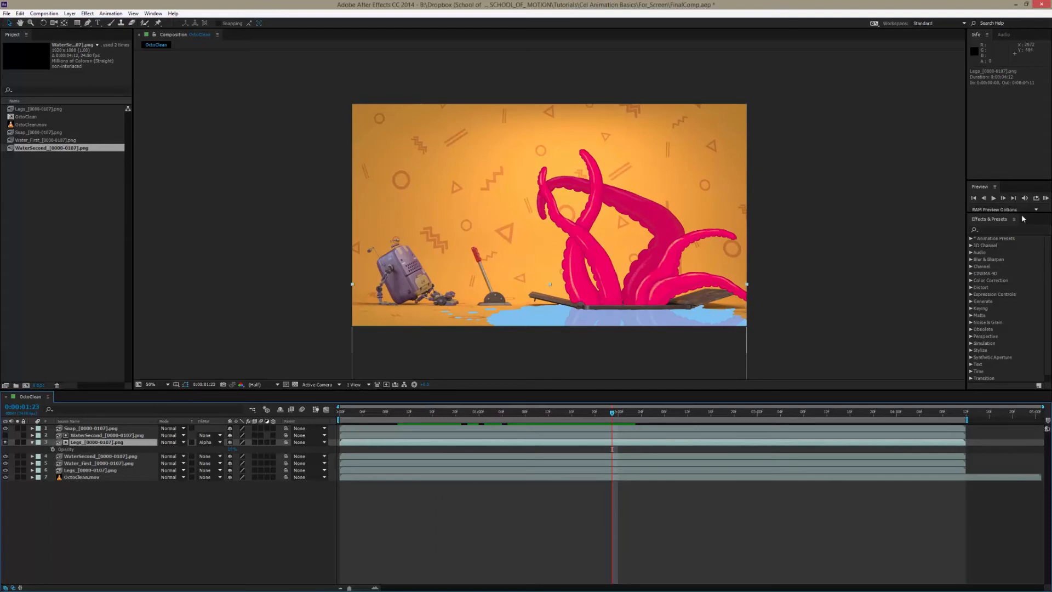
{"action": "left_click", "coordinate": [1004, 229]}
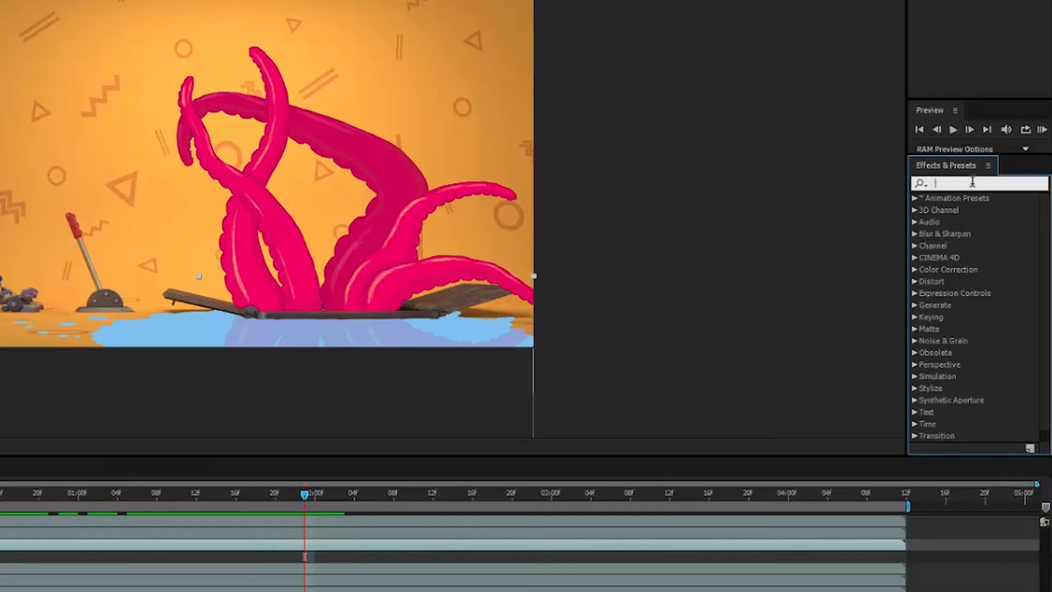
{"action": "type", "text": "fast"}
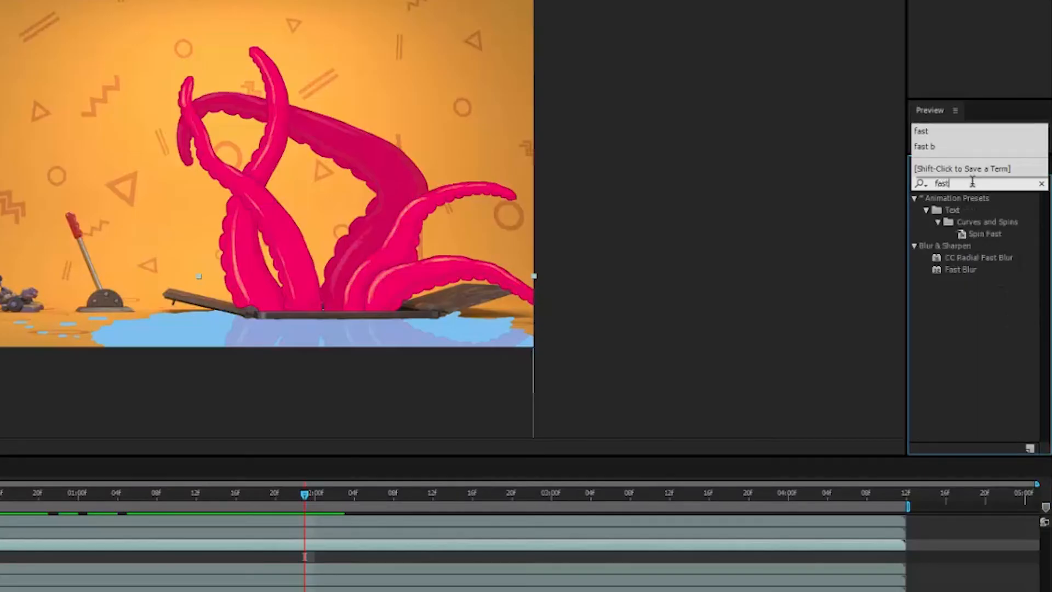
{"action": "left_click_drag", "start_coordinate": [962, 222], "coordinate": [0, 549]}
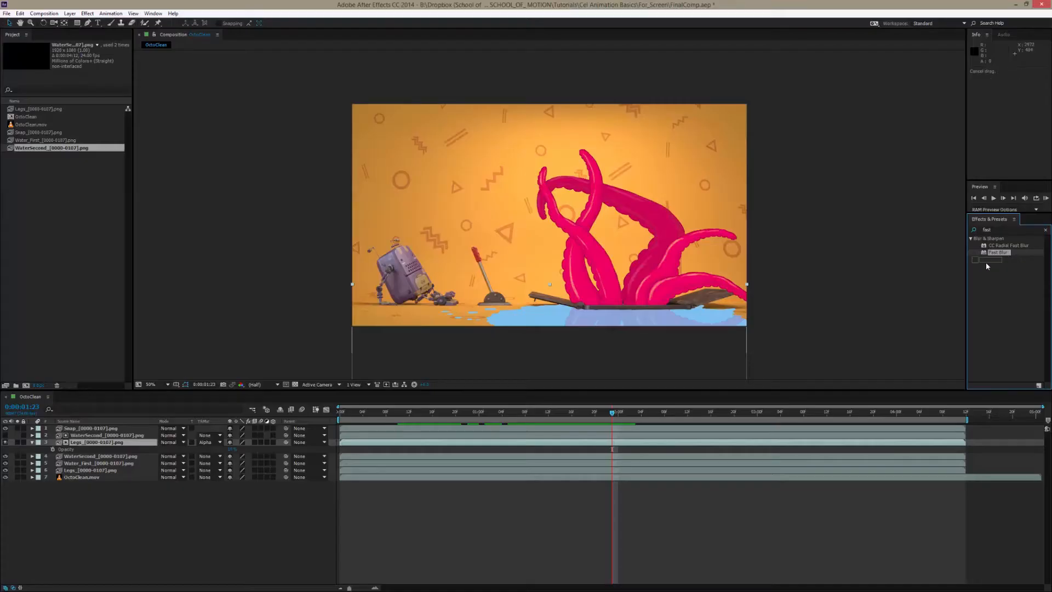
{"action": "left_click_drag", "start_coordinate": [104, 445], "coordinate": [104, 445]}
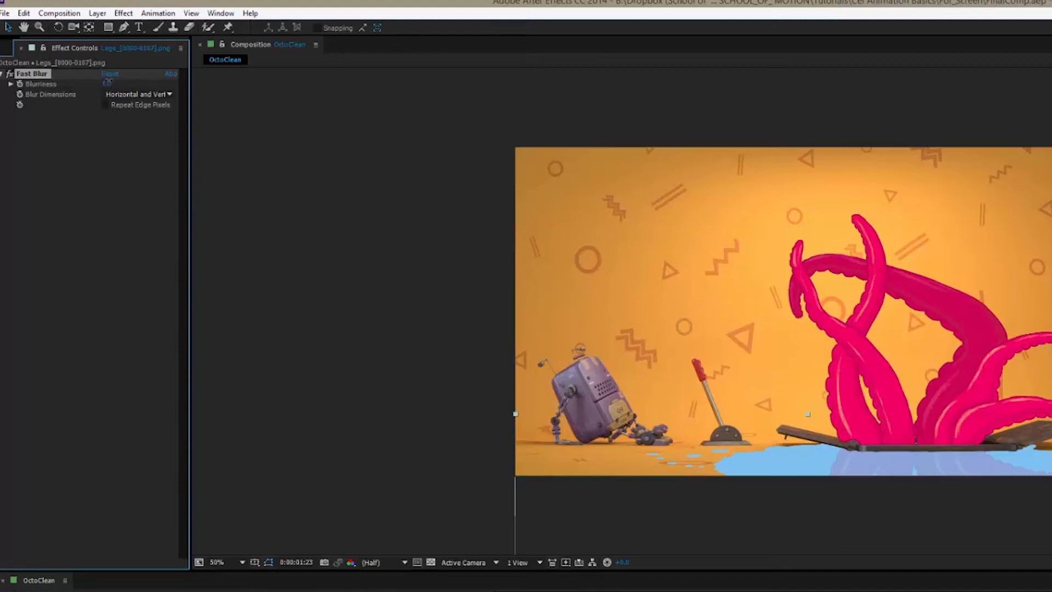
{"action": "left_click_drag", "start_coordinate": [106, 83], "coordinate": [111, 79]}
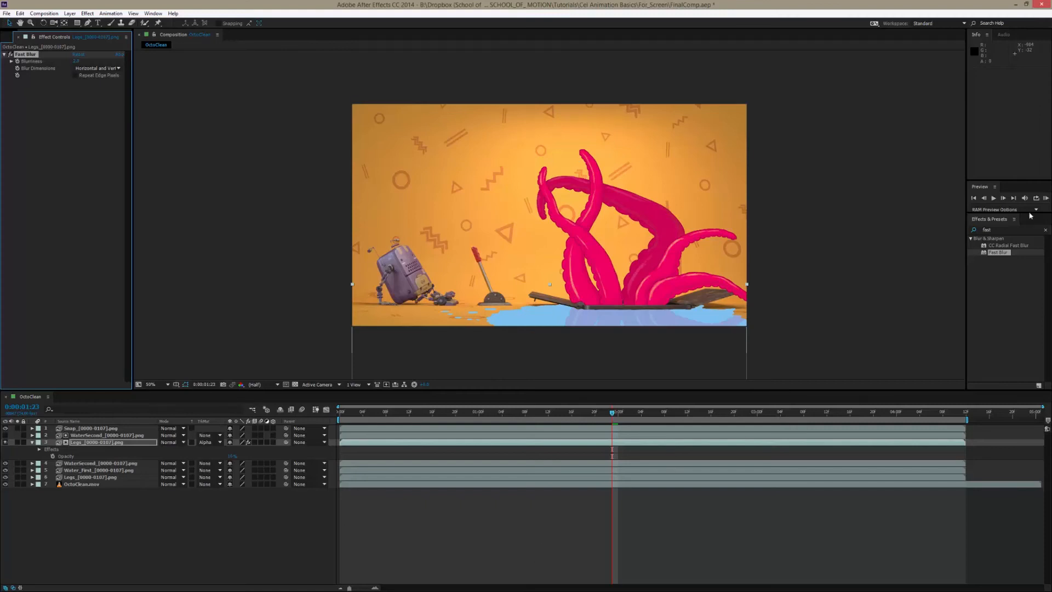
Apply Turbulent Displace to the flipped Legs reflection layer and reveal the layer's effects in the timeline
{"action": "left_click", "coordinate": [971, 229]}
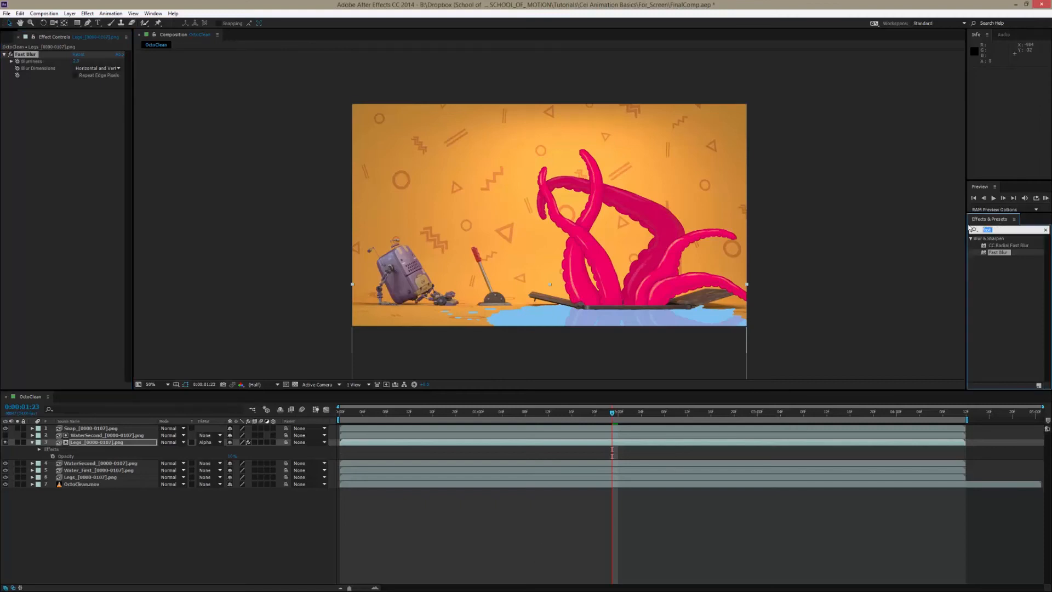
{"action": "type", "text": "turb"}
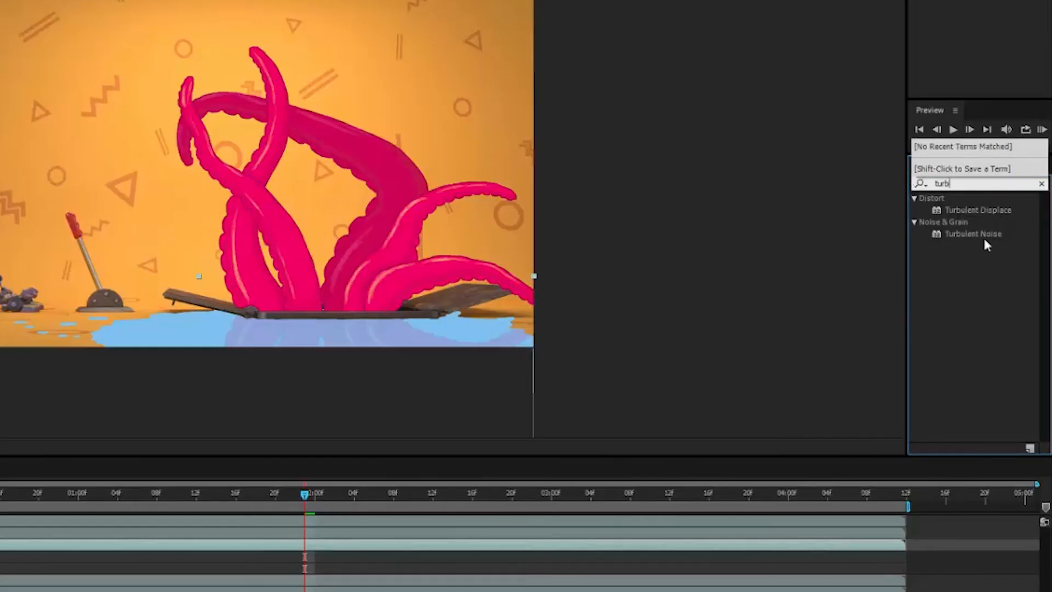
{"action": "left_click_drag", "start_coordinate": [995, 211], "coordinate": [0, 413]}
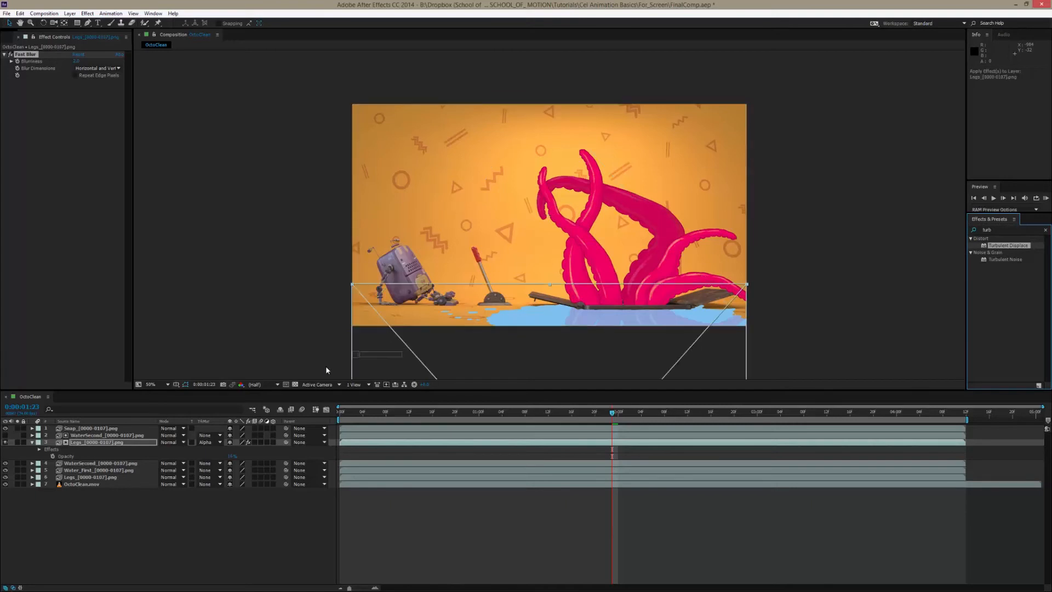
{"action": "left_click_drag", "start_coordinate": [326, 366], "coordinate": [191, 442]}
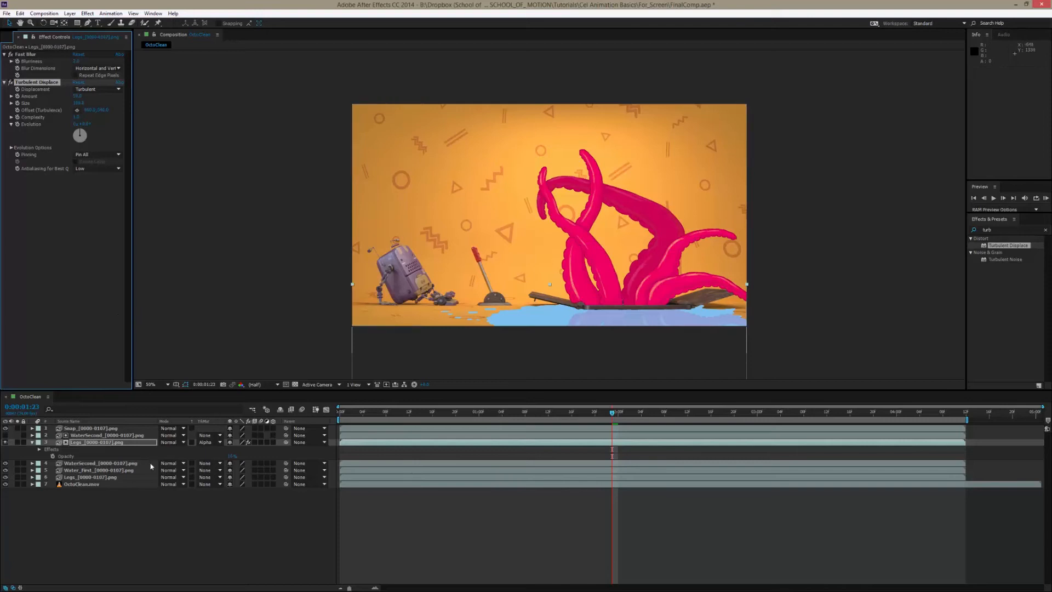
{"action": "left_click", "coordinate": [100, 442]}
{"action": "key", "text": "e"}
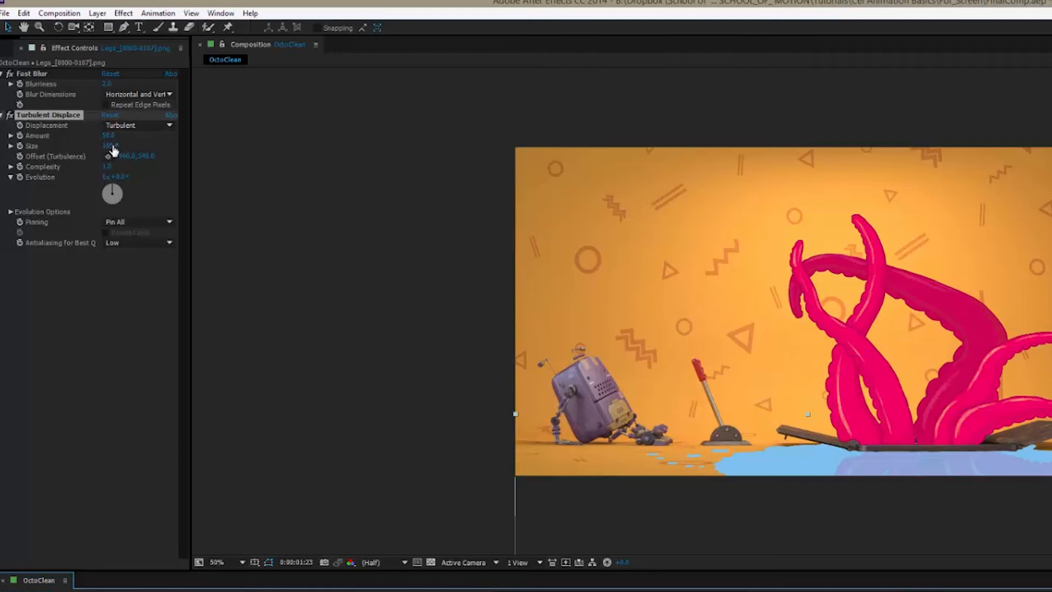
Set the reflection's Turbulent Displace size to 9.5, raise its amount slightly, and preview the distortion with the composition fitted to view
{"action": "left_click_drag", "start_coordinate": [111, 147], "coordinate": [52, 146]}
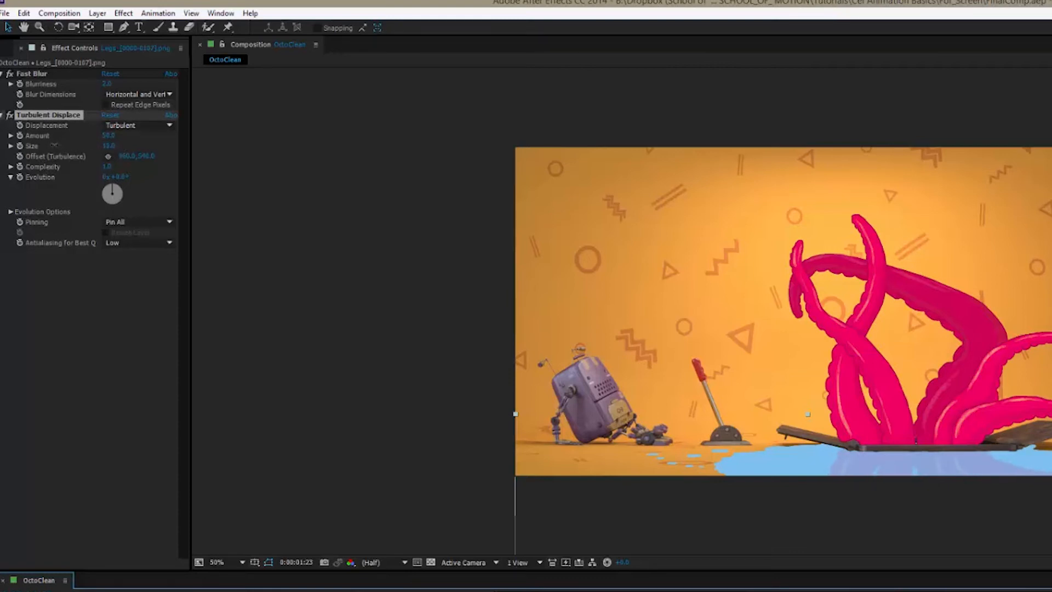
{"action": "left_click_drag", "start_coordinate": [52, 145], "coordinate": [55, 146]}
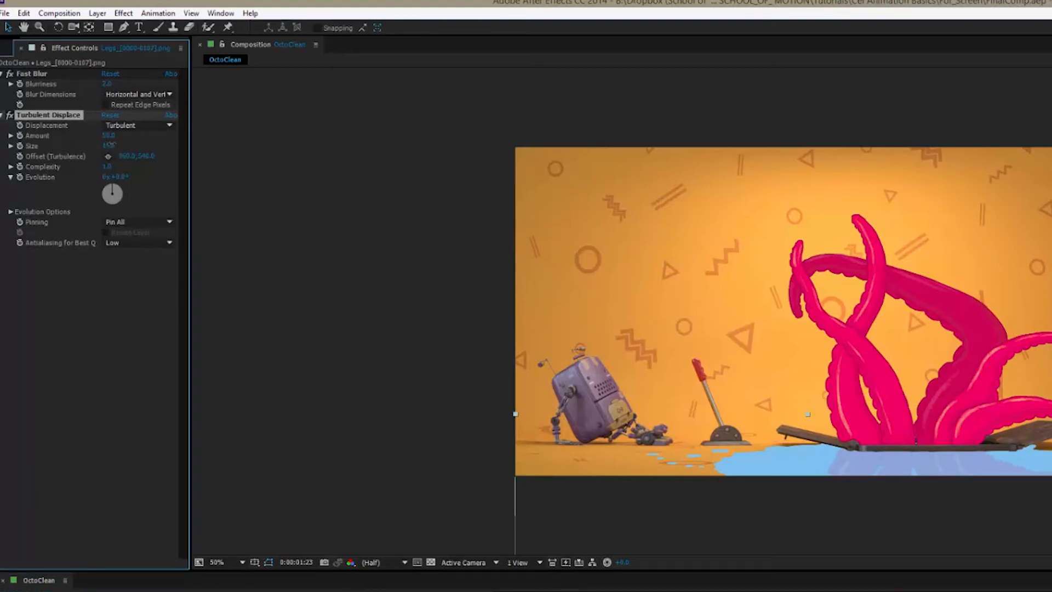
{"action": "left_click", "coordinate": [109, 146]}
{"action": "type", "text": "9.5"}
{"action": "key", "text": "Return"}
{"action": "left_click_drag", "start_coordinate": [110, 136], "coordinate": [126, 136]}
{"action": "left_click", "coordinate": [345, 259]}
{"action": "key", "text": "shift+slash"}
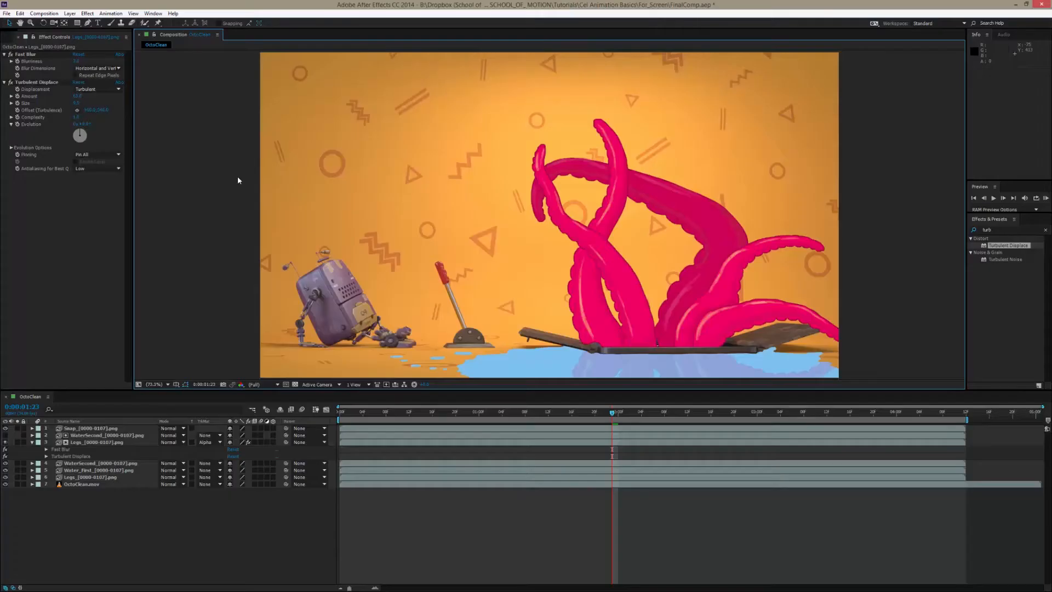
{"action": "mouse_move", "coordinate": [612, 414]}
{"action": "left_mouse_down"}
{"action": "mouse_move", "coordinate": [404, 430]}
{"action": "mouse_move", "coordinate": [783, 443]}
{"action": "mouse_move", "coordinate": [558, 449]}
{"action": "mouse_move", "coordinate": [612, 445]}
{"action": "left_mouse_up"}
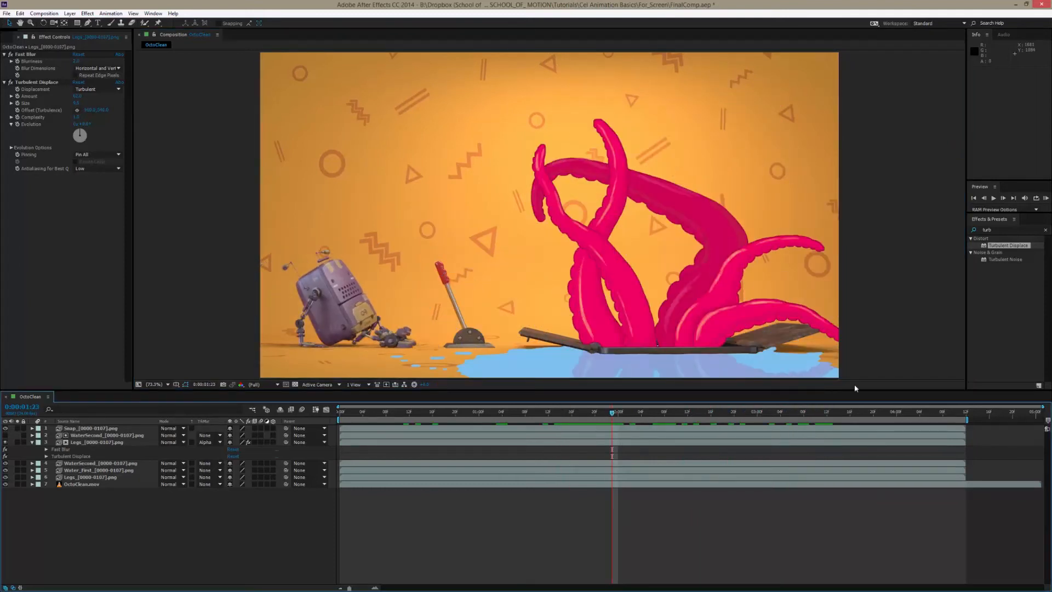
Apply Tint to the flipped Legs layer, map white to the light blue sampled from the water, and check the reflection around 0:00:02:19
{"action": "double_click", "coordinate": [1001, 228]}
{"action": "type", "text": "tint"}
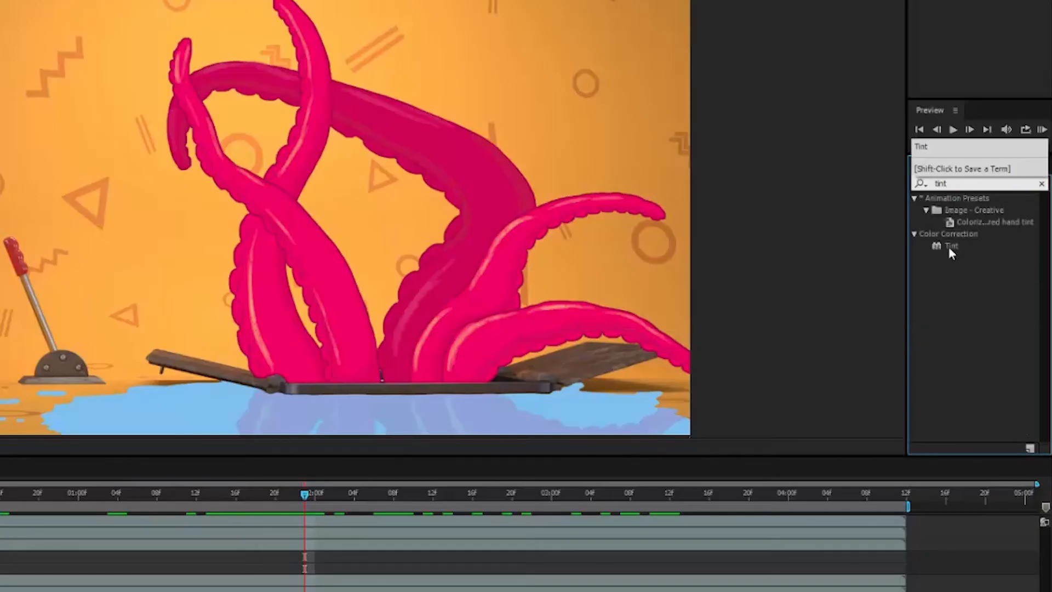
{"action": "left_click_drag", "start_coordinate": [949, 248], "coordinate": [106, 505]}
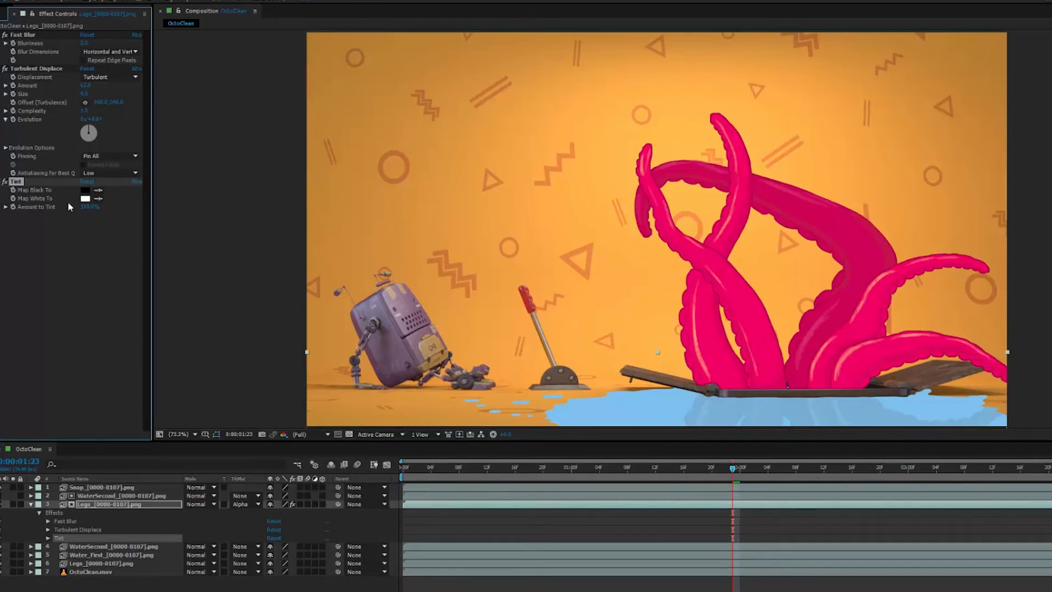
{"action": "left_click", "coordinate": [651, 402]}
{"action": "left_click_drag", "start_coordinate": [733, 469], "coordinate": [929, 489]}
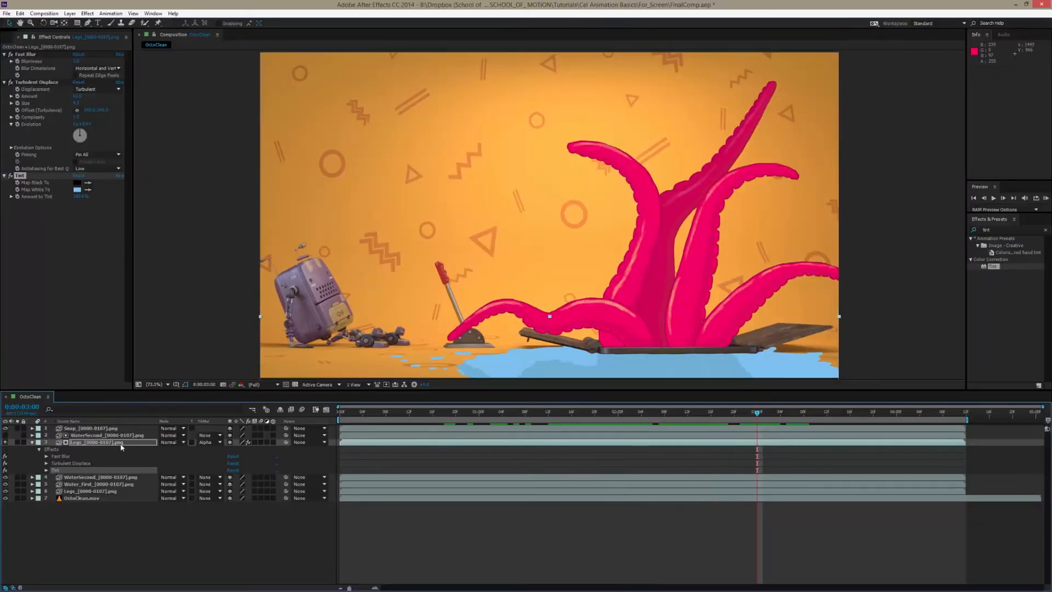
{"action": "key", "text": "t"}
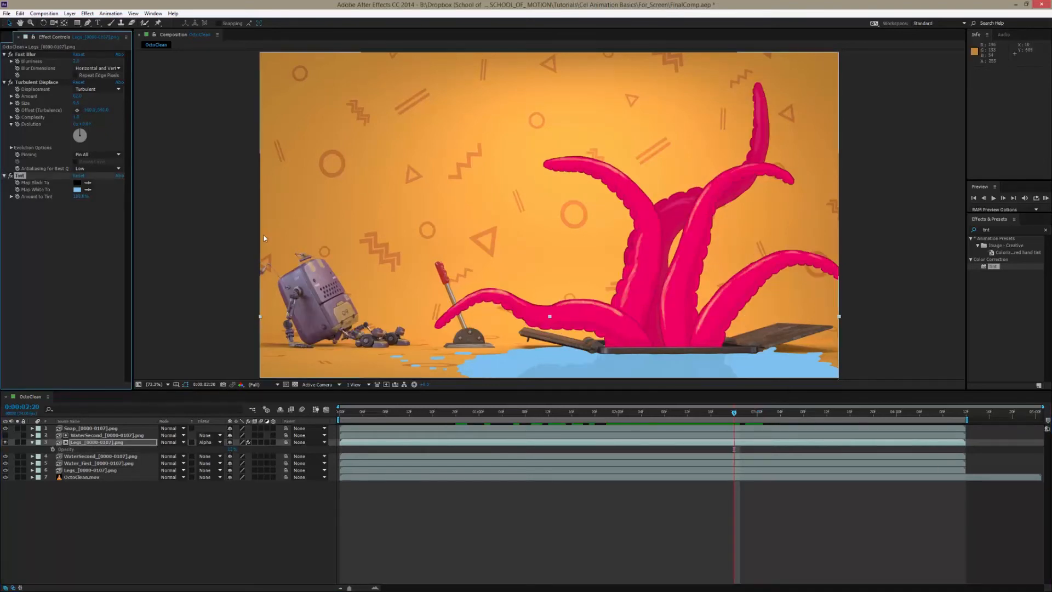
{"action": "mouse_move", "coordinate": [734, 412]}
{"action": "left_mouse_down"}
{"action": "mouse_move", "coordinate": [799, 408]}
{"action": "mouse_move", "coordinate": [706, 412]}
{"action": "mouse_move", "coordinate": [703, 423]}
{"action": "mouse_move", "coordinate": [729, 412]}
{"action": "left_mouse_up"}
Lower the visible WaterSecond layer's opacity slightly so the water turns a little transparent, and preview the splash at 0:00:01:14
{"action": "left_click", "coordinate": [141, 437]}
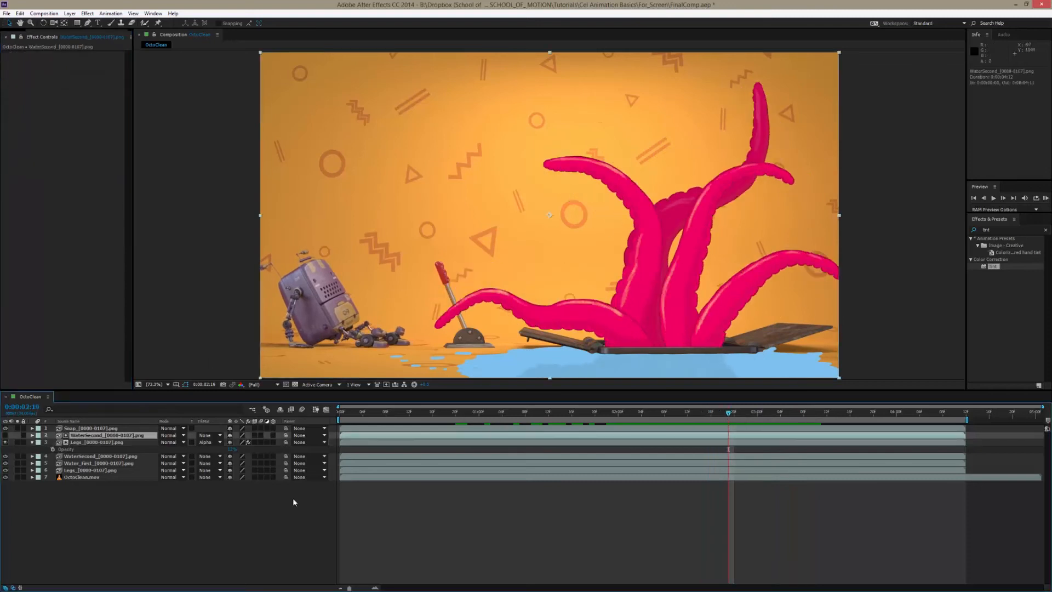
{"action": "left_click", "coordinate": [105, 456]}
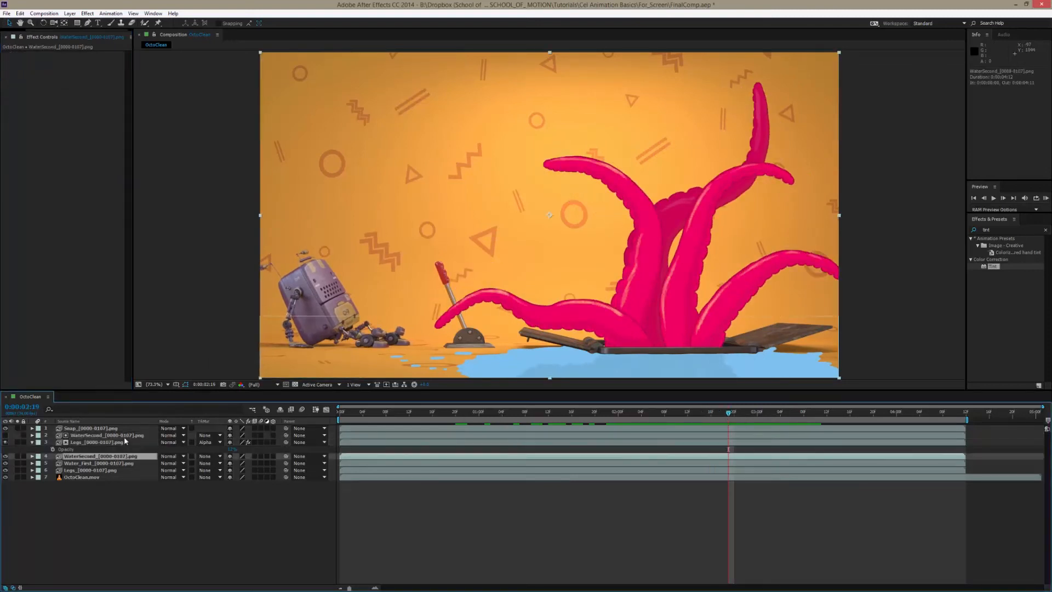
{"action": "key", "text": "t"}
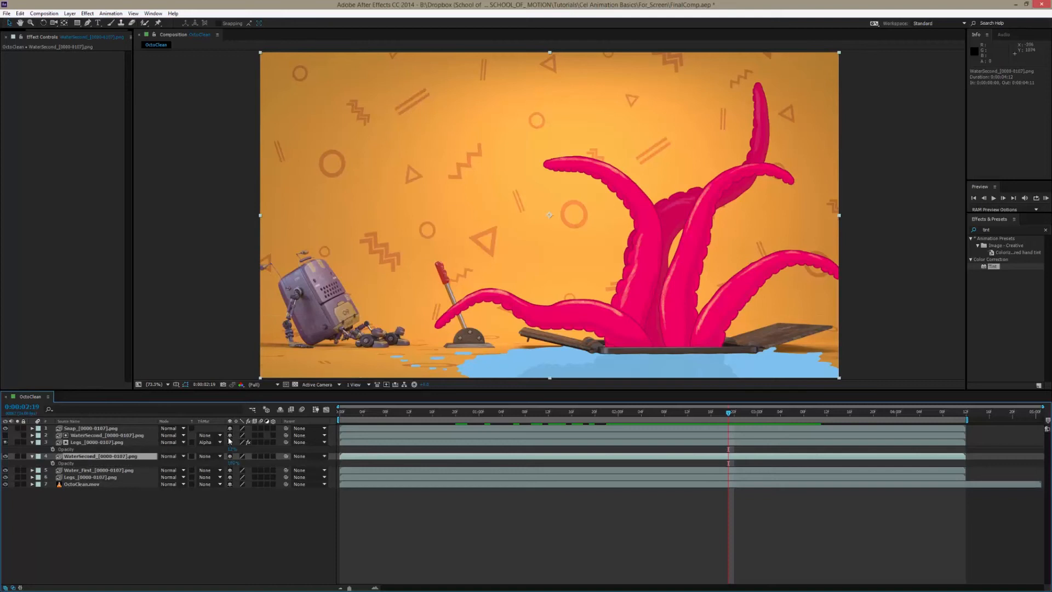
{"action": "left_click_drag", "start_coordinate": [234, 464], "coordinate": [228, 463]}
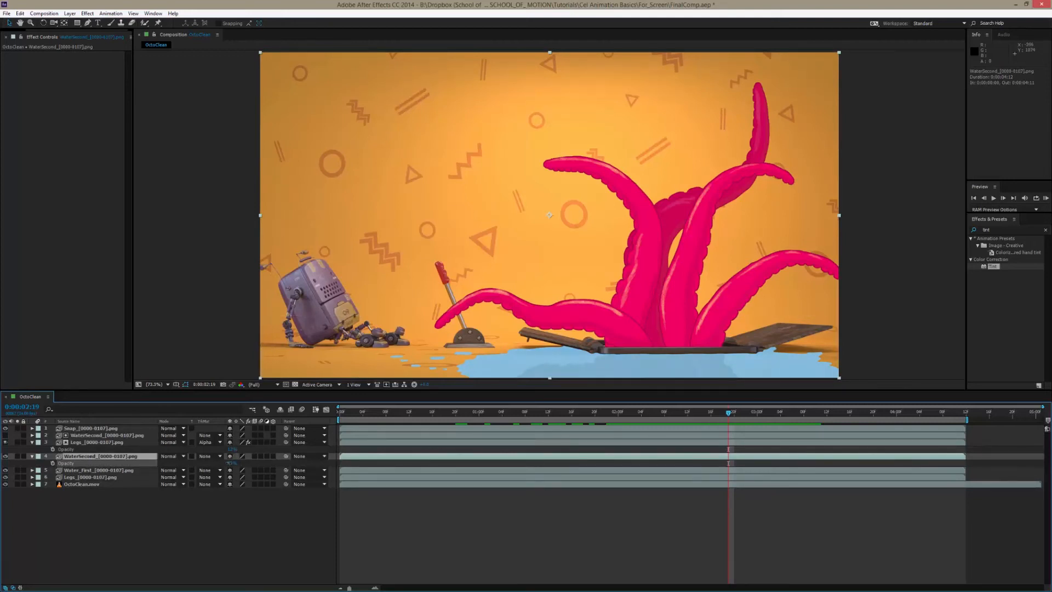
{"action": "left_click_drag", "start_coordinate": [729, 412], "coordinate": [711, 450]}
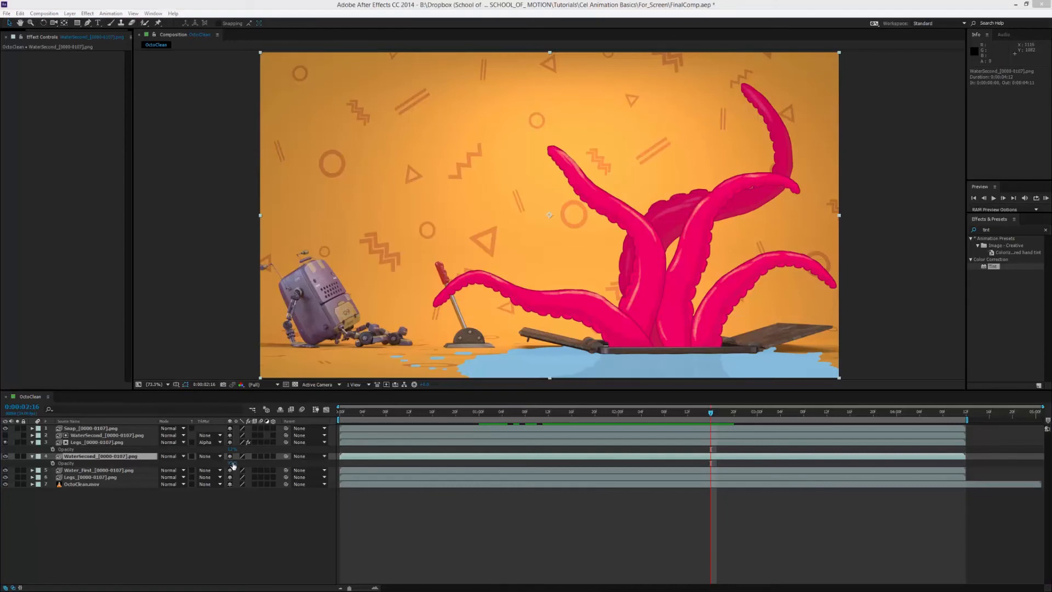
{"action": "left_click_drag", "start_coordinate": [232, 464], "coordinate": [228, 462]}
{"action": "key", "text": "space"}
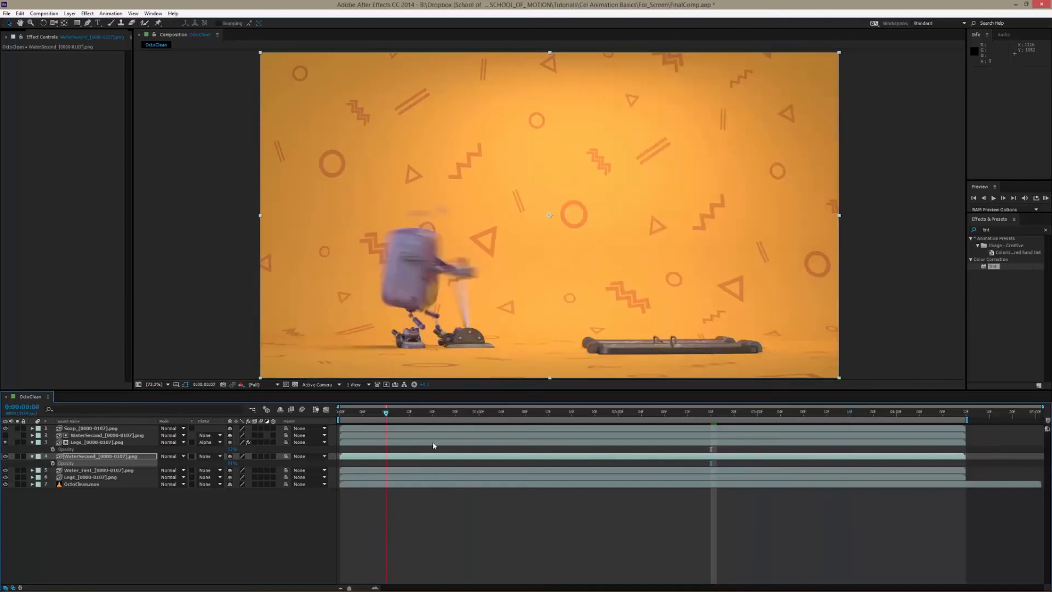
{"action": "left_click_drag", "start_coordinate": [563, 438], "coordinate": [560, 437]}
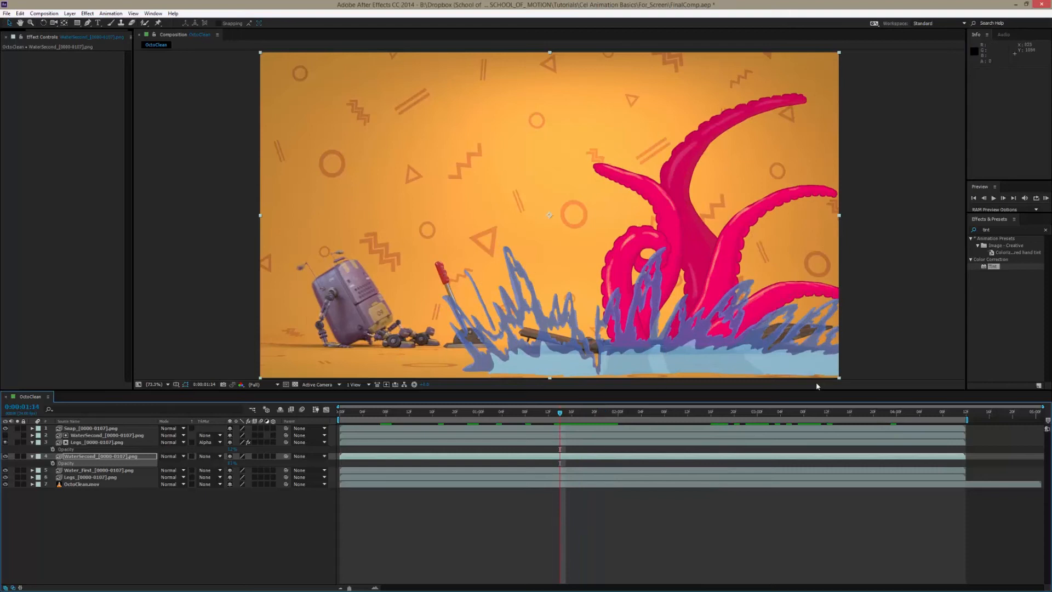
{"action": "mouse_move", "coordinate": [561, 413]}
{"action": "left_mouse_down"}
{"action": "mouse_move", "coordinate": [598, 414]}
{"action": "mouse_move", "coordinate": [561, 414]}
{"action": "left_mouse_up"}
Apply Hue/Saturation to the visible WaterSecond layer, raise its master saturation moderately, and compare the water with and without the effect at 0:00:01:18
{"action": "left_click", "coordinate": [970, 230]}
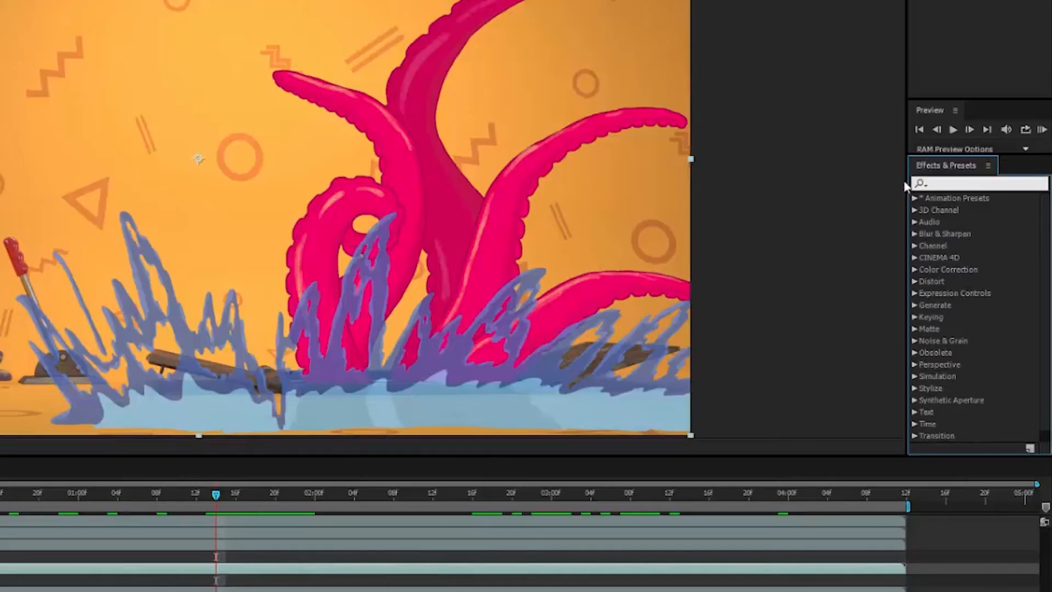
{"action": "type", "text": "hue"}
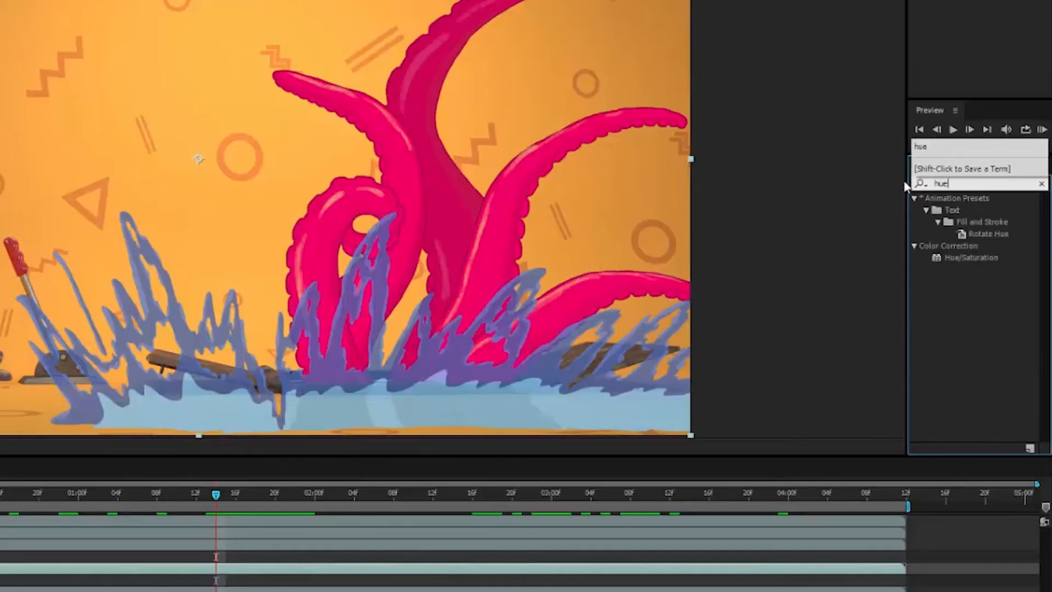
{"action": "left_click_drag", "start_coordinate": [965, 260], "coordinate": [1, 540]}
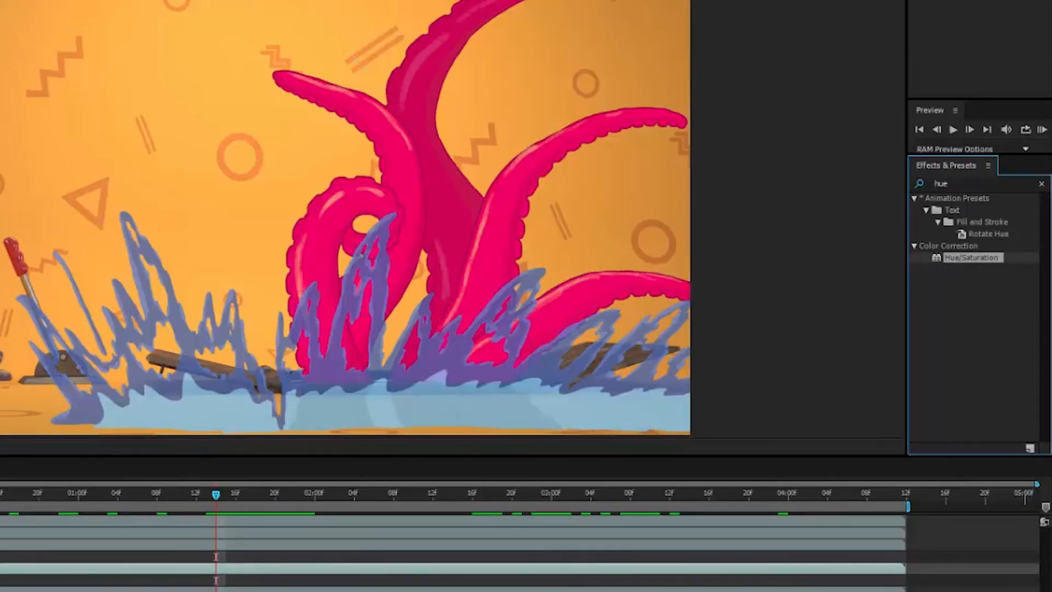
{"action": "key", "text": "ctrl+z"}
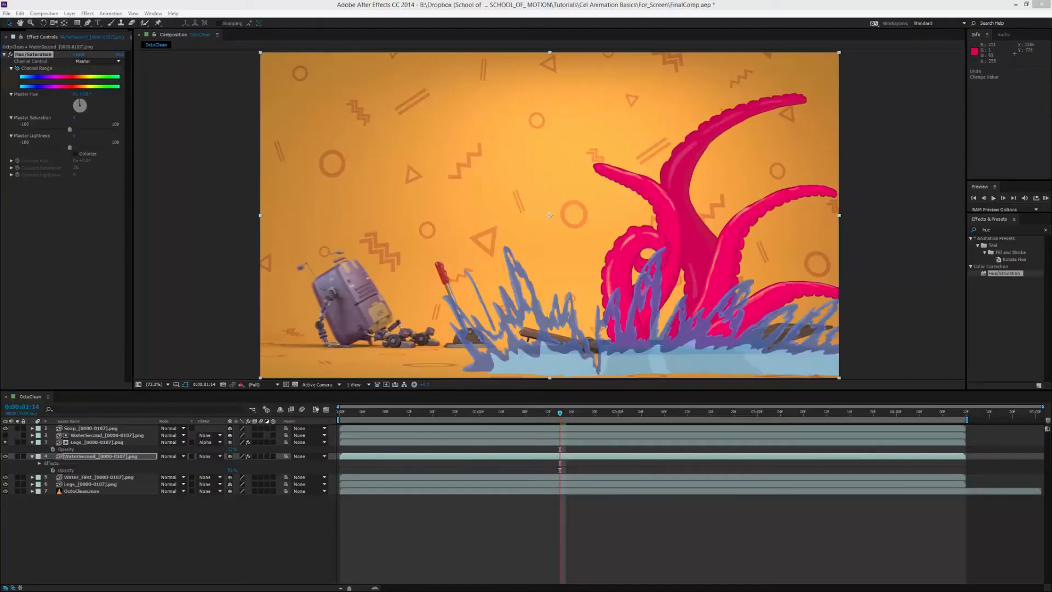
{"action": "left_click", "coordinate": [85, 133]}
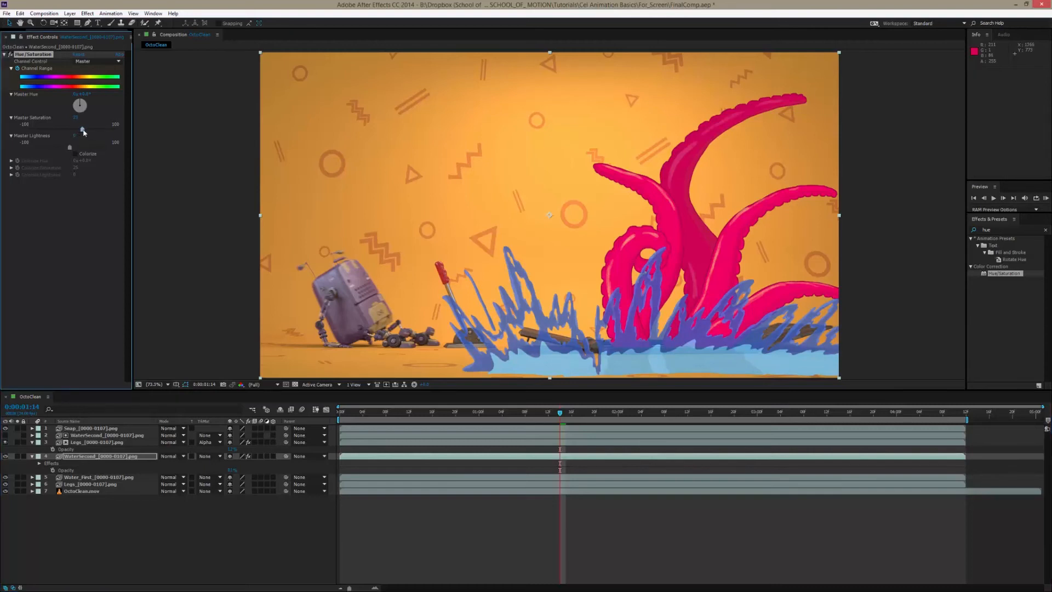
{"action": "left_click_drag", "start_coordinate": [566, 417], "coordinate": [585, 436]}
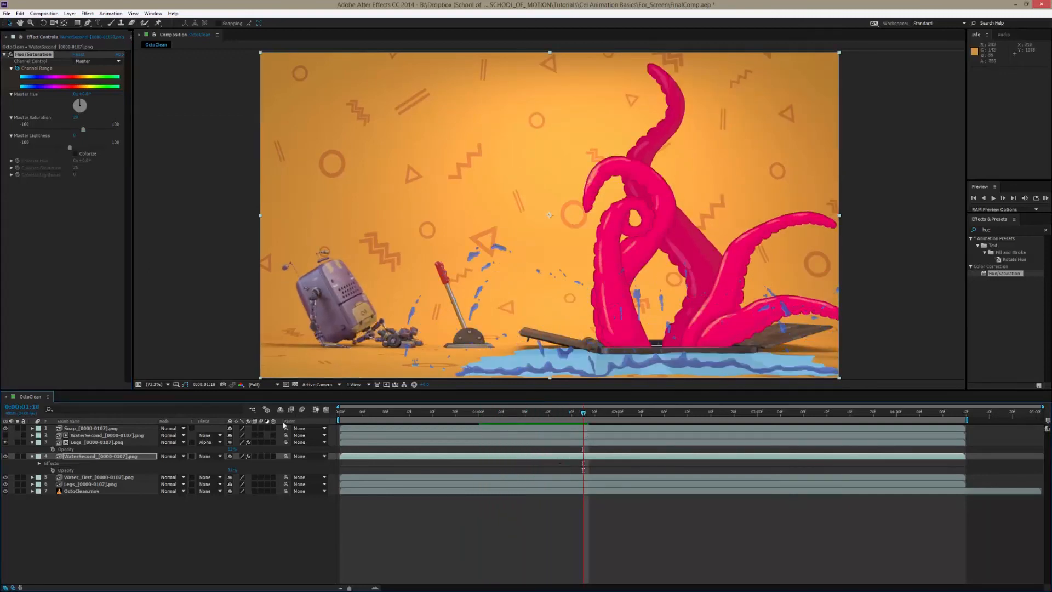
{"action": "left_click", "coordinate": [12, 56]}
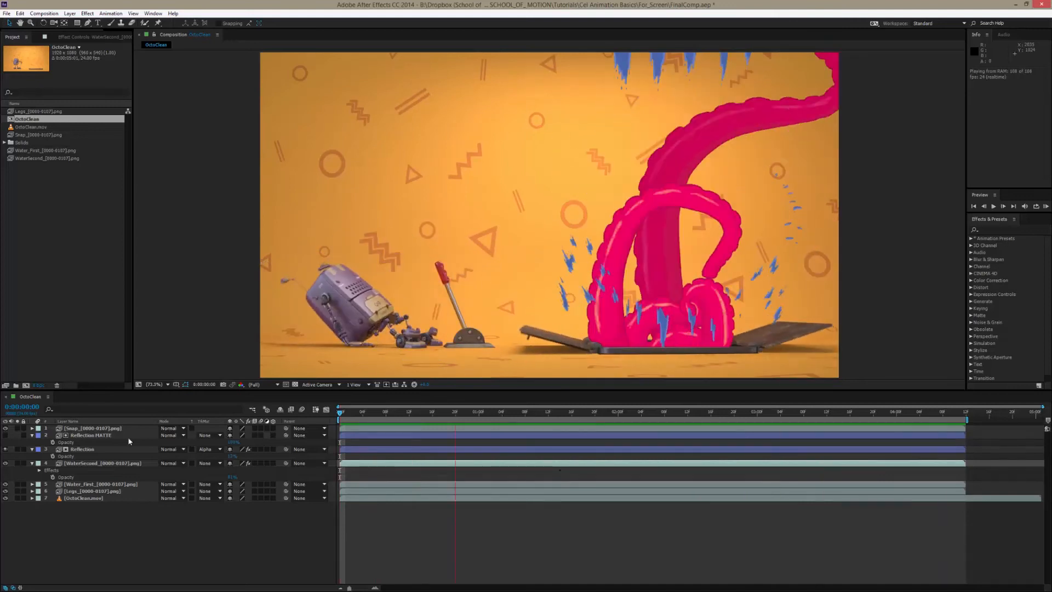
Duplicate the original Legs layer at 0:00:01:22 and apply the Fill effect to the upper copy
{"action": "left_click", "coordinate": [198, 544]}
{"action": "left_click_drag", "start_coordinate": [350, 416], "coordinate": [607, 429]}
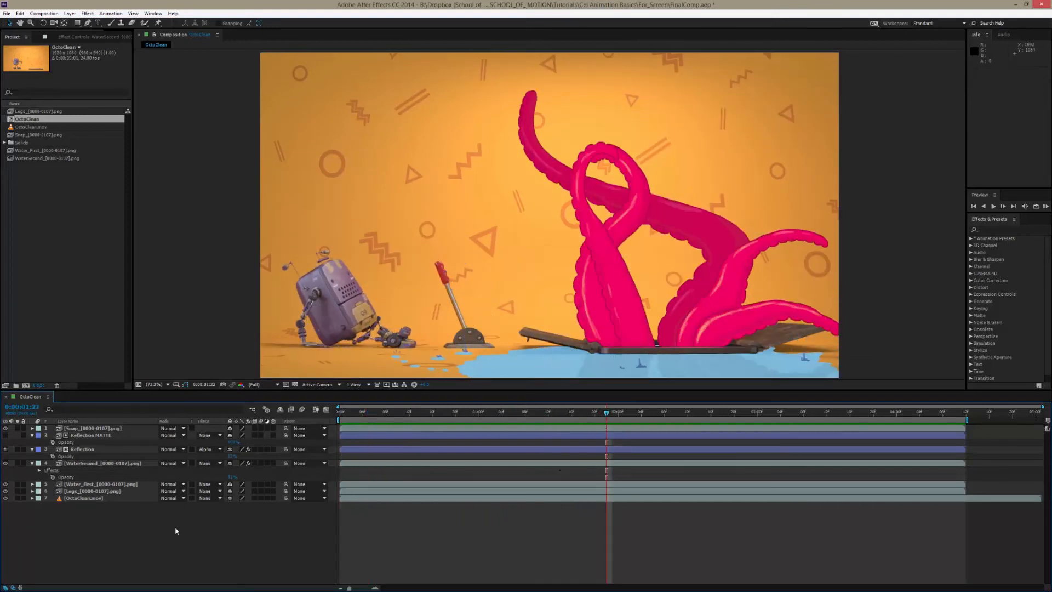
{"action": "left_click", "coordinate": [100, 491]}
{"action": "key", "text": "ctrl+d"}
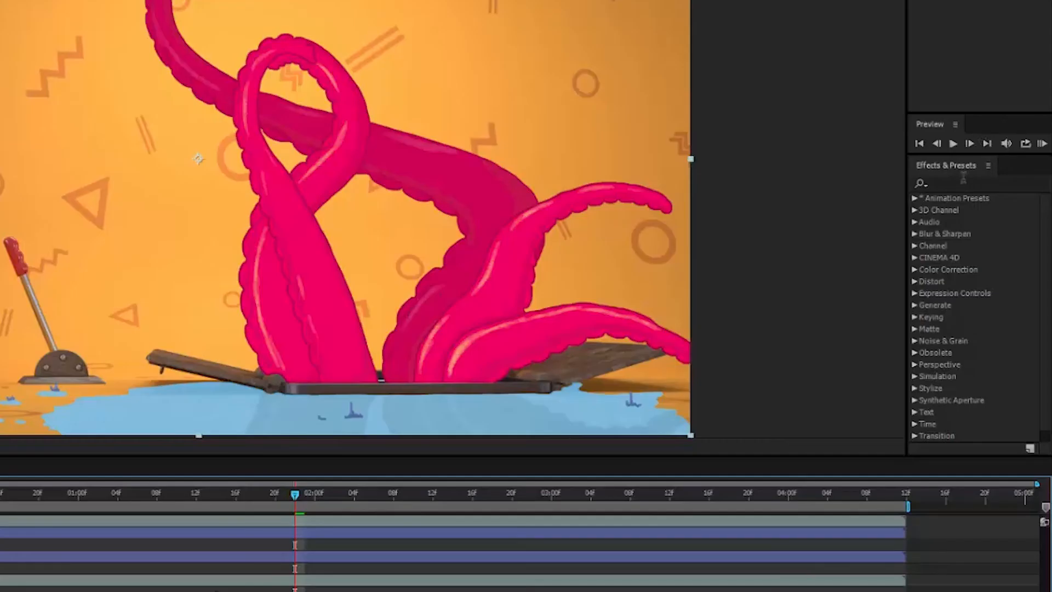
{"action": "left_click", "coordinate": [994, 227]}
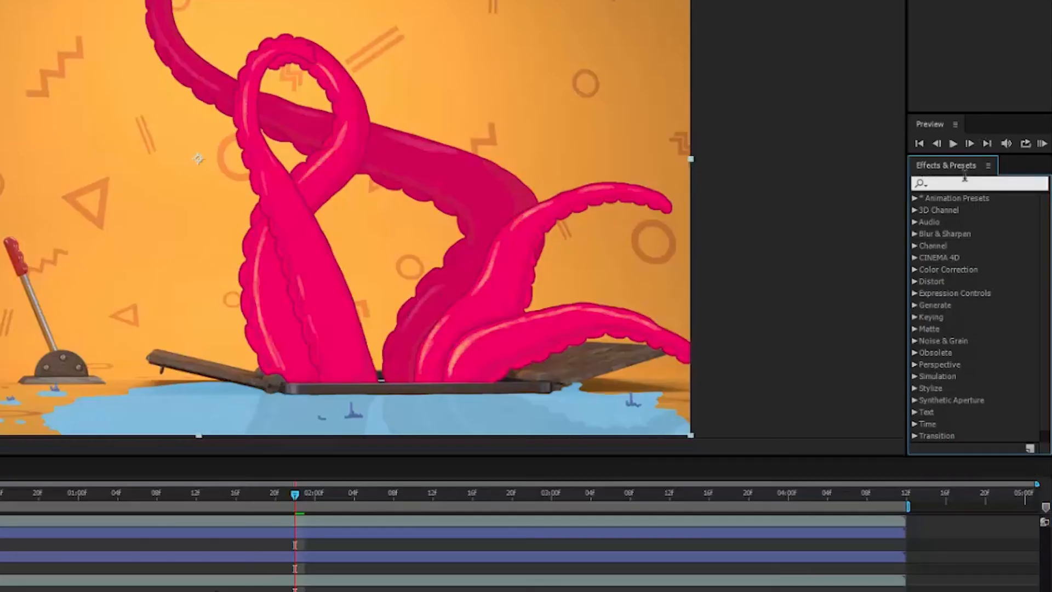
{"action": "type", "text": "fill"}
{"action": "left_click_drag", "start_coordinate": [950, 270], "coordinate": [81, 492]}
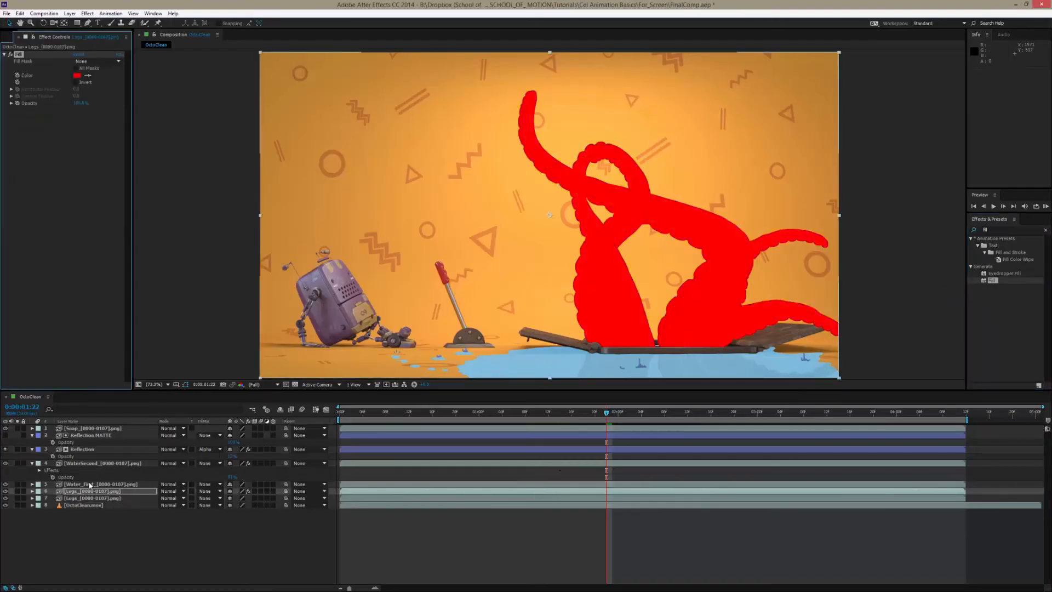
Set the duplicate Legs layer's Fill colour to a dark brown sampled from beneath the robot
{"action": "left_click", "coordinate": [89, 74]}
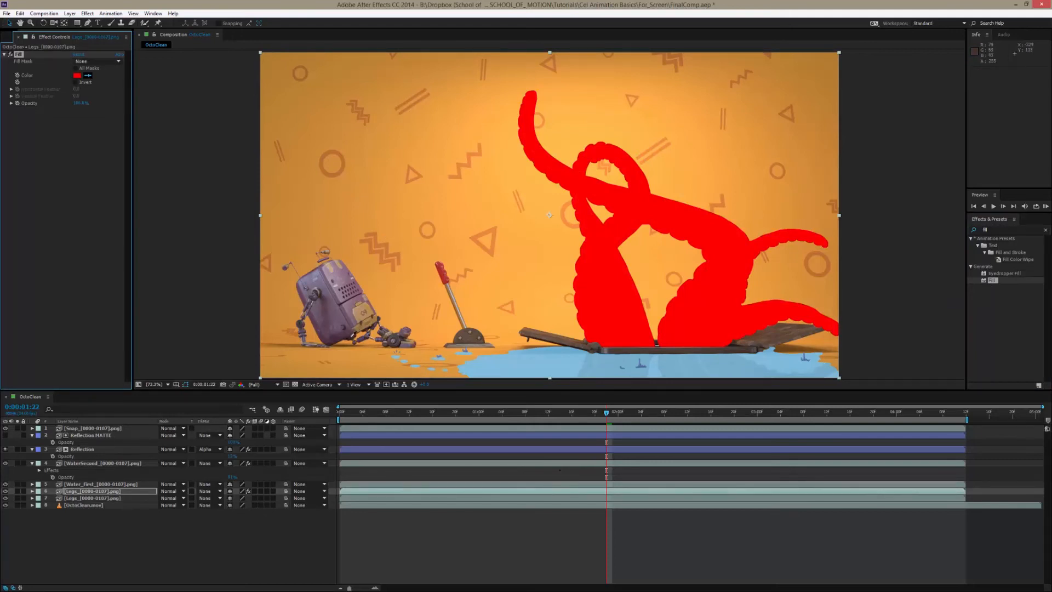
{"action": "left_click", "coordinate": [354, 336]}
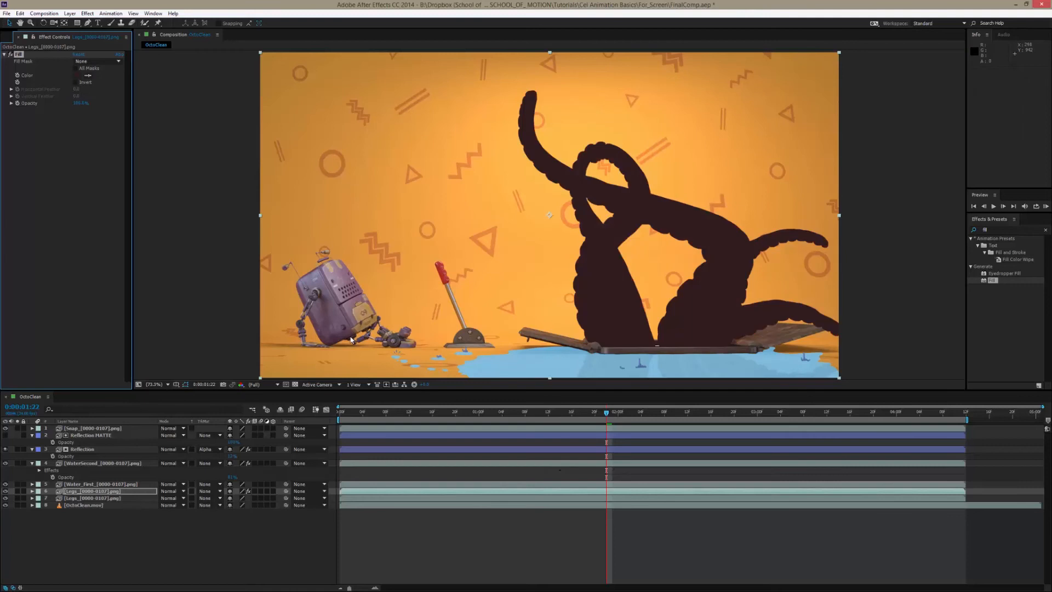
{"action": "key", "text": "ctrl+z"}
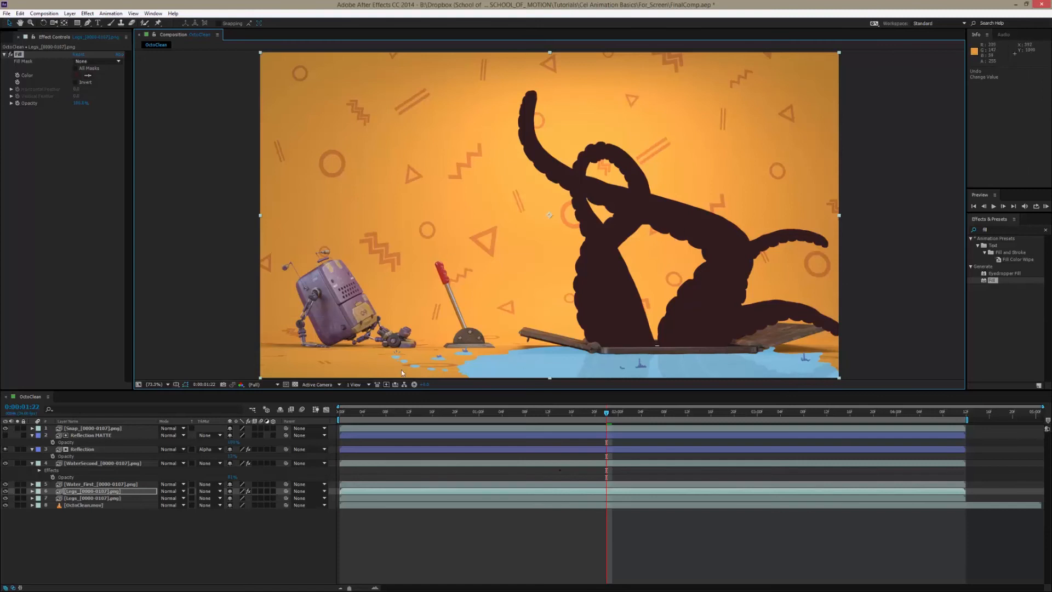
{"action": "left_click", "coordinate": [116, 491]}
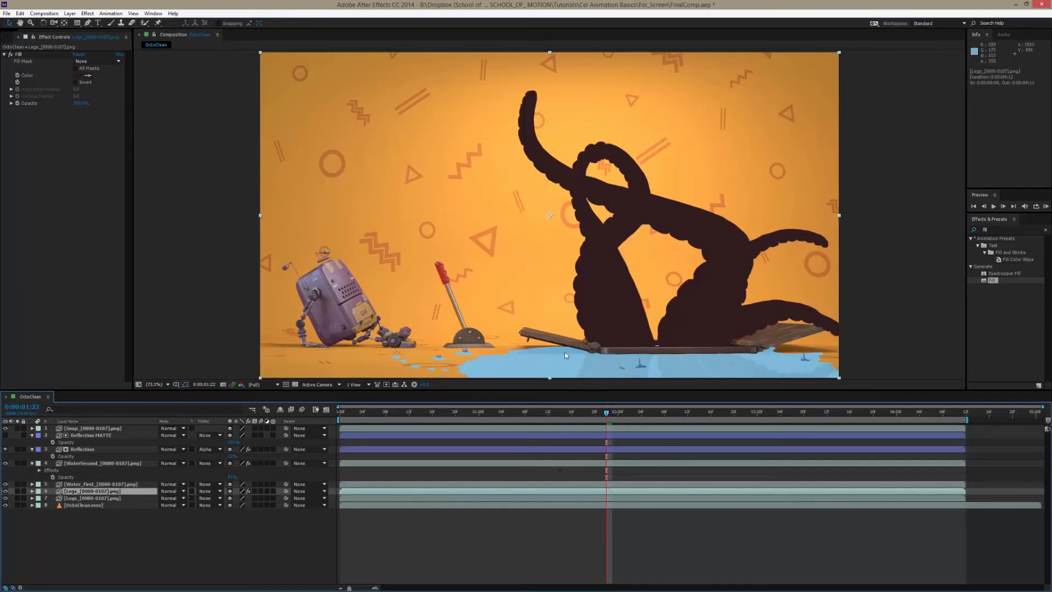
Apply CC Slant to the dark duplicate Legs layer, slant the silhouette toward the robot with a negative Slant, and enable Stretching
{"action": "left_click_drag", "start_coordinate": [989, 229], "coordinate": [969, 227]}
{"action": "type", "text": "c"}
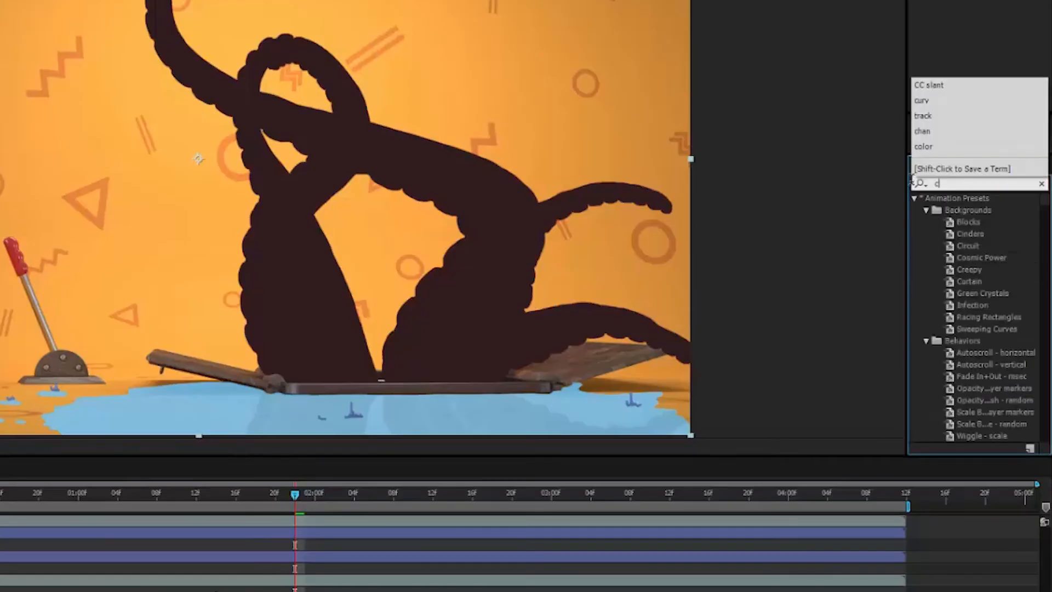
{"action": "type", "text": "c slan"}
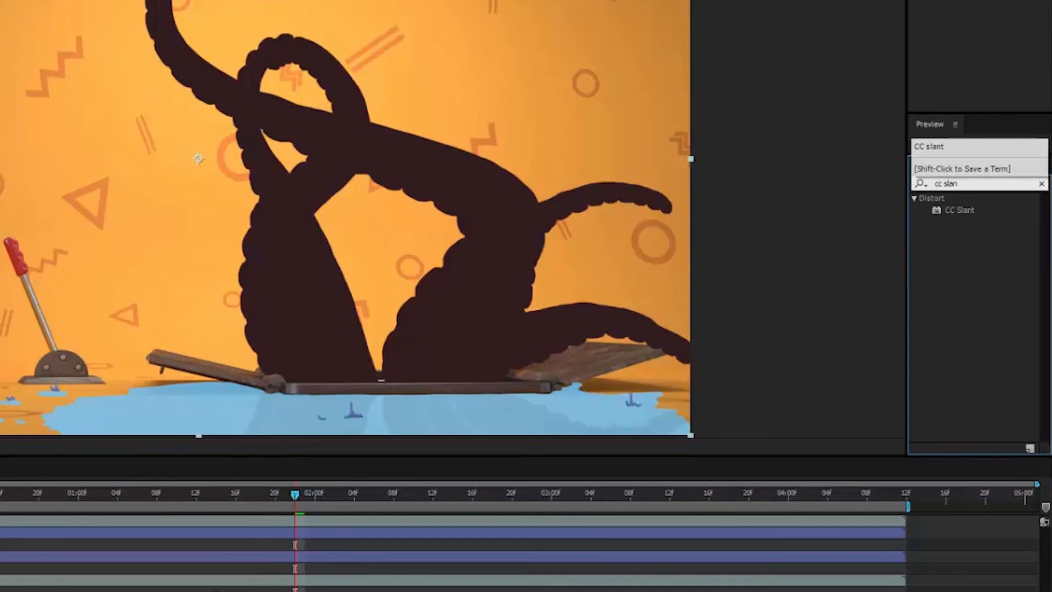
{"action": "double_click", "coordinate": [962, 210]}
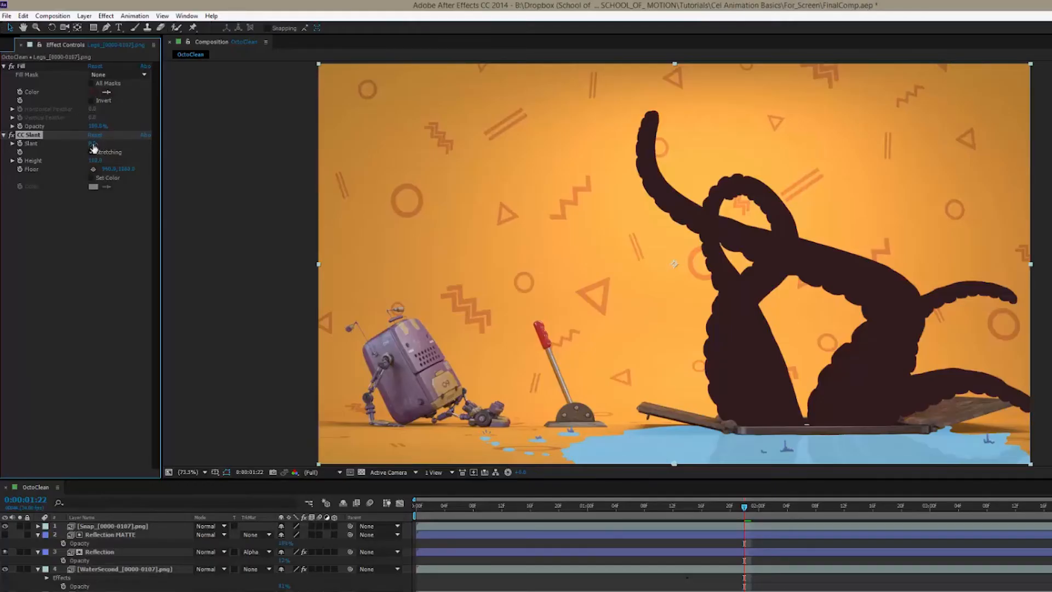
{"action": "left_click_drag", "start_coordinate": [92, 143], "coordinate": [79, 146]}
{"action": "left_click", "coordinate": [91, 151]}
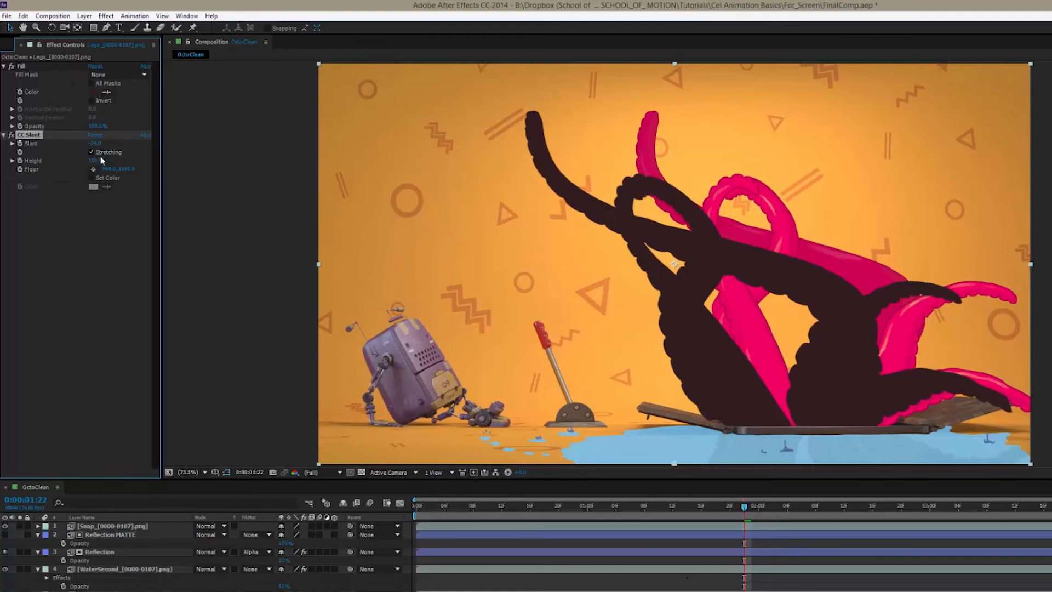
Flatten the silhouette with a CC Slant Height of about 4, align its Floor with the hatch, and preview the shadow up to 0:00:02:20
{"action": "mouse_move", "coordinate": [95, 160]}
{"action": "left_mouse_down"}
{"action": "mouse_move", "coordinate": [51, 167]}
{"action": "mouse_move", "coordinate": [60, 167]}
{"action": "left_mouse_up"}
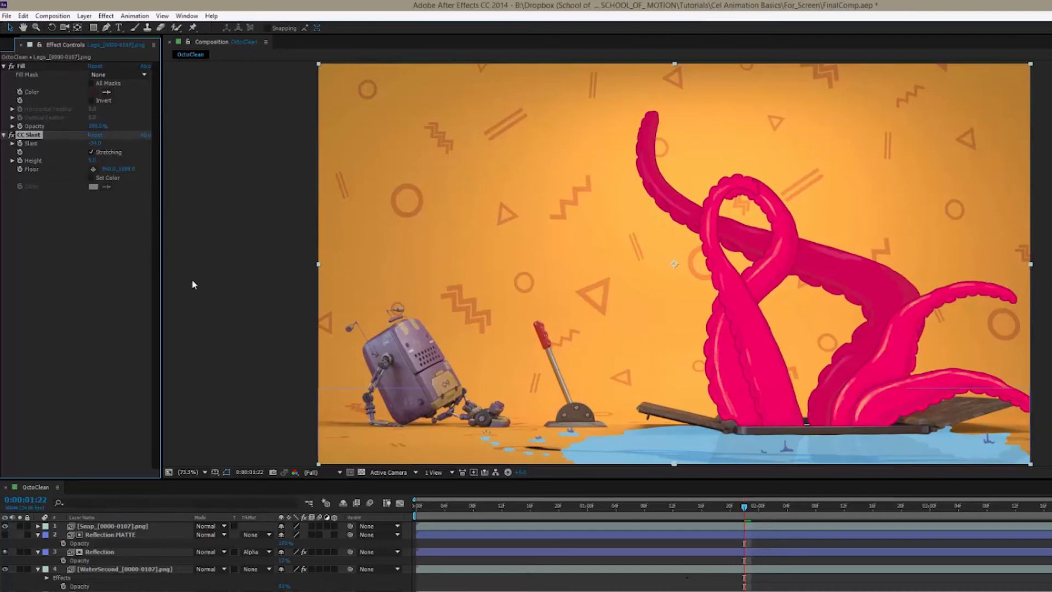
{"action": "left_click_drag", "start_coordinate": [129, 170], "coordinate": [94, 170]}
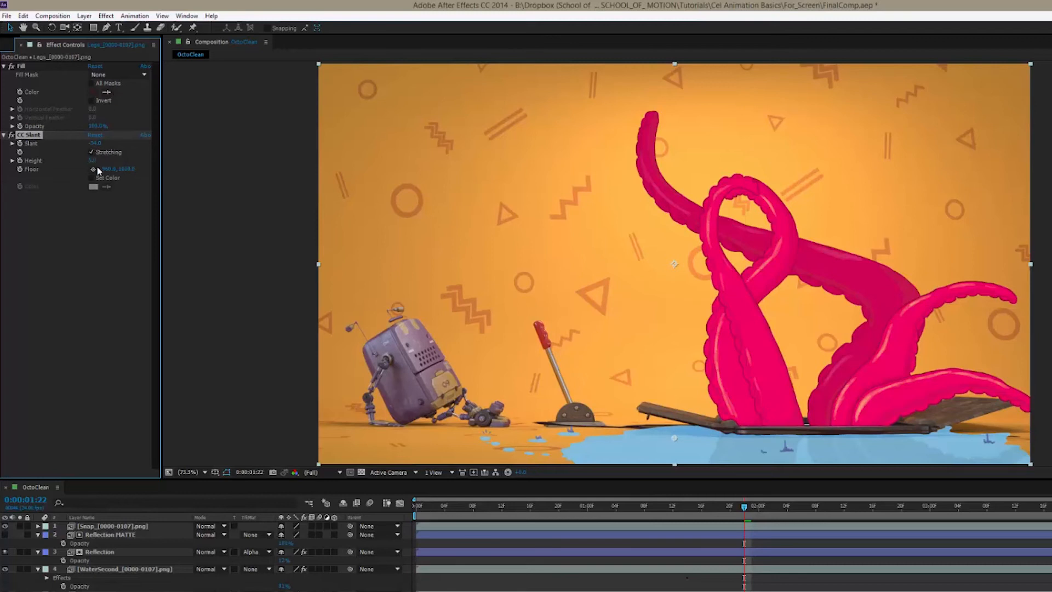
{"action": "left_click", "coordinate": [92, 161]}
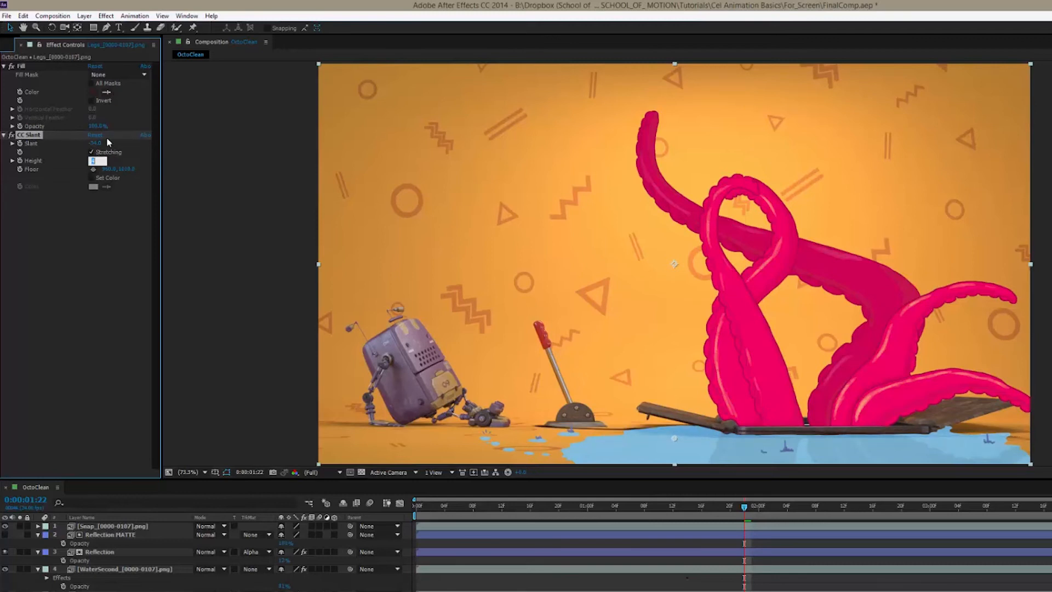
{"action": "left_click", "coordinate": [105, 240]}
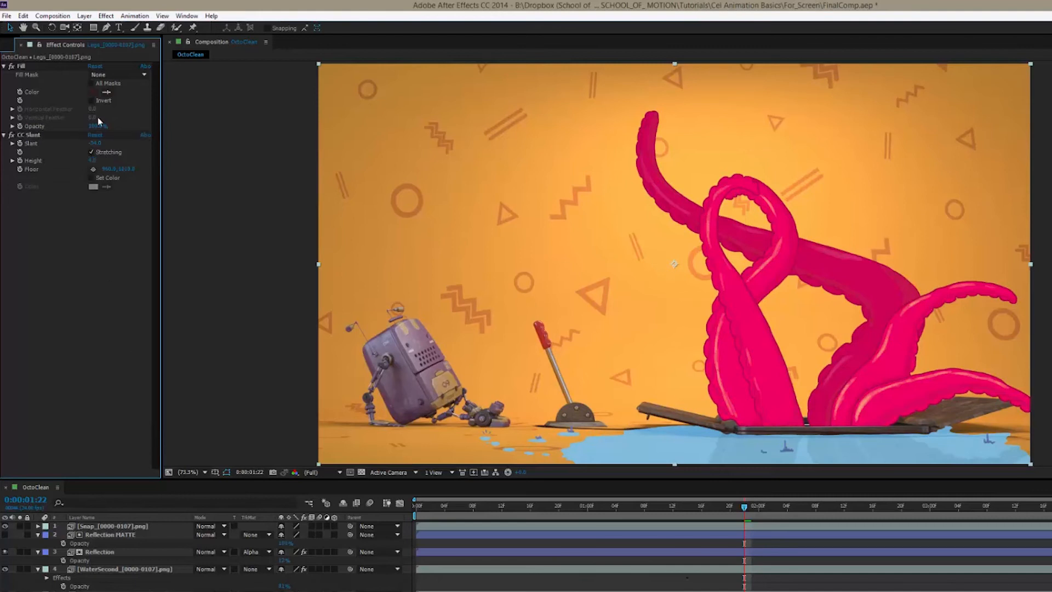
{"action": "left_click_drag", "start_coordinate": [129, 169], "coordinate": [131, 169]}
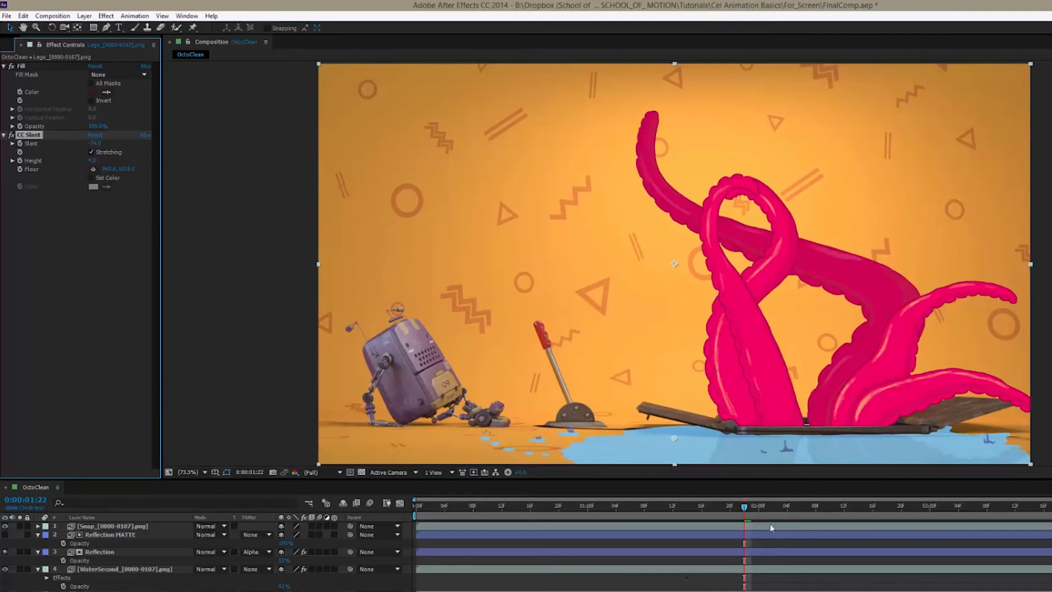
{"action": "left_click_drag", "start_coordinate": [744, 508], "coordinate": [858, 511]}
{"action": "left_click_drag", "start_coordinate": [877, 512], "coordinate": [899, 514]}
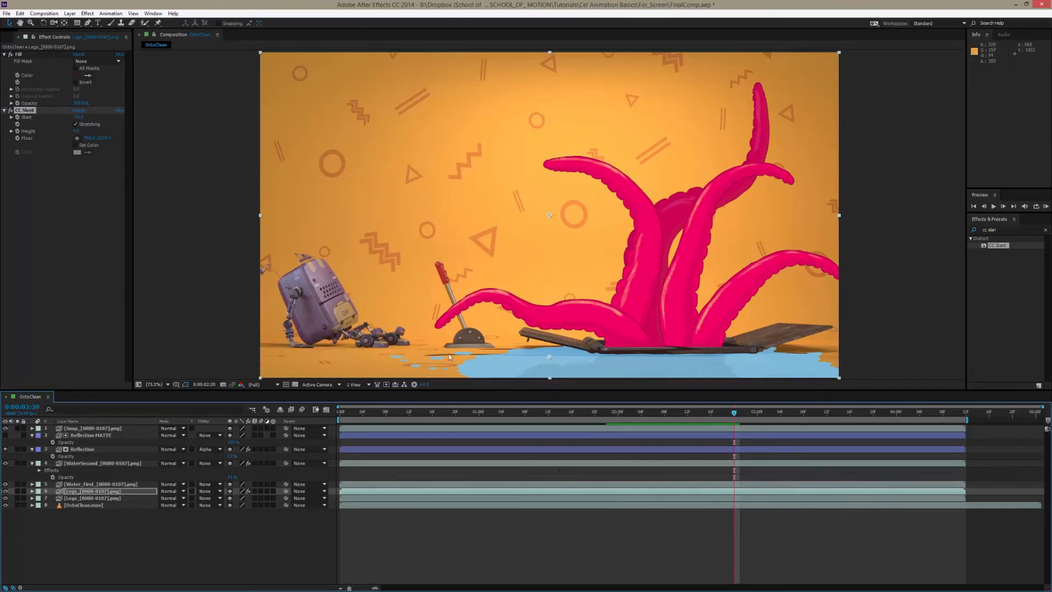
Apply Fast Blur to the shadow layer at 0:00:02:04, raise its Blurriness slightly, and check the softened shadow up to 0:00:02:08
{"action": "left_click_drag", "start_coordinate": [738, 416], "coordinate": [639, 418]}
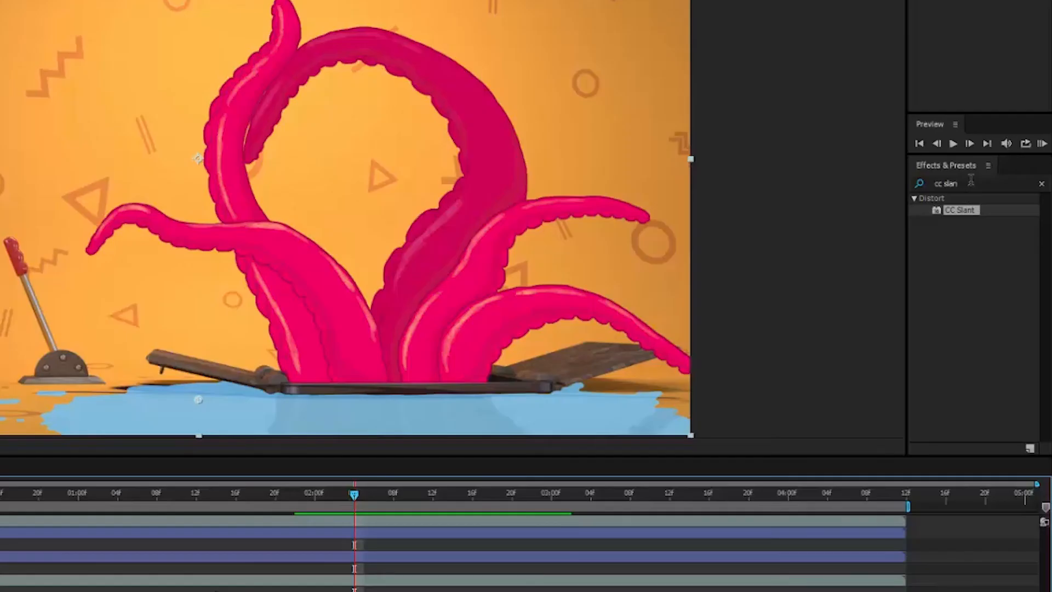
{"action": "left_click", "coordinate": [971, 181]}
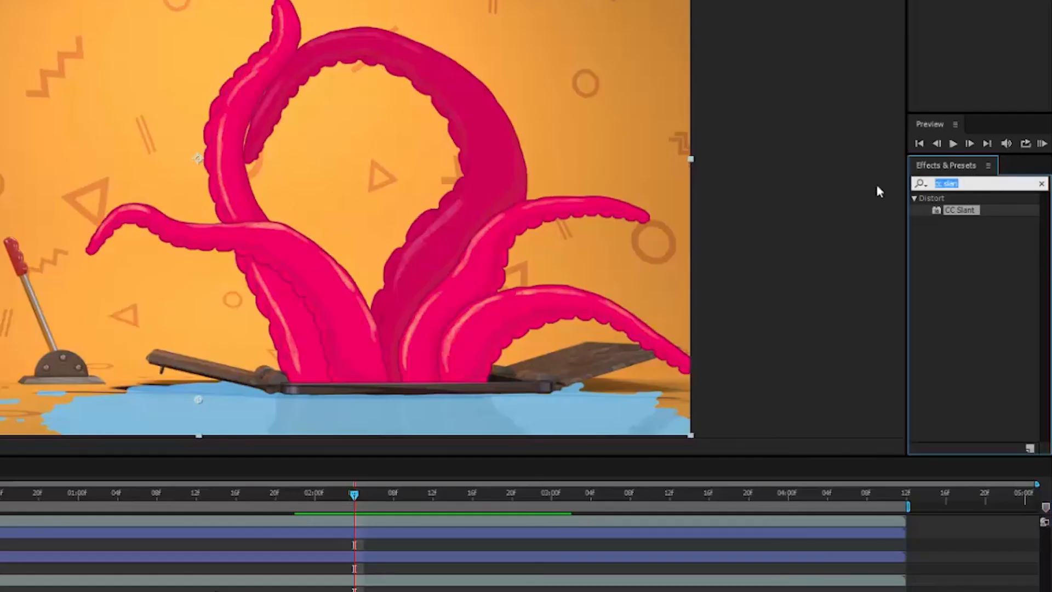
{"action": "type", "text": "fast"}
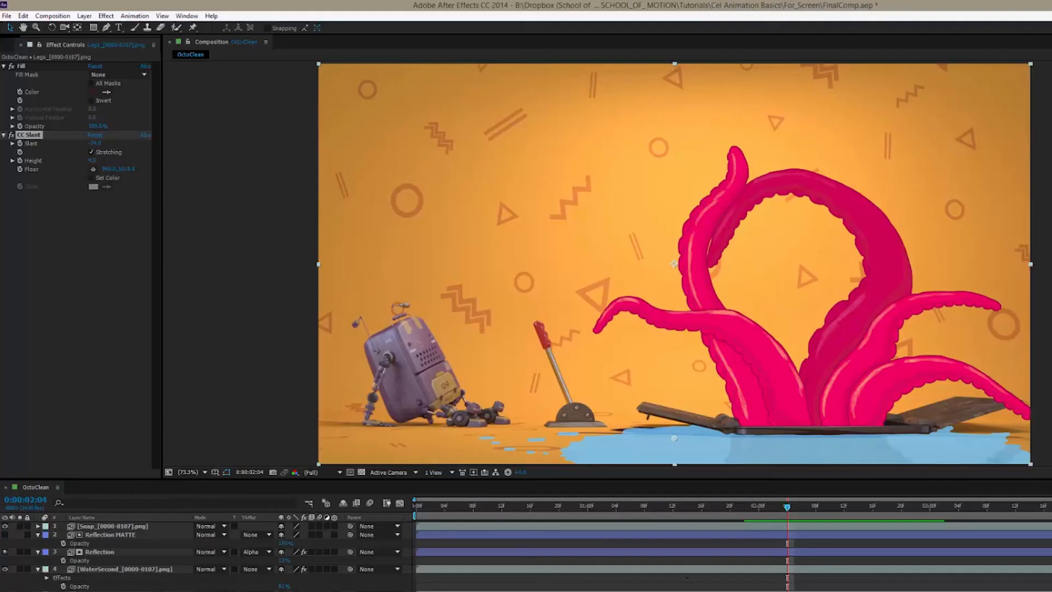
{"action": "double_click", "coordinate": [1049, 207]}
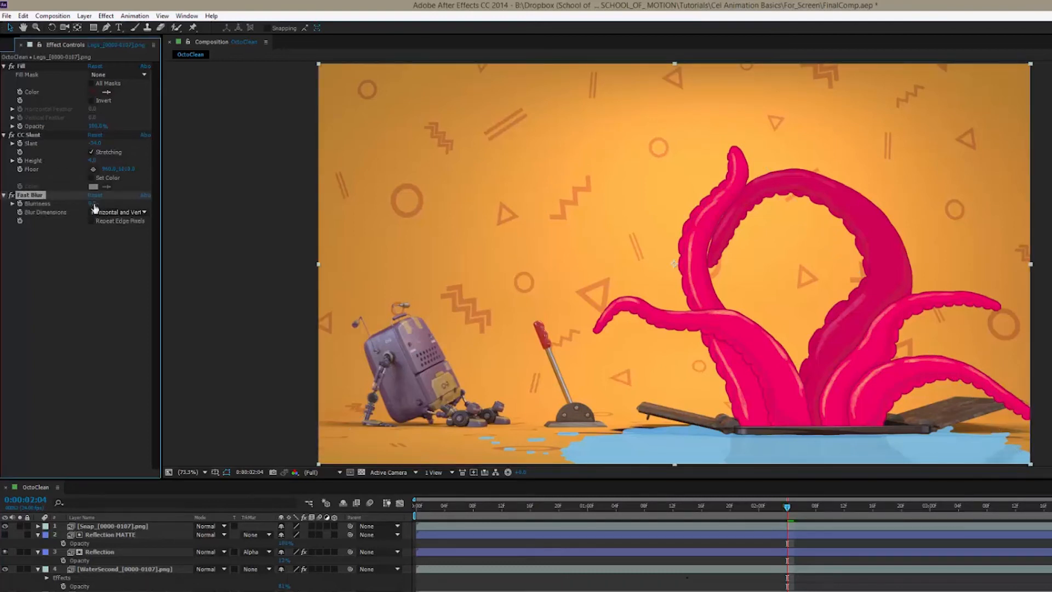
{"action": "left_click_drag", "start_coordinate": [92, 204], "coordinate": [98, 203]}
{"action": "left_click_drag", "start_coordinate": [787, 506], "coordinate": [810, 524]}
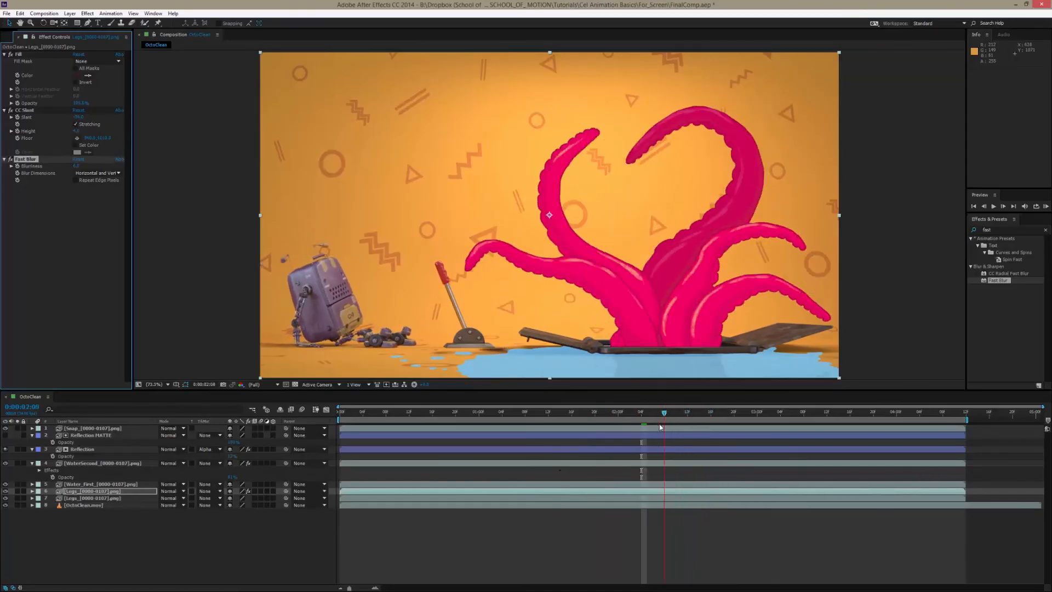
Lower the opacity of the blurred shadow layer moderately and preview it around 0:00:02:08
{"action": "left_click", "coordinate": [119, 492]}
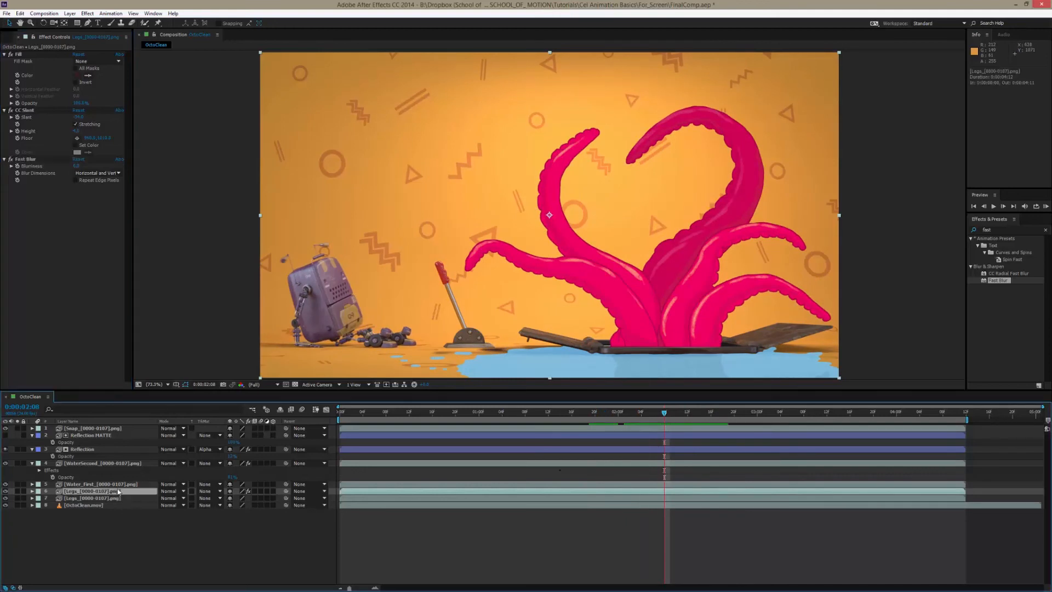
{"action": "key", "text": "t"}
{"action": "left_click_drag", "start_coordinate": [232, 498], "coordinate": [221, 497]}
{"action": "mouse_move", "coordinate": [666, 415]}
{"action": "left_mouse_down"}
{"action": "mouse_move", "coordinate": [814, 415]}
{"action": "mouse_move", "coordinate": [582, 415]}
{"action": "mouse_move", "coordinate": [684, 426]}
{"action": "mouse_move", "coordinate": [664, 426]}
{"action": "left_mouse_up"}
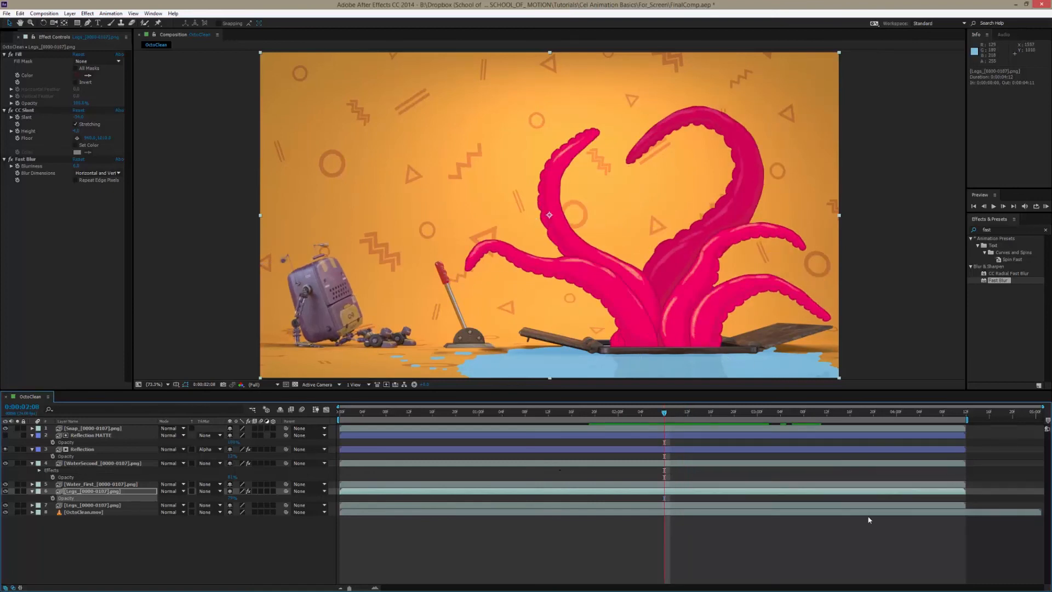
Create a comp-size red solid named MATTE directly above the shadow layer and lower its opacity until the scene shows through
{"action": "left_click", "coordinate": [106, 492]}
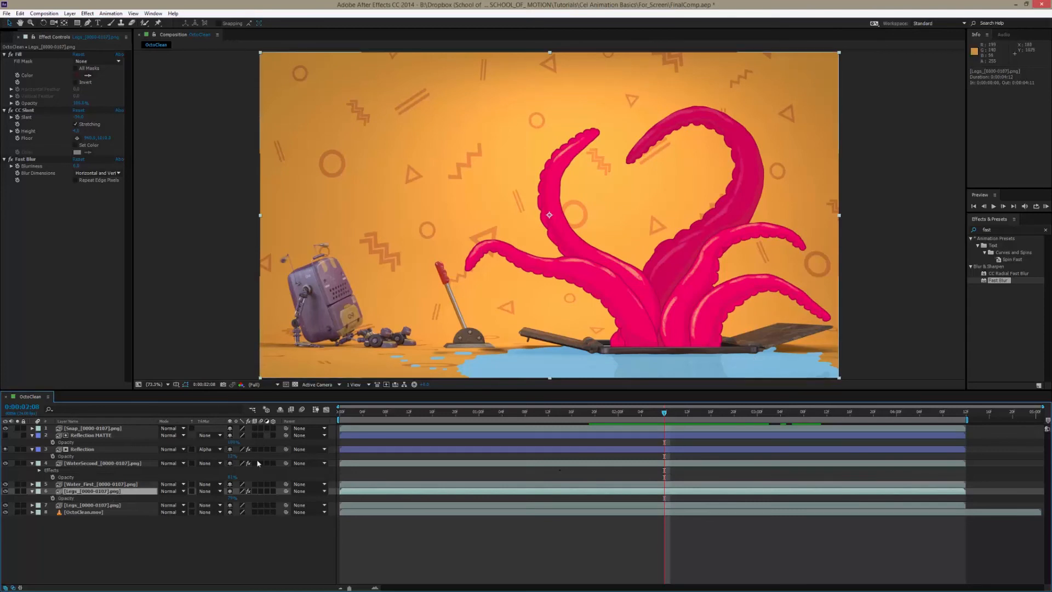
{"action": "key", "text": "ctrl+y"}
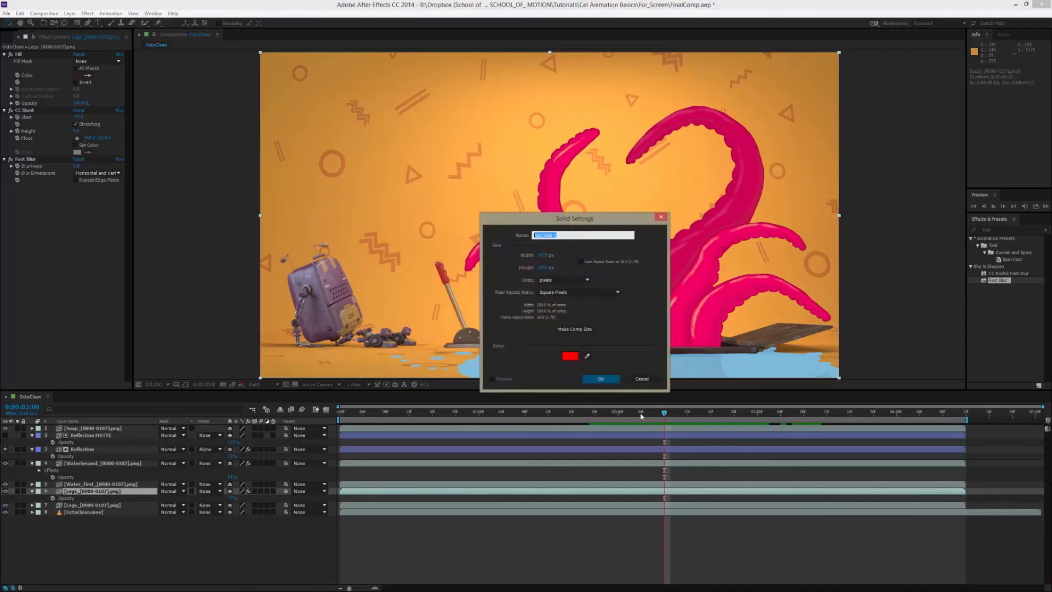
{"action": "type", "text": "MATTE"}
{"action": "key", "text": "Return"}
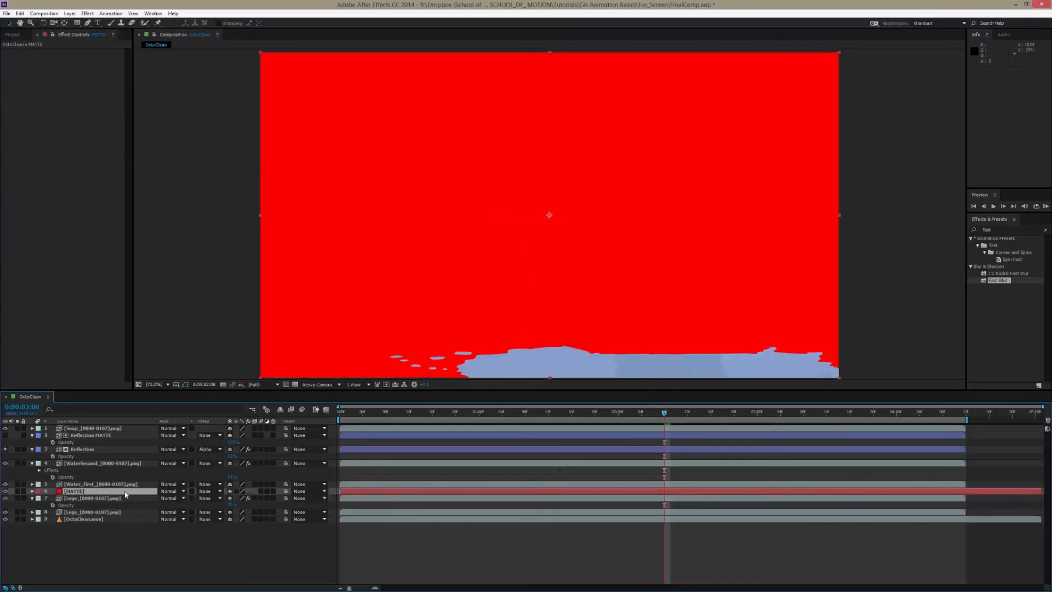
{"action": "key", "text": "t"}
{"action": "left_click_drag", "start_coordinate": [233, 498], "coordinate": [217, 492]}
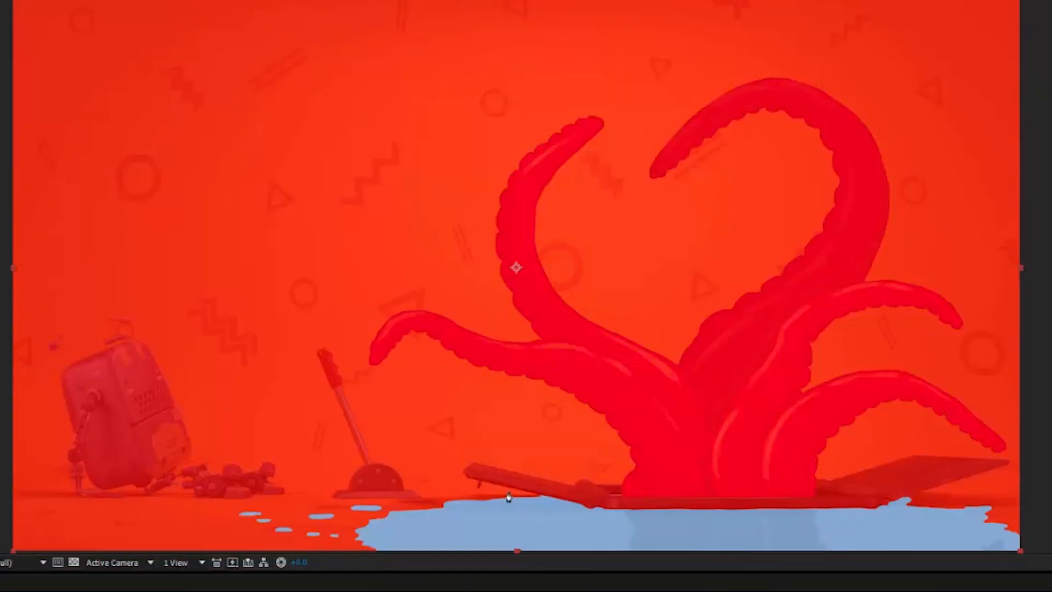
Draw a closed mask on the MATTE solid around the hatch opening and the water in front of it, and invert the mask
{"action": "left_click", "coordinate": [597, 499]}
{"action": "left_click", "coordinate": [466, 511]}
{"action": "left_click", "coordinate": [366, 551]}
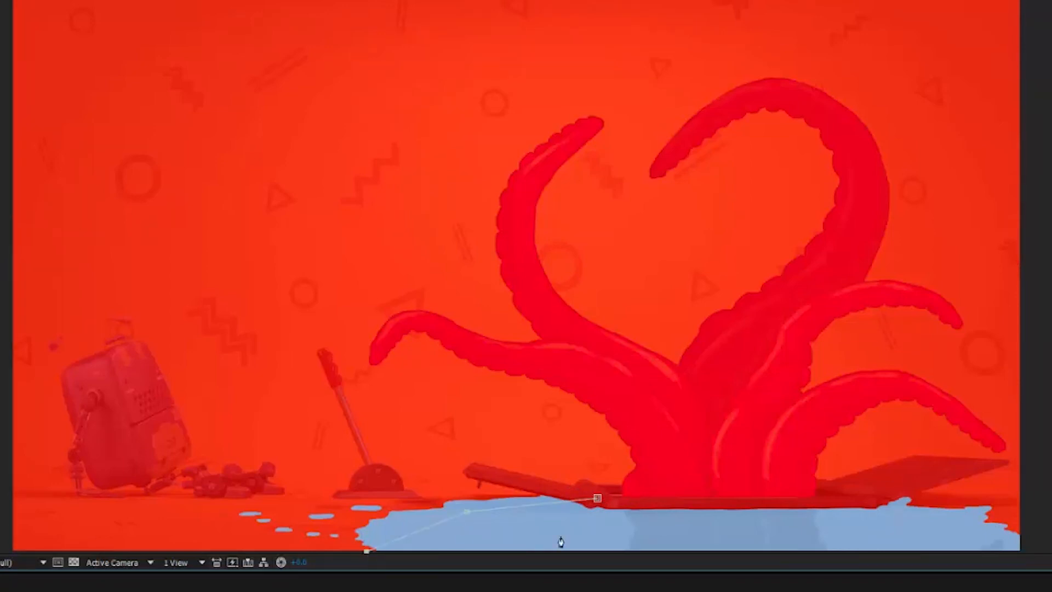
{"action": "left_click", "coordinate": [1049, 549]}
{"action": "left_click", "coordinate": [952, 512]}
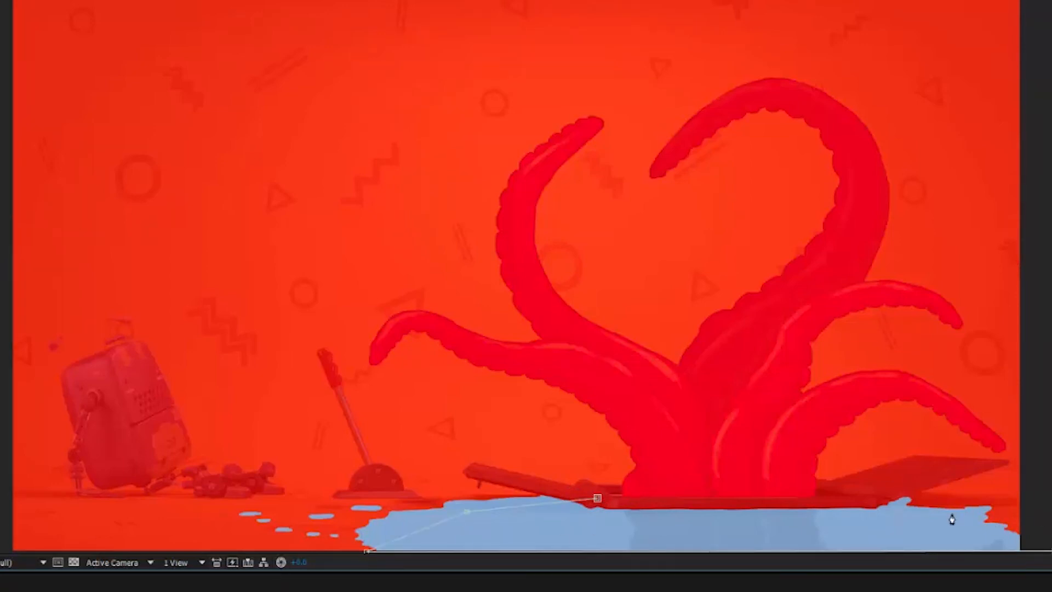
{"action": "left_click", "coordinate": [871, 499]}
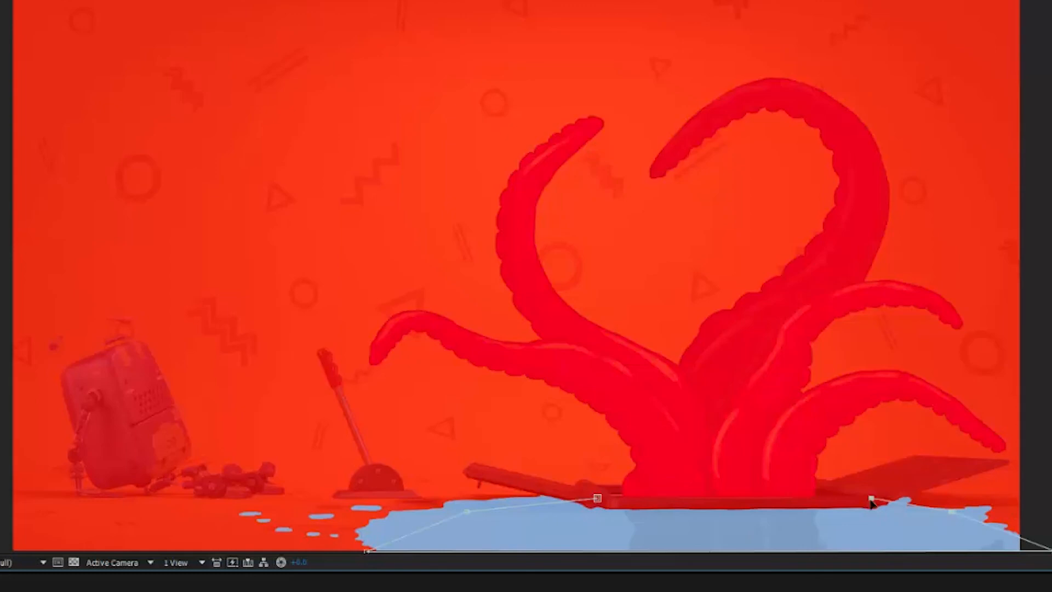
{"action": "left_click", "coordinate": [597, 498]}
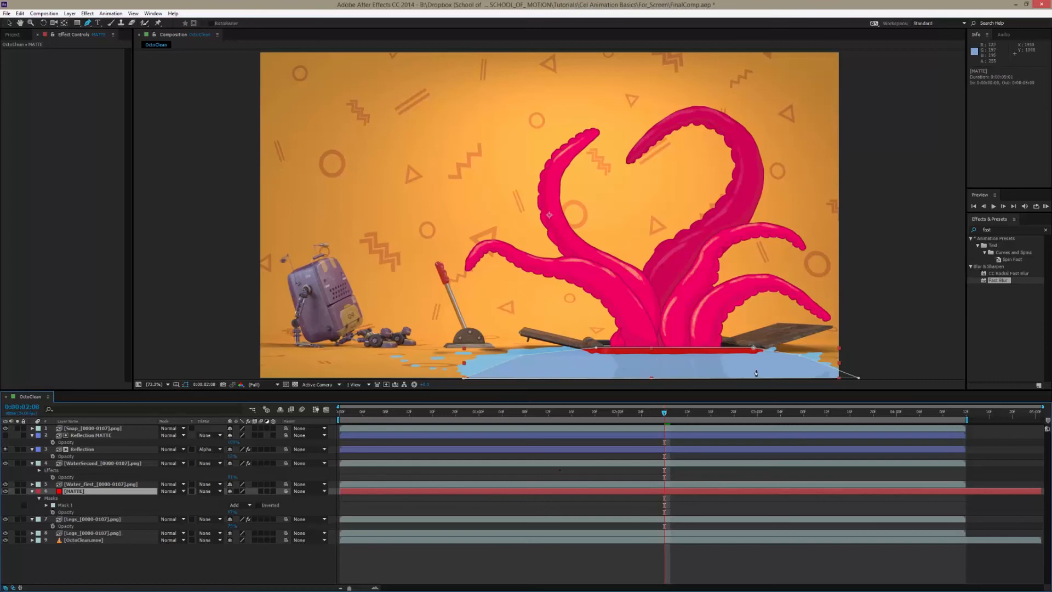
{"action": "left_click", "coordinate": [257, 504]}
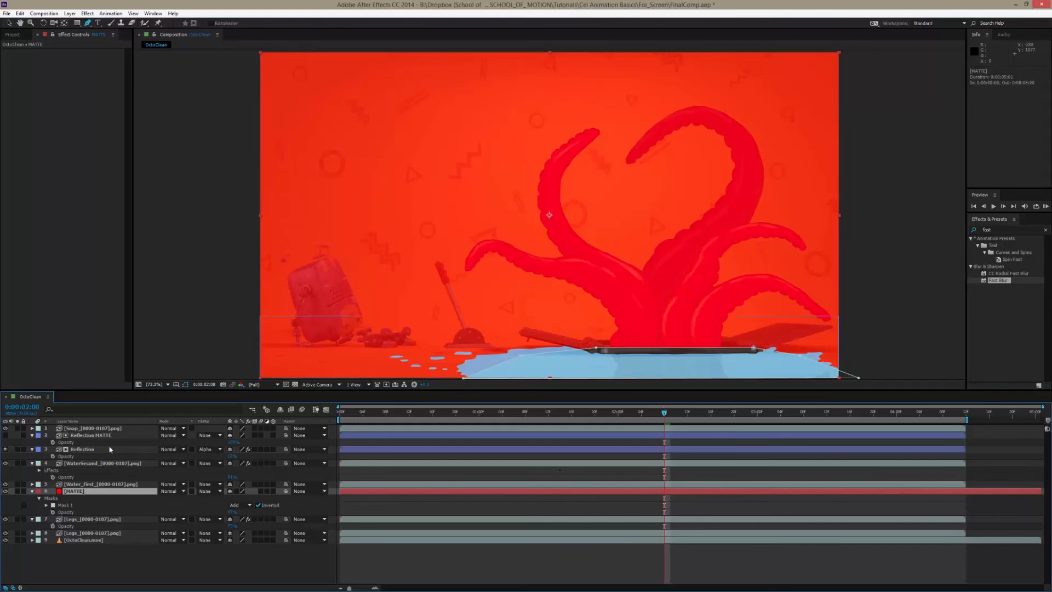
Feather the edge of the MATTE solid's mask equally in both directions and restore the solid's opacity to 100%
{"action": "left_click", "coordinate": [47, 505]}
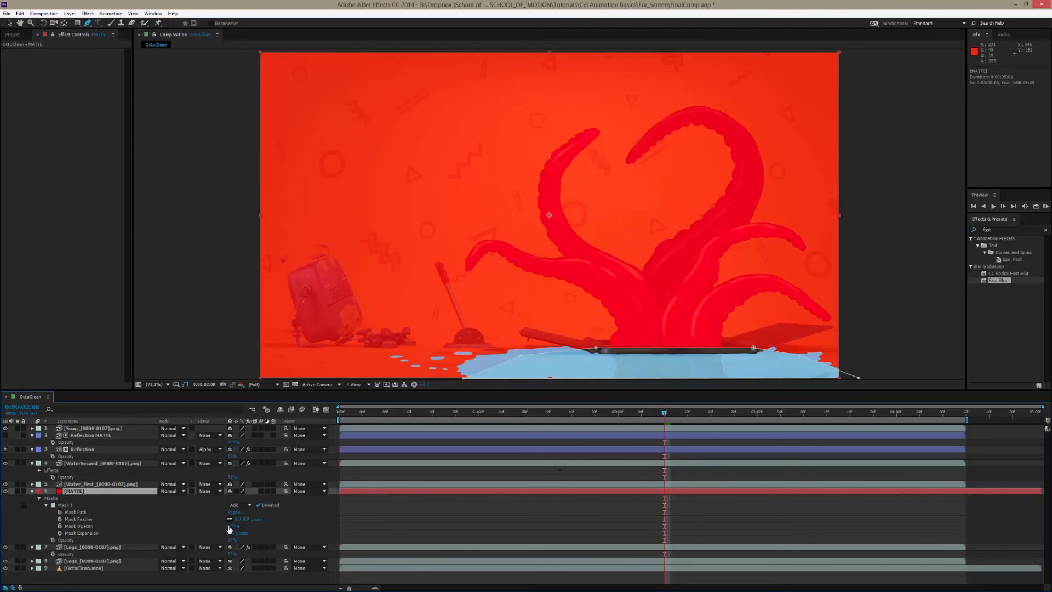
{"action": "key", "text": "ctrl+z"}
{"action": "left_click_drag", "start_coordinate": [239, 518], "coordinate": [265, 523]}
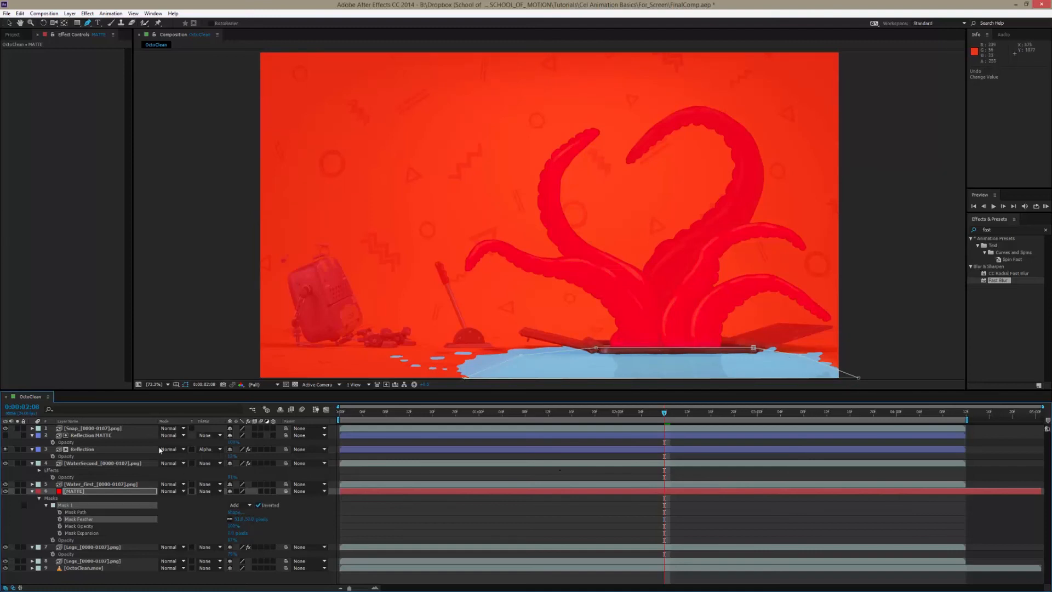
{"action": "left_click_drag", "start_coordinate": [233, 540], "coordinate": [816, 546]}
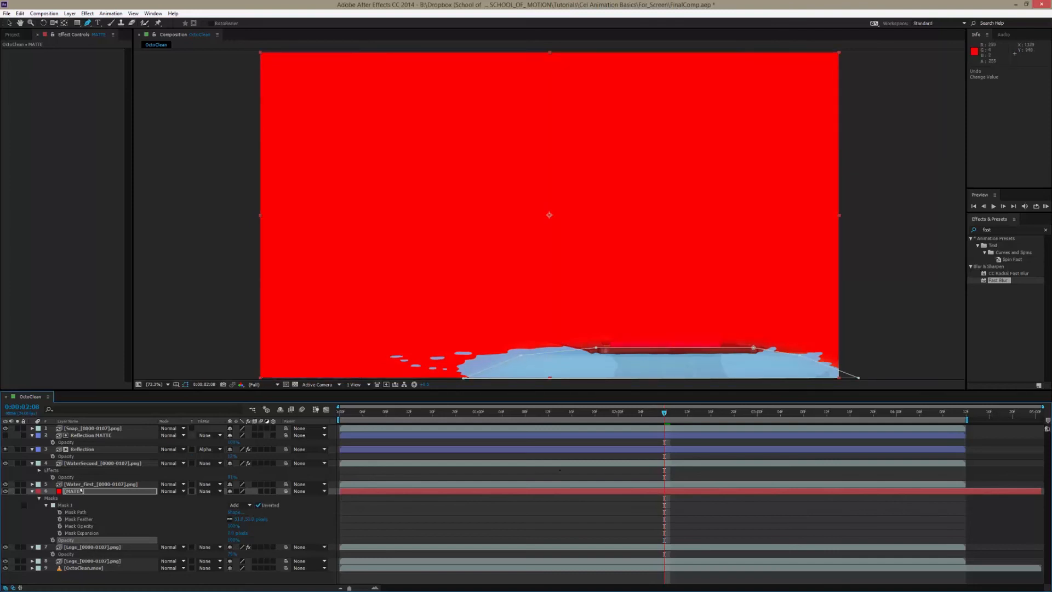
Set the shadow layer's track matte to Alpha Matte using the MATTE solid and preview the masked shadow across the timeline
{"action": "left_click", "coordinate": [87, 547]}
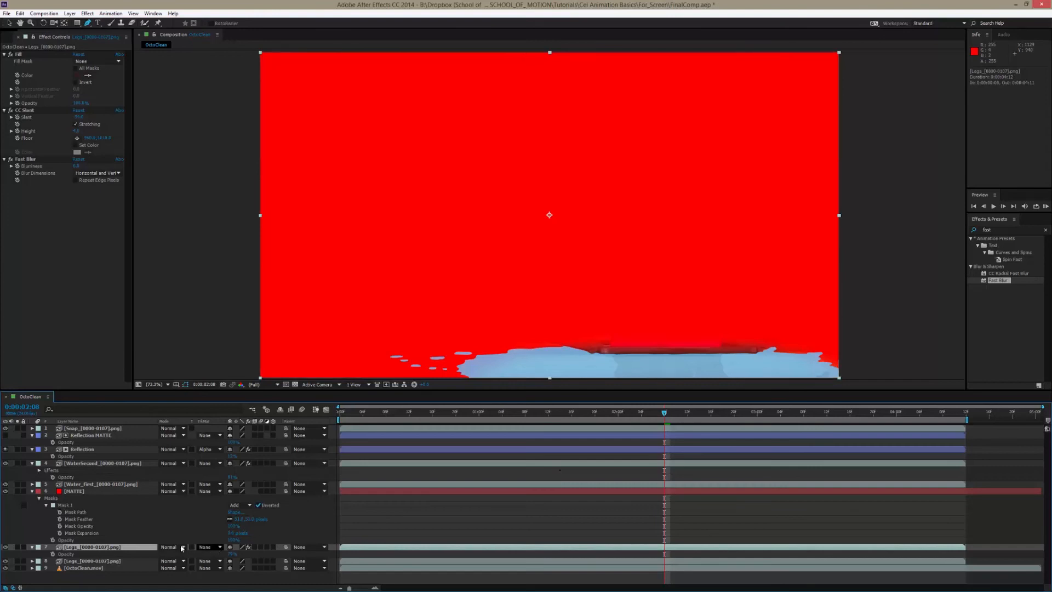
{"action": "left_click", "coordinate": [209, 547]}
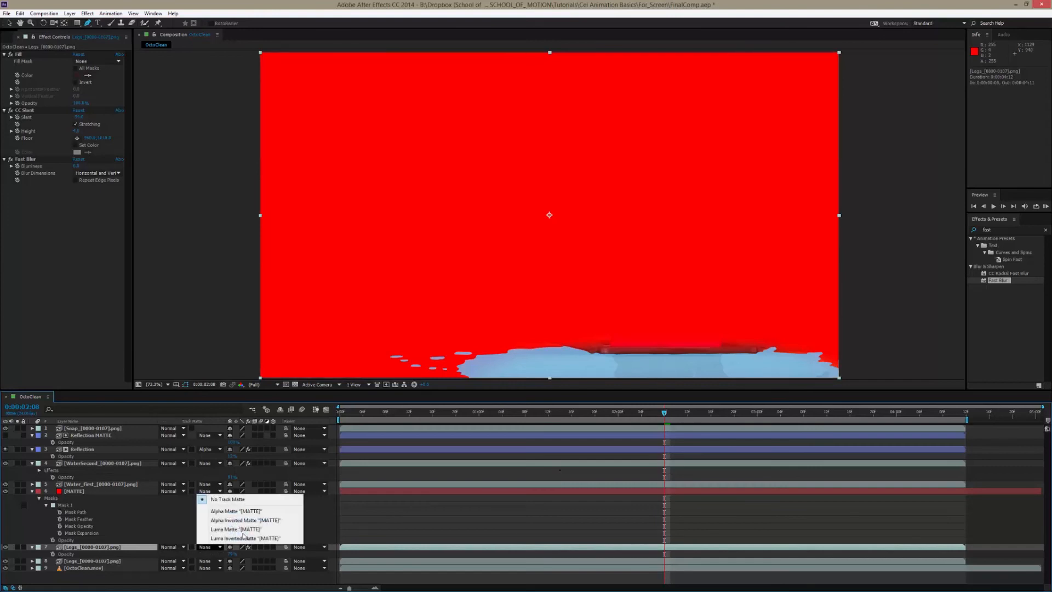
{"action": "left_click", "coordinate": [266, 514]}
{"action": "left_click_drag", "start_coordinate": [664, 413], "coordinate": [403, 432]}
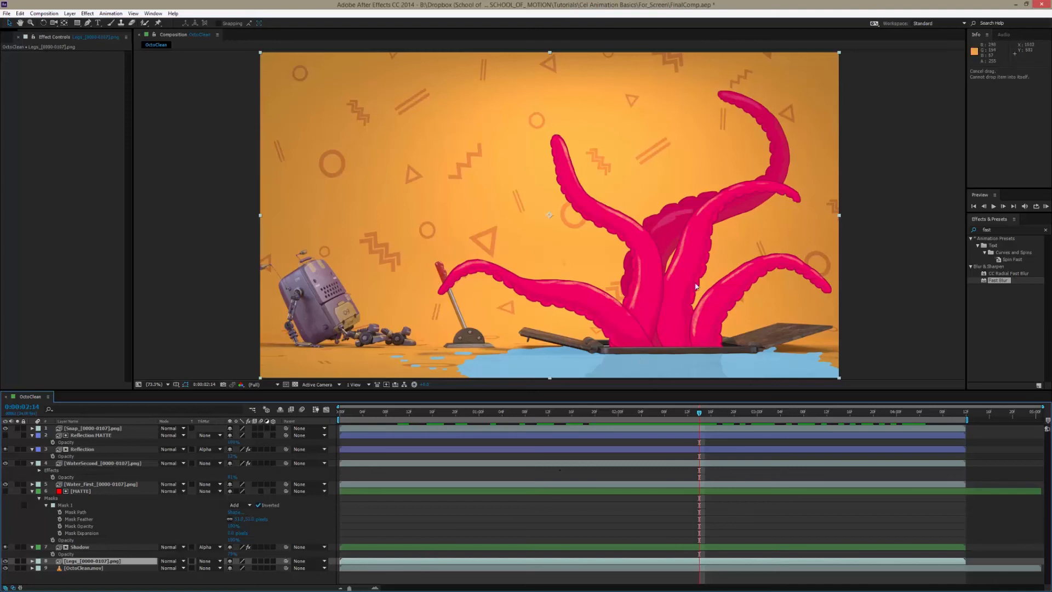
Duplicate the OctoClean.mov footage layer at the bottom of the layer stack
{"action": "left_click", "coordinate": [88, 561]}
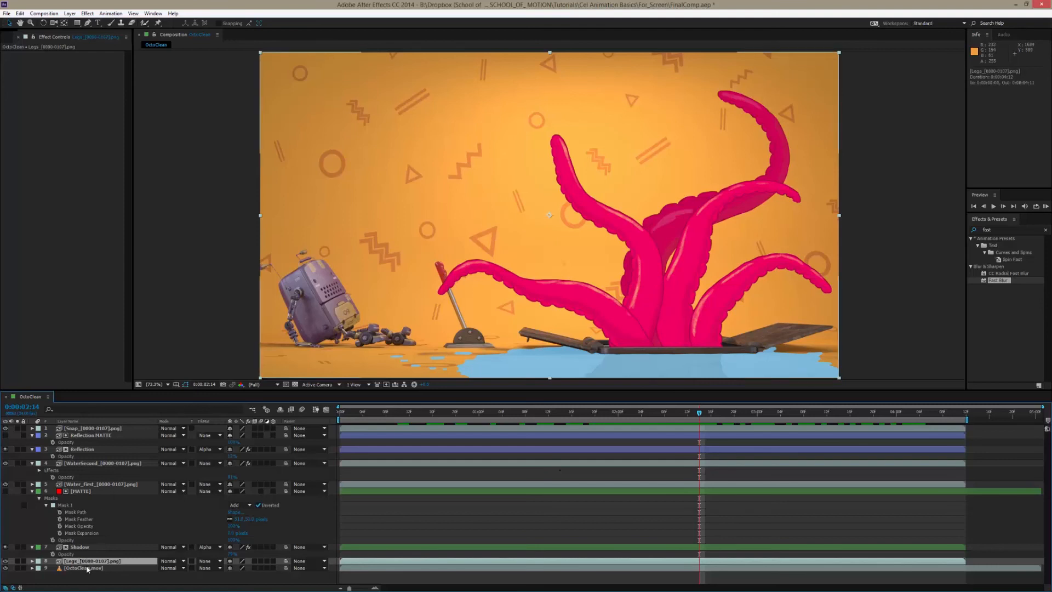
{"action": "left_click", "coordinate": [80, 567]}
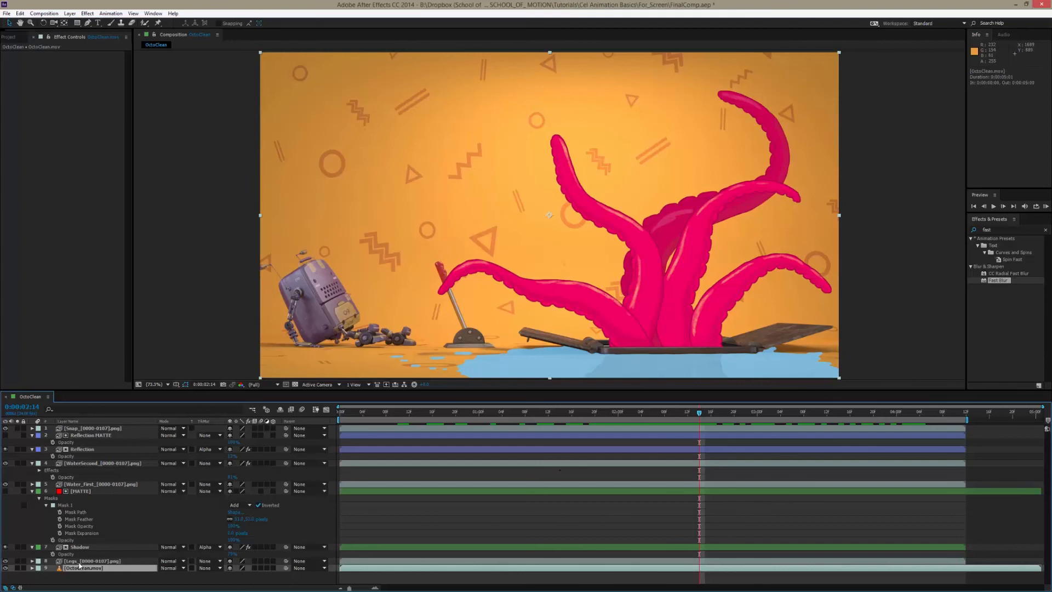
{"action": "key", "text": "ctrl+d"}
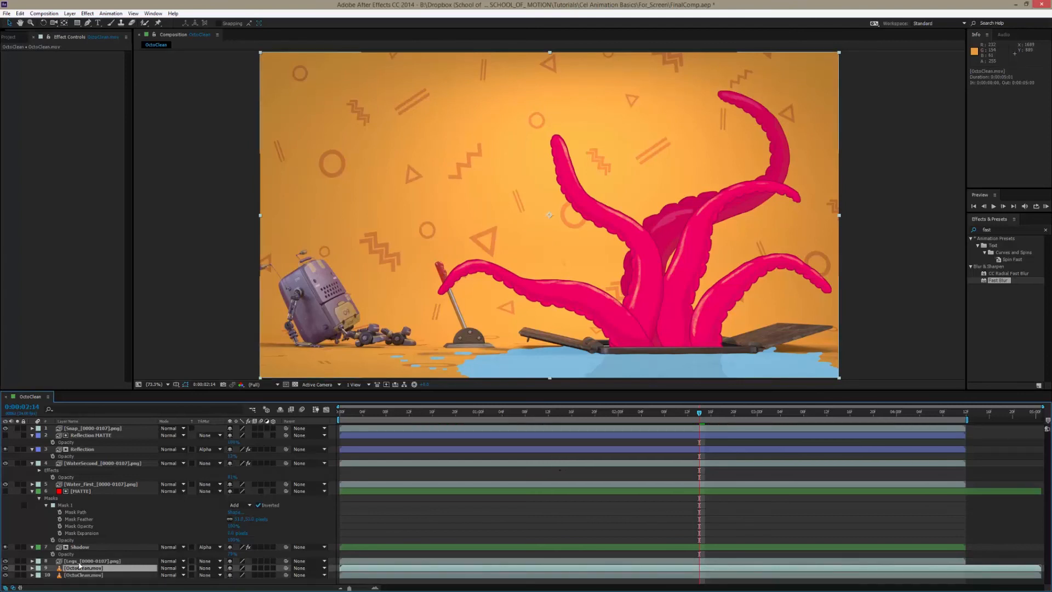
Move the duplicated OctoClean.mov layer up the stack so it sits directly above the MATTE solid and below the Water_First layer
{"action": "key", "text": "ctrl+bracketright"}
{"action": "key", "text": "ctrl+bracketright"}
{"action": "key", "text": "ctrl+bracketright"}
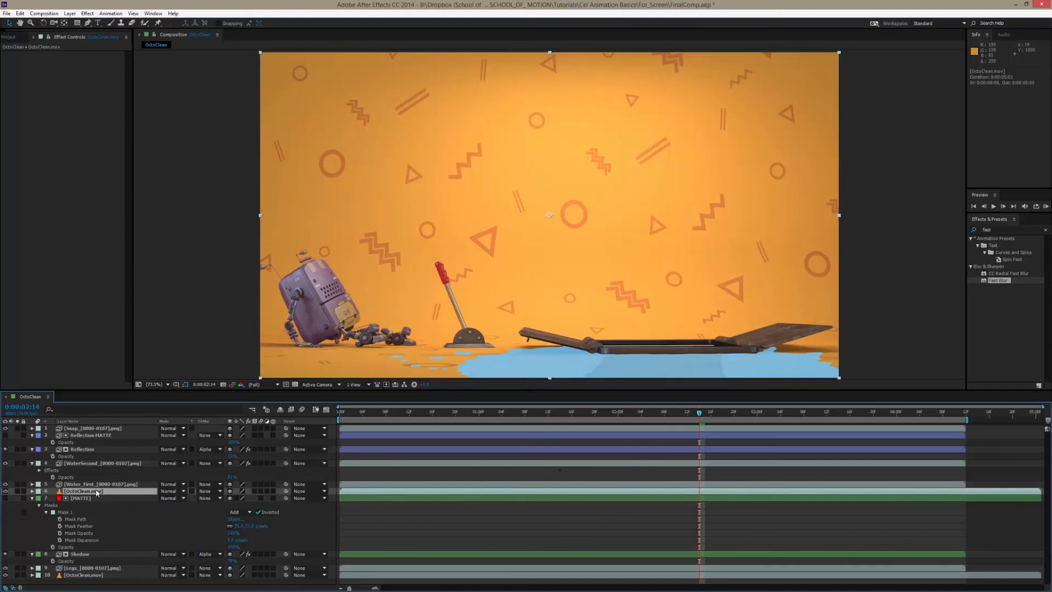
{"action": "left_click_drag", "start_coordinate": [95, 488], "coordinate": [92, 484]}
Apply the Set Matte effect to the upper OctoClean.mov layer, taking the matte from the Shadow layer's alpha channel and inverting it
{"action": "double_click", "coordinate": [994, 230]}
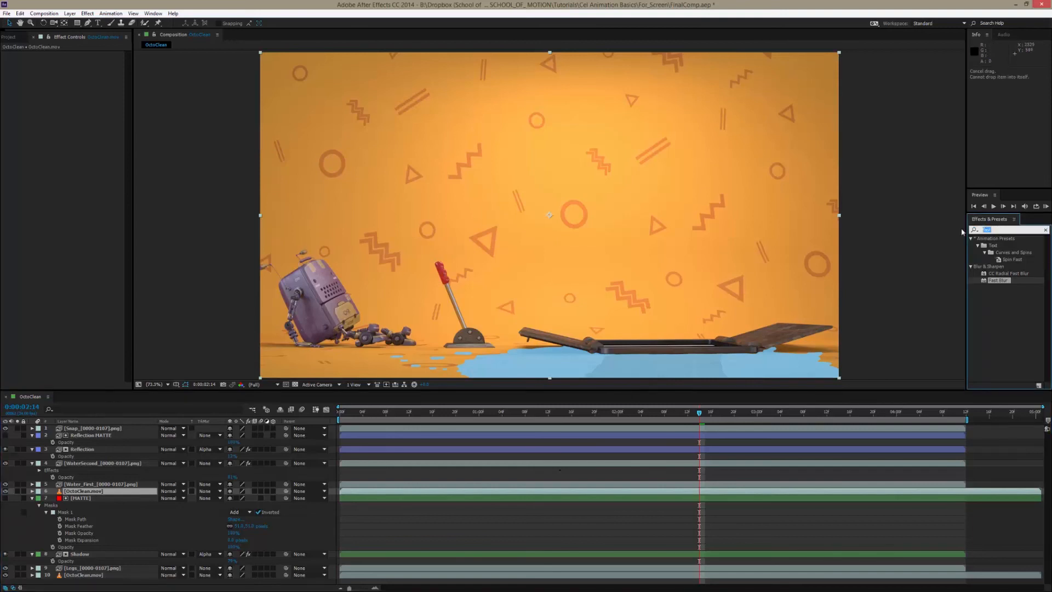
{"action": "key", "text": "BackSpace"}
{"action": "left_click", "coordinate": [950, 254]}
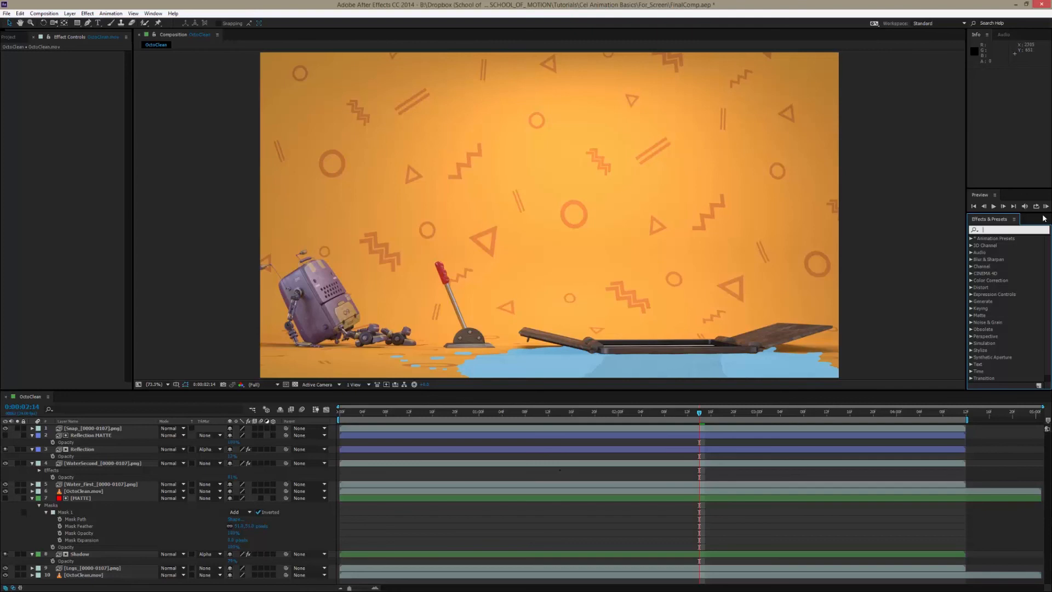
{"action": "left_click", "coordinate": [988, 230]}
{"action": "type", "text": "set mat"}
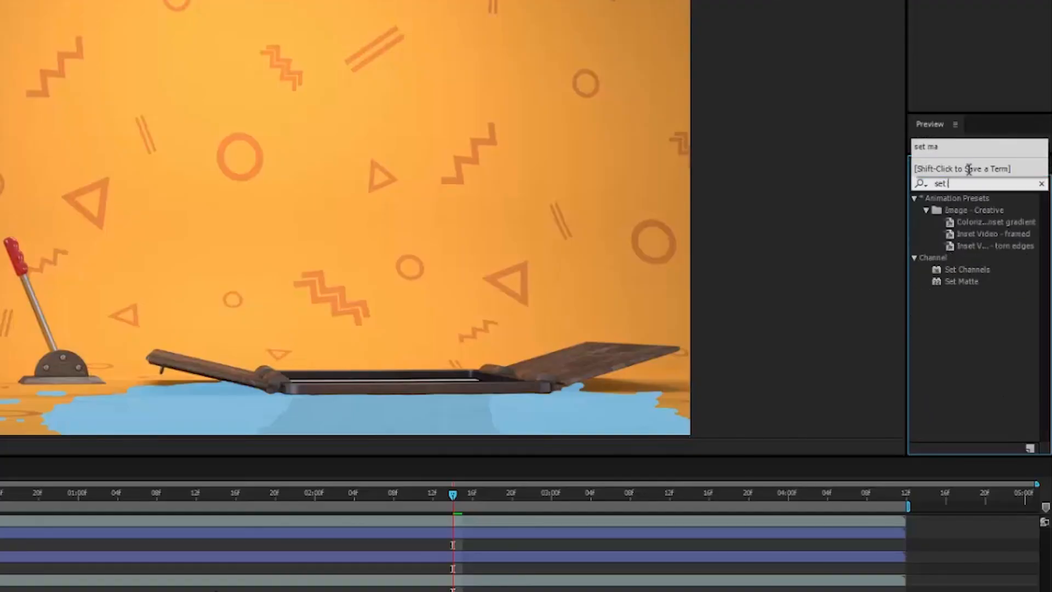
{"action": "left_click_drag", "start_coordinate": [961, 210], "coordinate": [76, 492]}
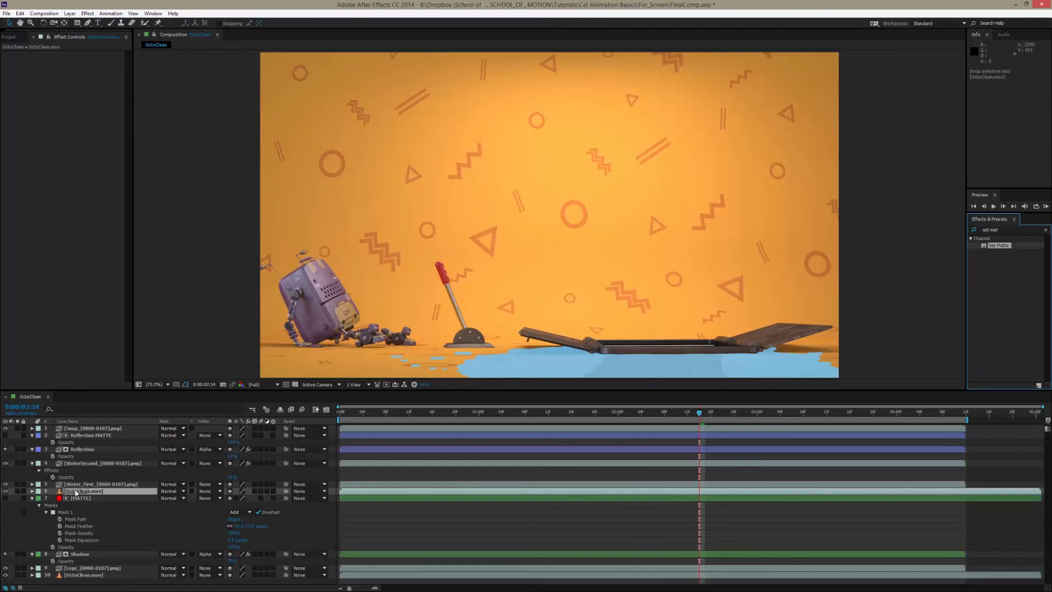
{"action": "left_click_drag", "start_coordinate": [75, 492], "coordinate": [76, 492]}
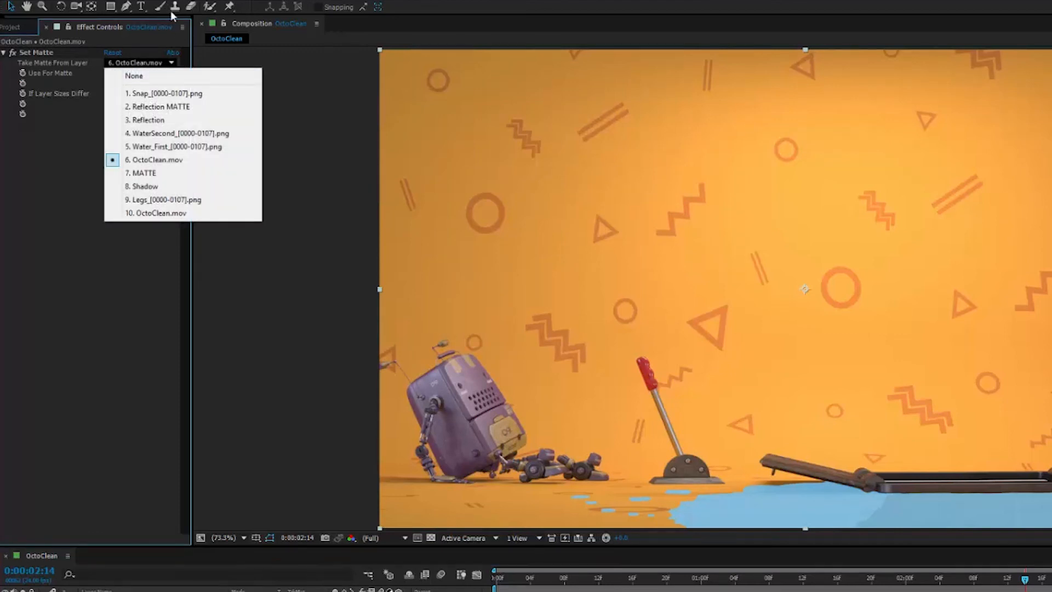
{"action": "left_click", "coordinate": [183, 187]}
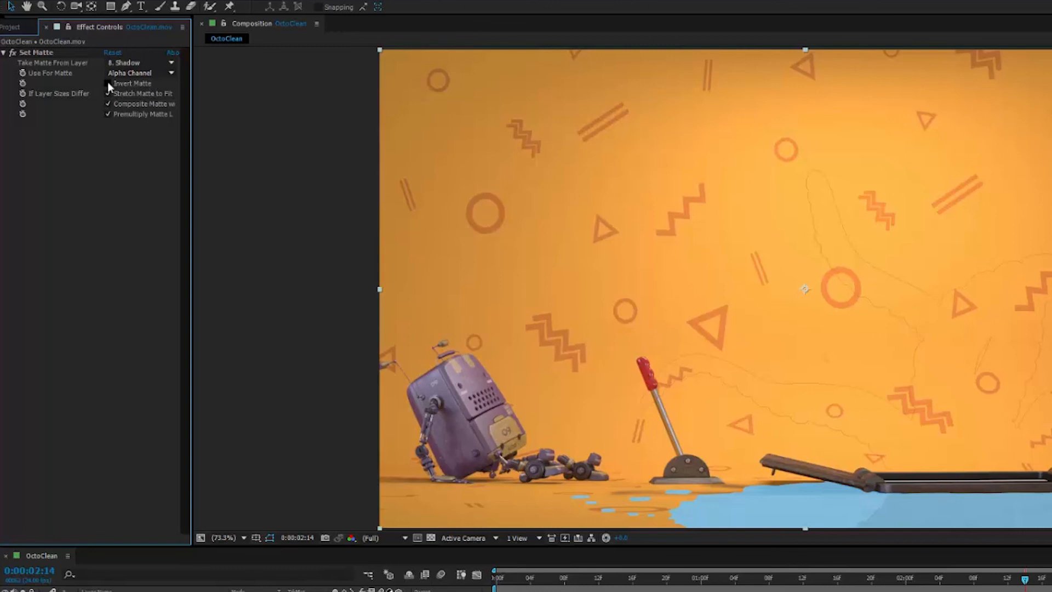
{"action": "left_click", "coordinate": [108, 83]}
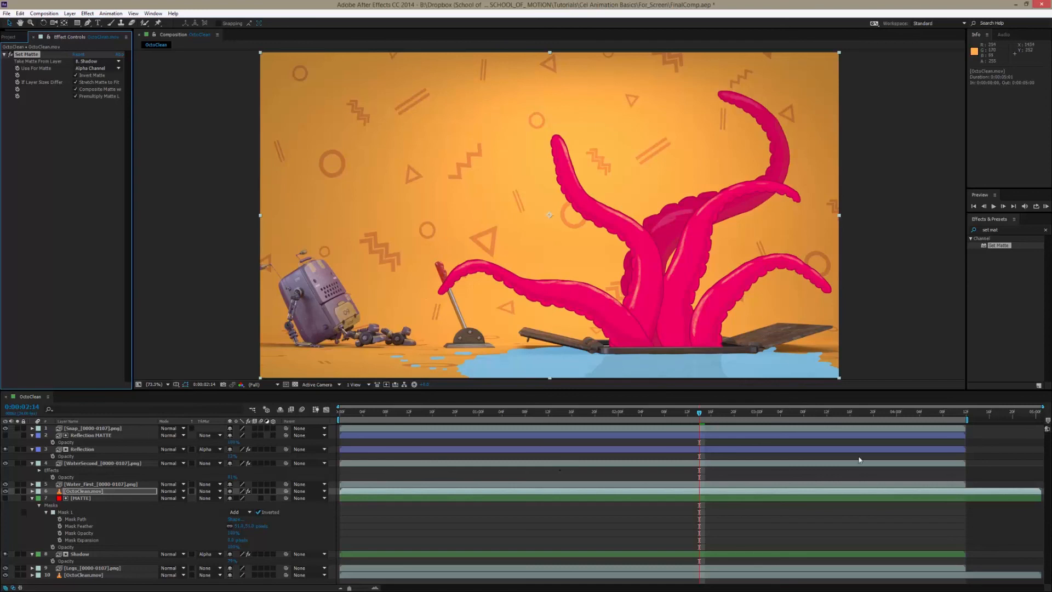
Add a Fast Blur to the upper OctoClean.mov layer and set its Blurriness to about 21, checking the tentacle edges up close
{"action": "left_click", "coordinate": [1004, 230]}
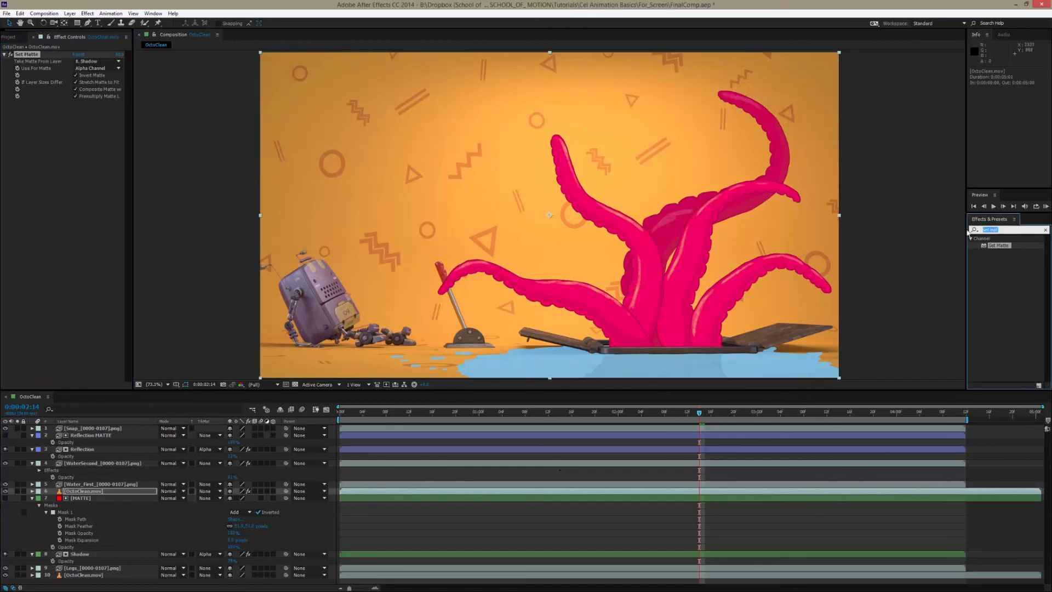
{"action": "type", "text": "fas"}
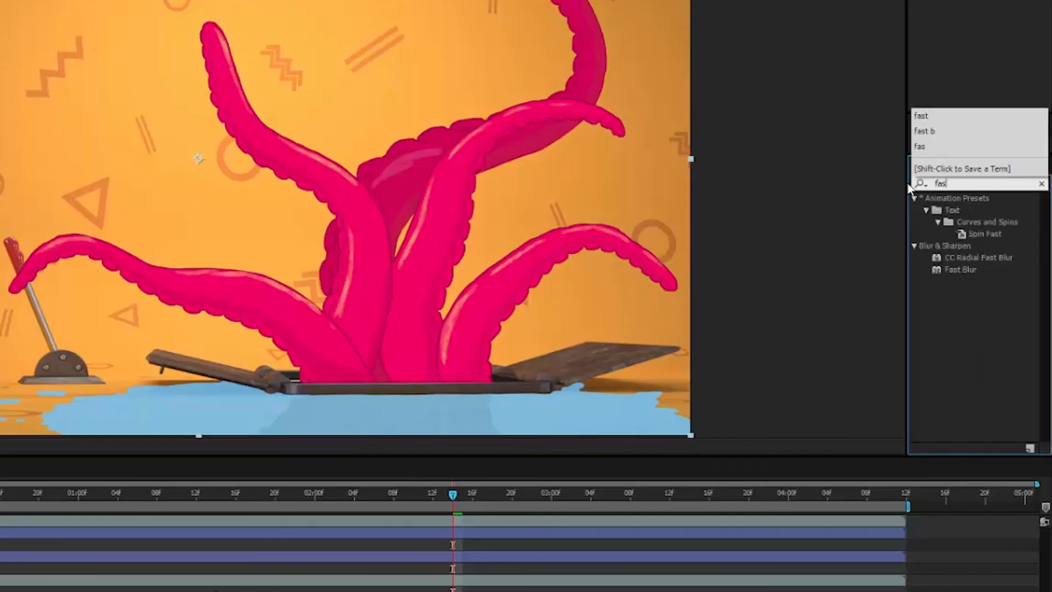
{"action": "left_click_drag", "start_coordinate": [957, 267], "coordinate": [88, 491]}
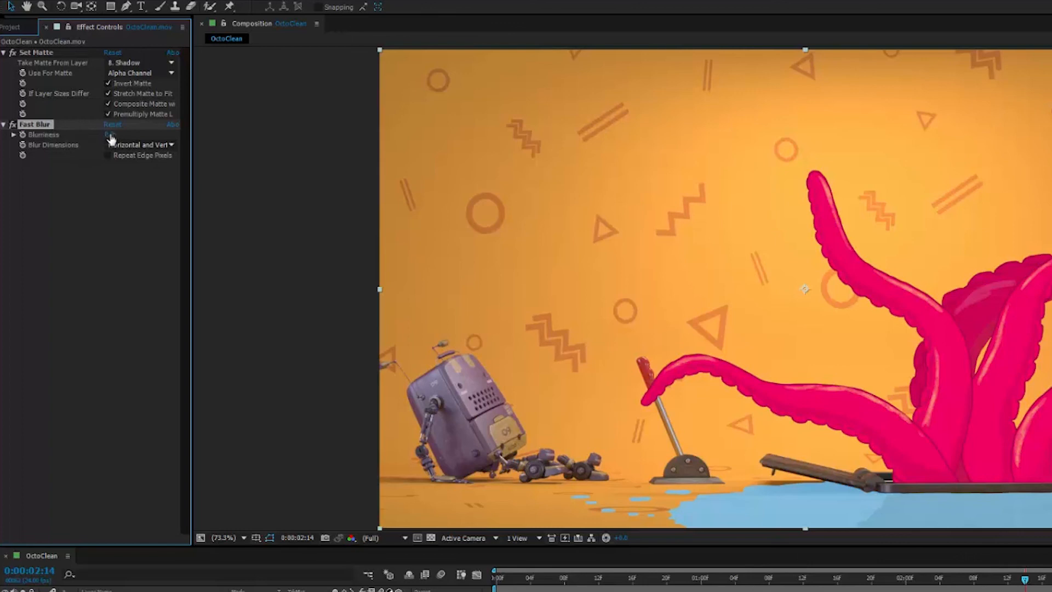
{"action": "left_click_drag", "start_coordinate": [111, 134], "coordinate": [124, 134]}
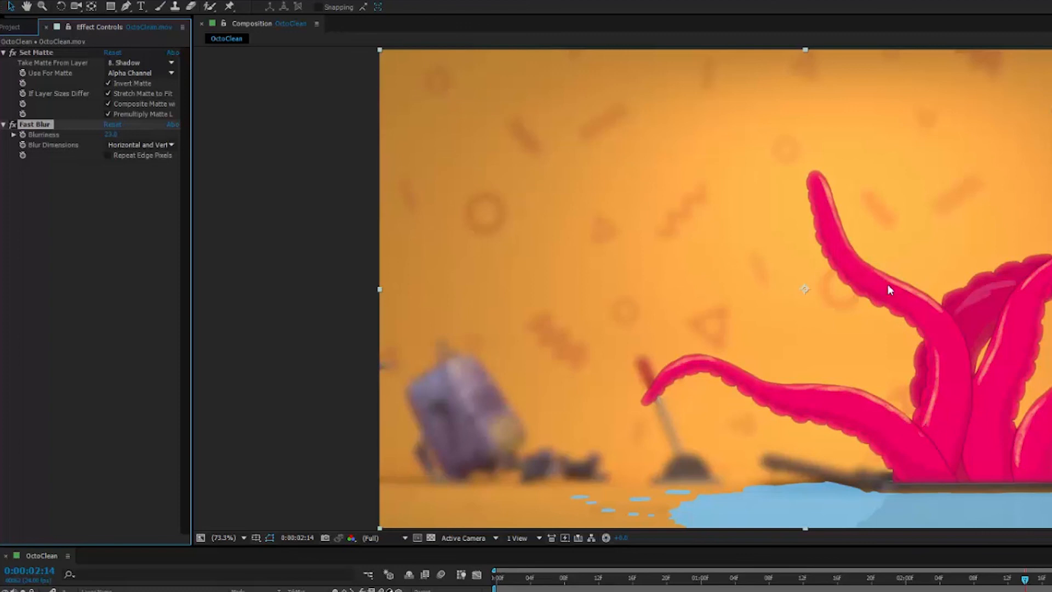
{"action": "scroll", "coordinate": [906, 308], "scroll_direction": "up", "scroll_amount": 3}
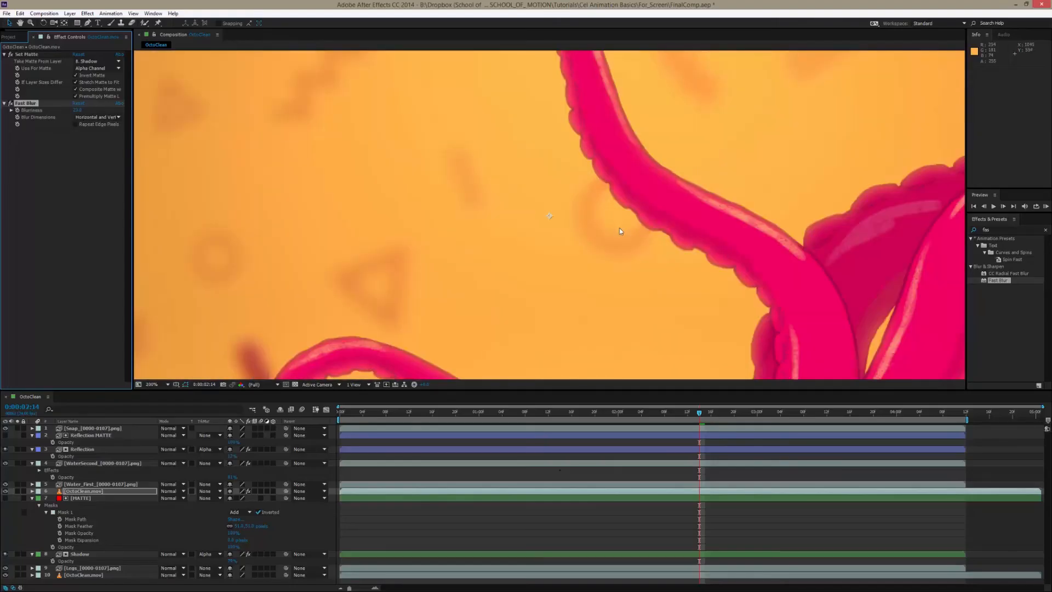
{"action": "left_click_drag", "start_coordinate": [695, 101], "coordinate": [646, 252]}
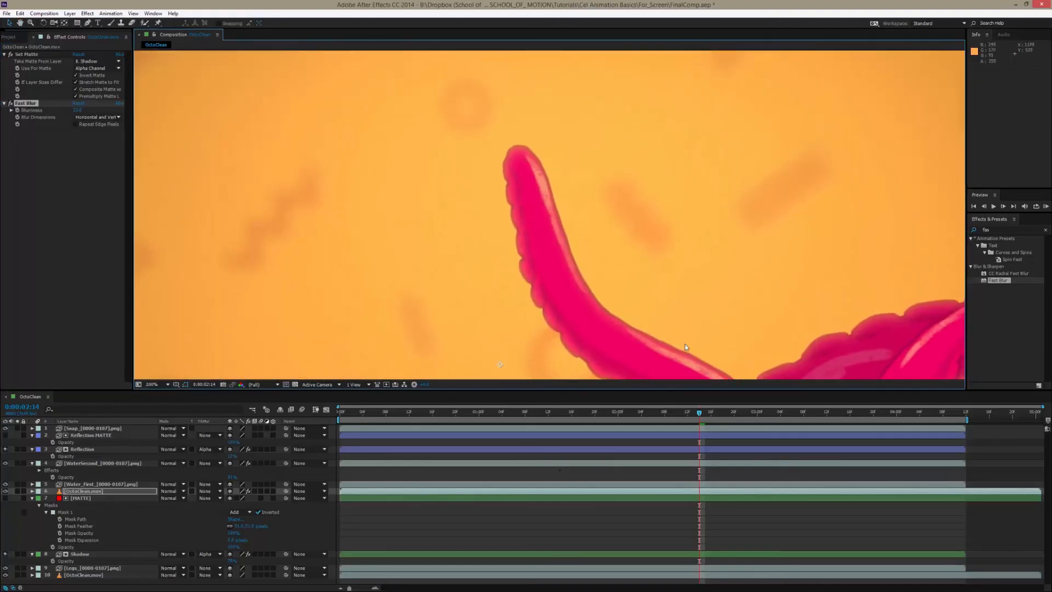
{"action": "left_click_drag", "start_coordinate": [79, 112], "coordinate": [62, 112]}
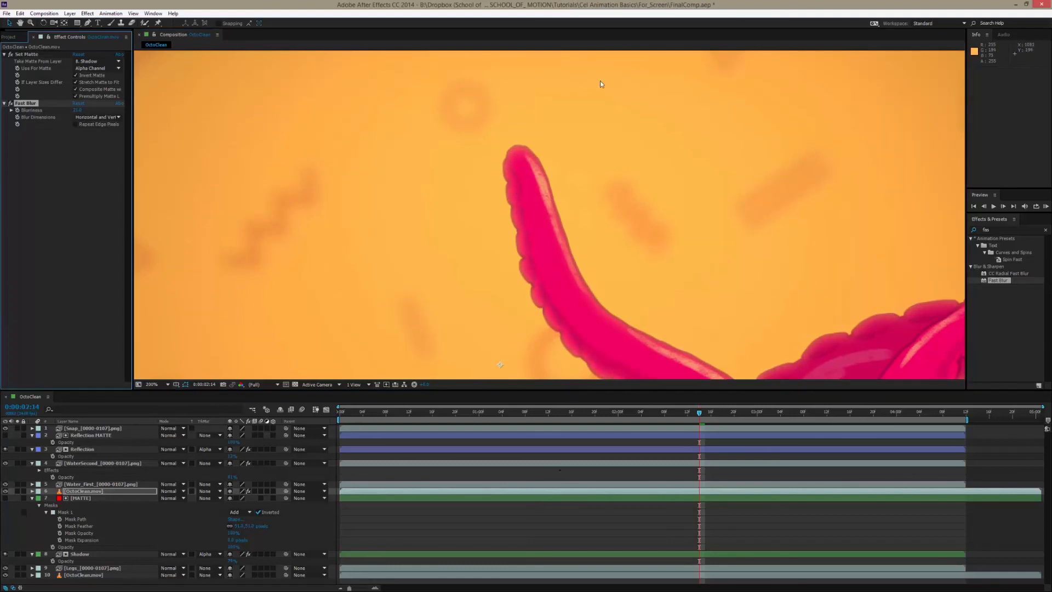
{"action": "key", "text": "shift+slash"}
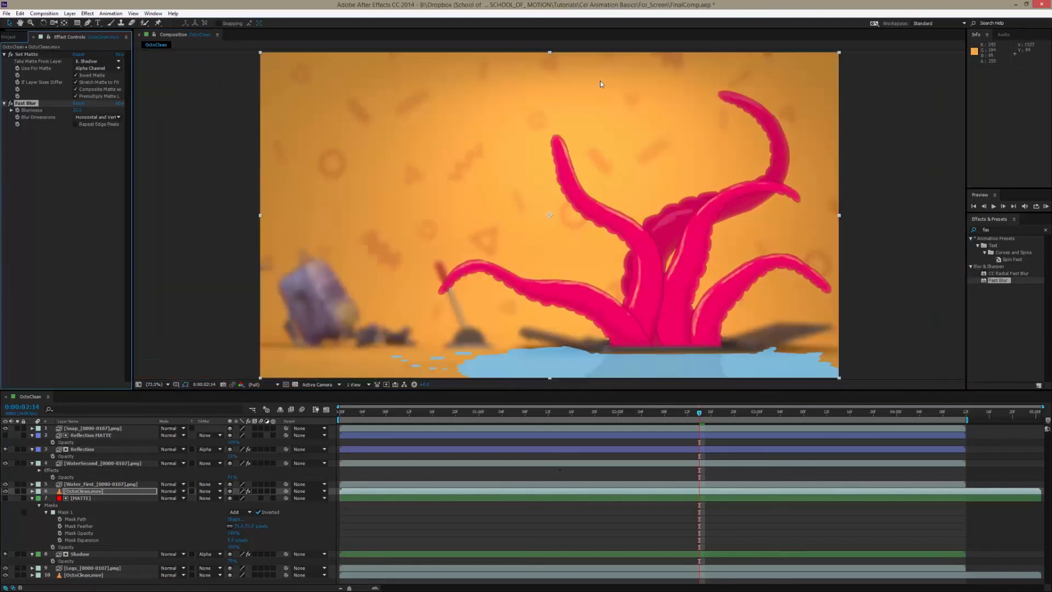
Duplicate the Set Matte effect, place the copy below Fast Blur with Invert Matte off, and preview the edge wrap across the timeline
{"action": "left_click", "coordinate": [55, 147]}
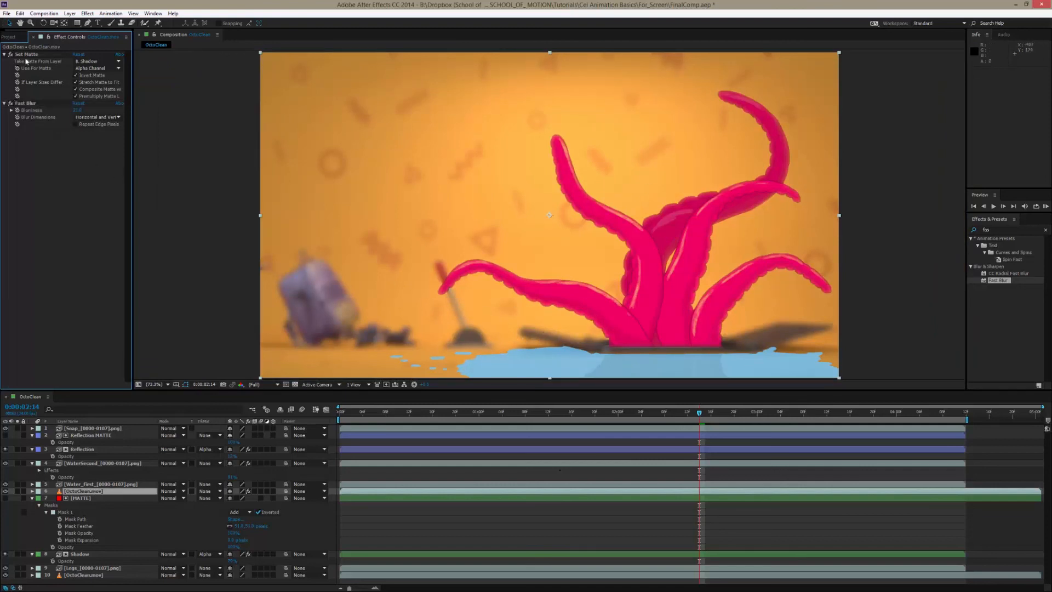
{"action": "left_click", "coordinate": [30, 54]}
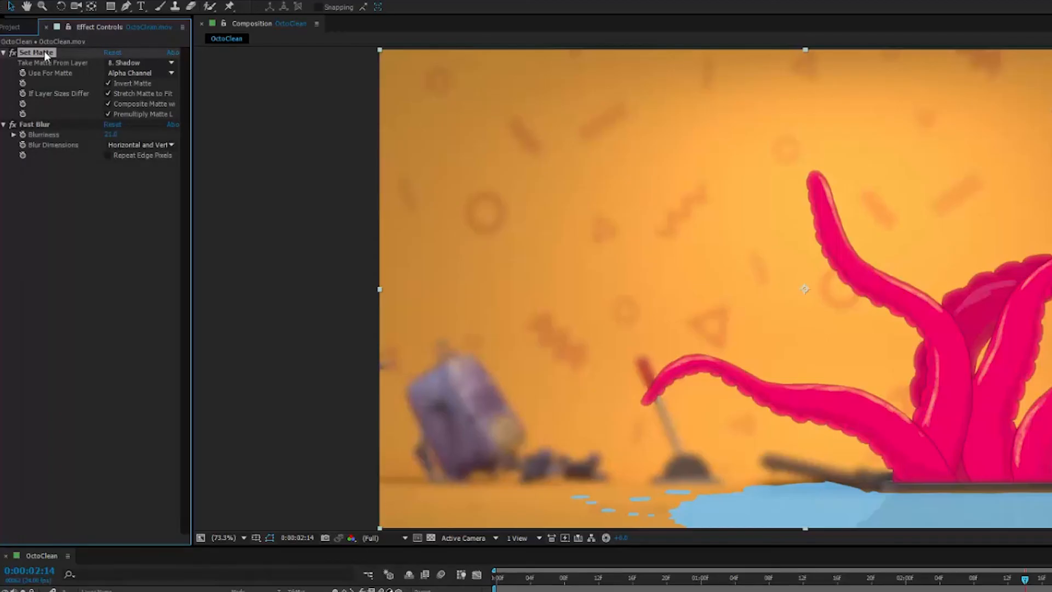
{"action": "key", "text": "ctrl+d"}
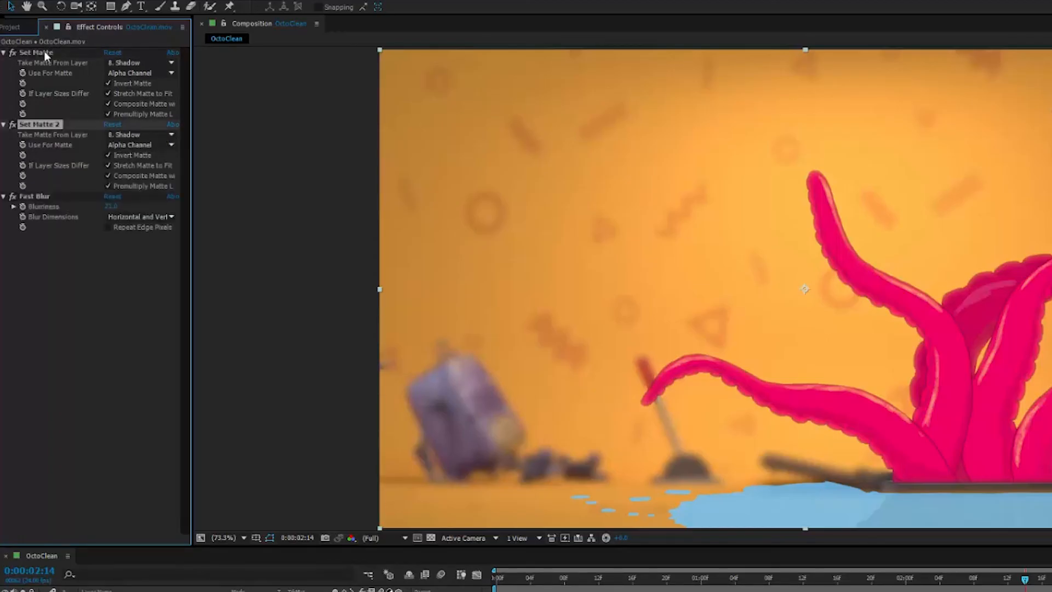
{"action": "key", "text": "ctrl+alt+Down"}
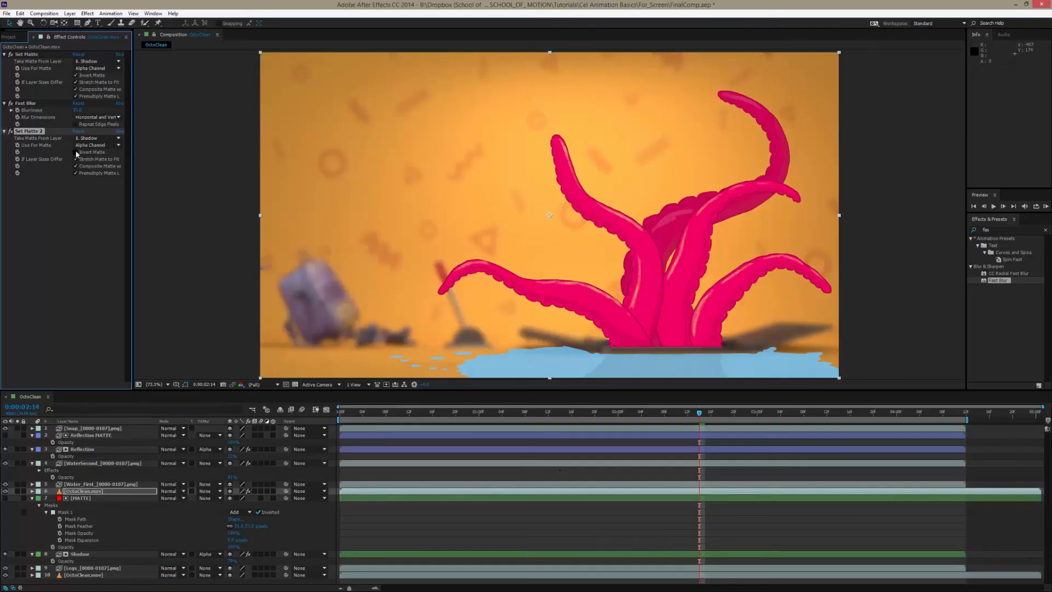
{"action": "left_click", "coordinate": [108, 196]}
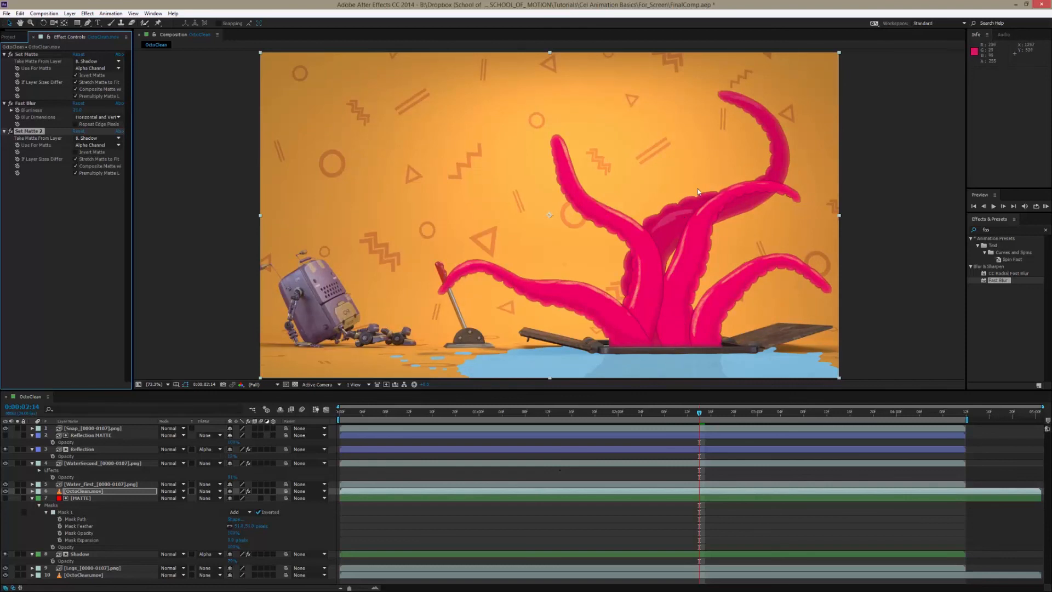
{"action": "left_click_drag", "start_coordinate": [699, 412], "coordinate": [869, 419]}
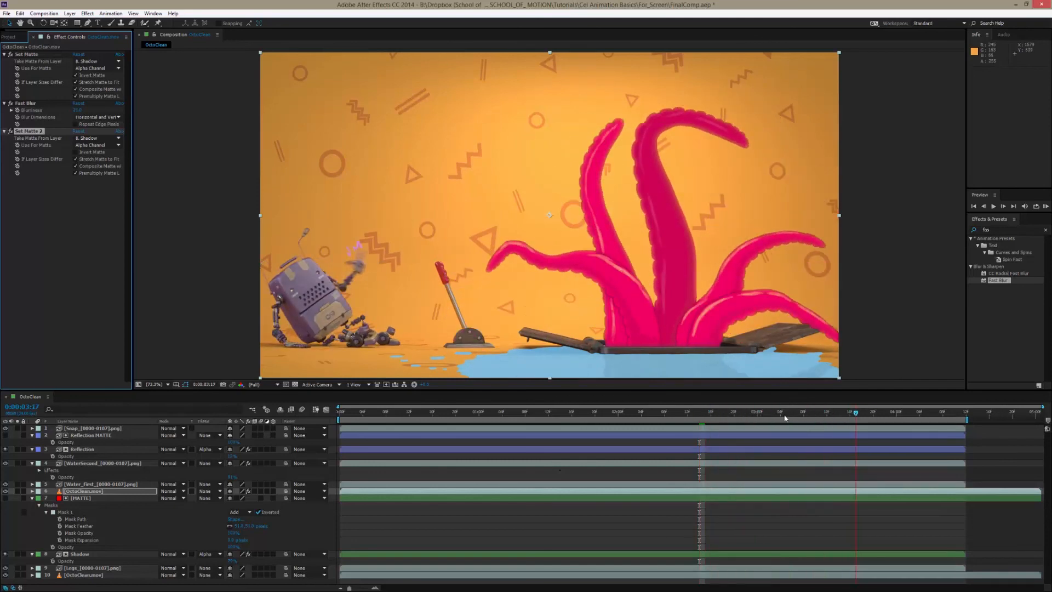